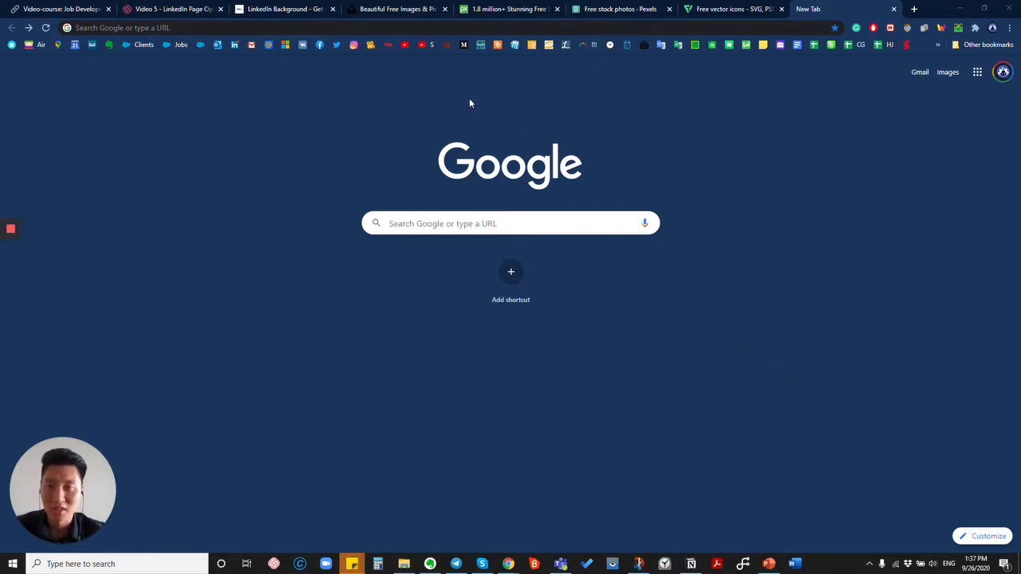
Scroll through LinkedIn Background's free banner photos, then open the Business and Corporates categories.
left_click(294, 9)
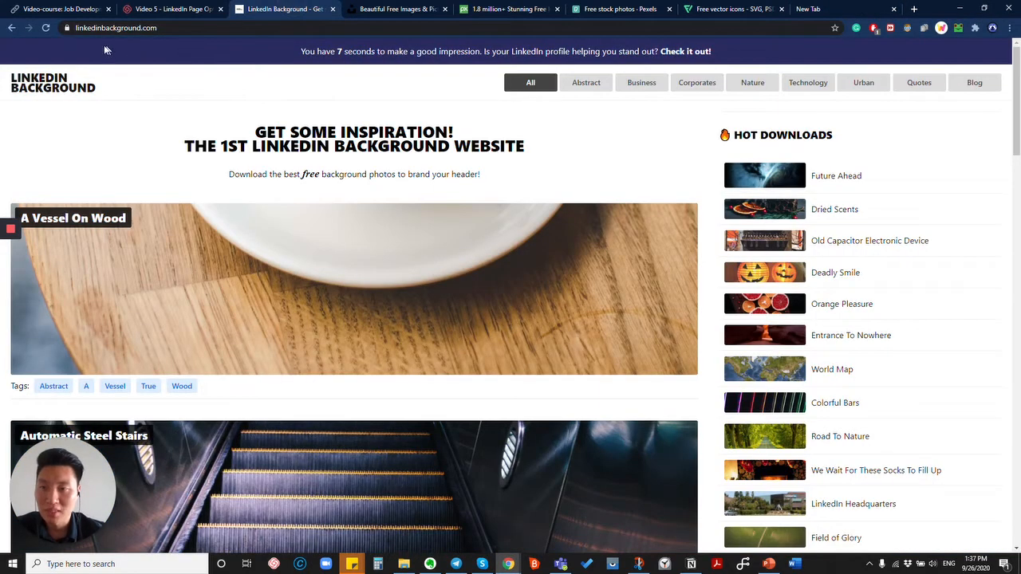
left_click(130, 27)
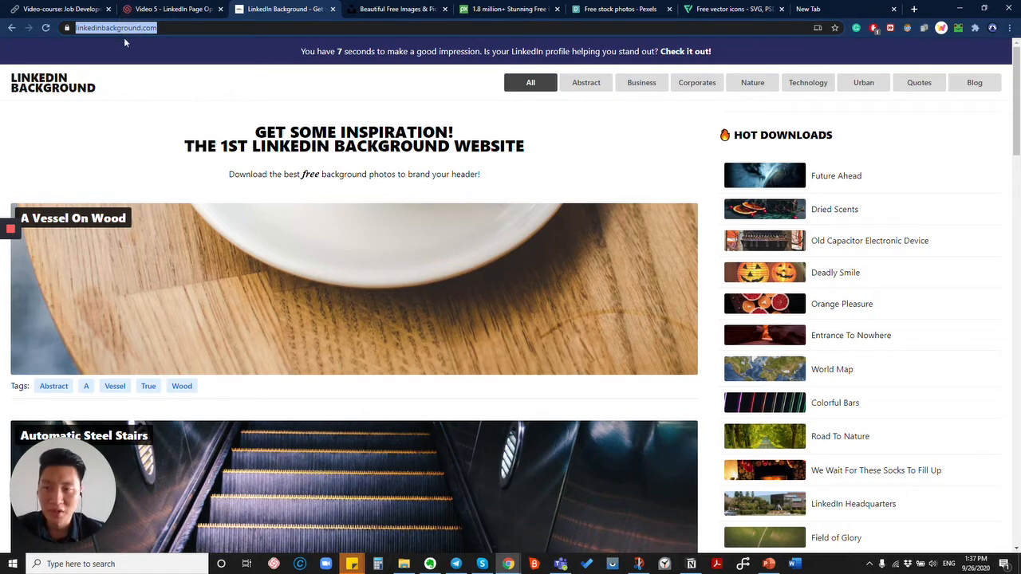
scroll(277, 224, "down", 2)
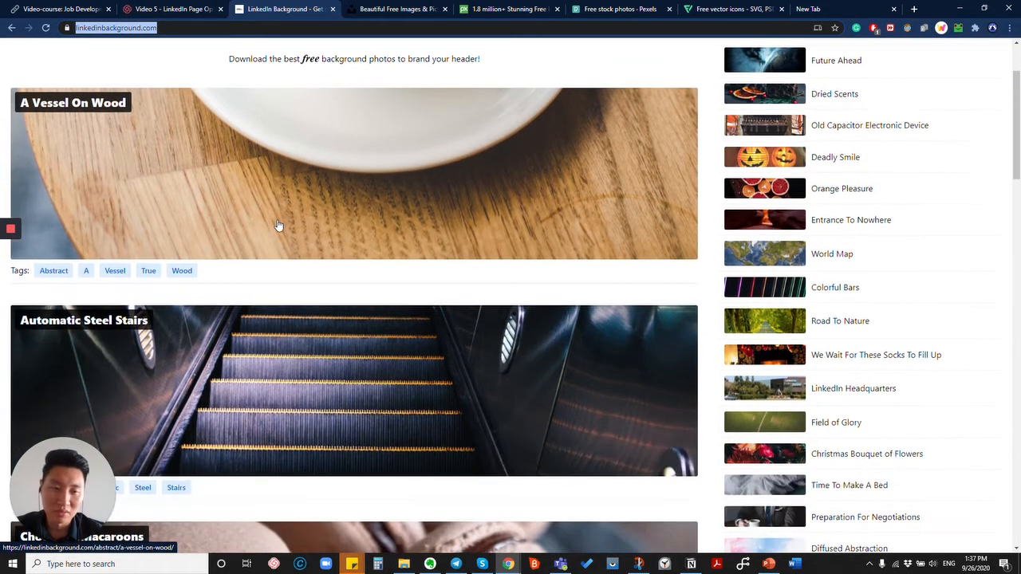
scroll(279, 226, "down", 10)
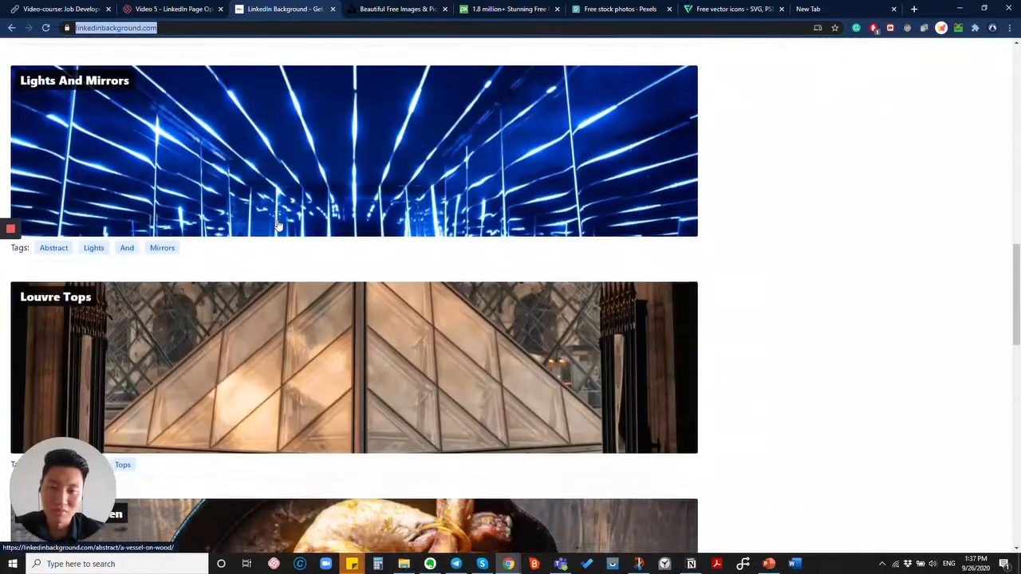
scroll(278, 225, "down", 10)
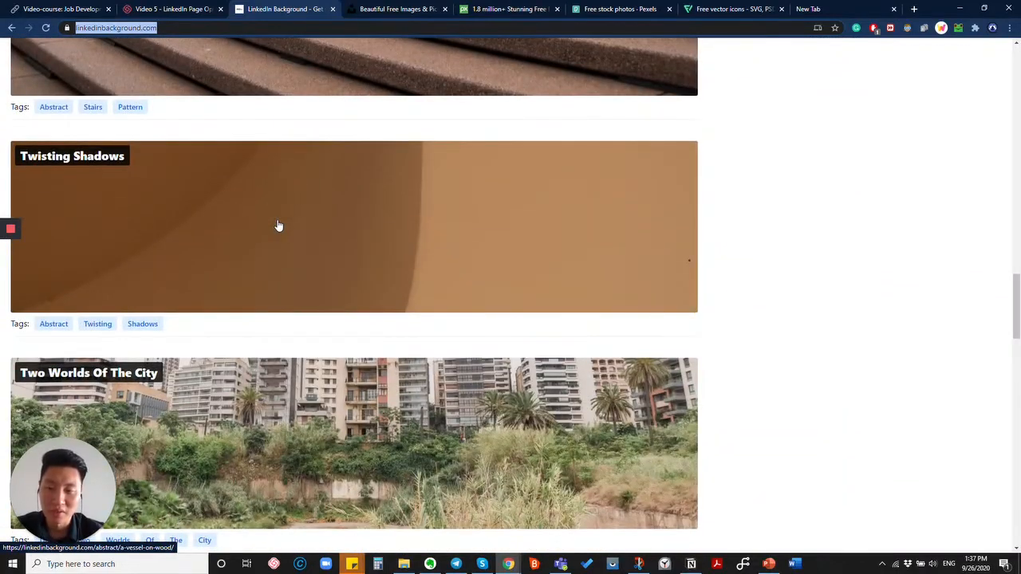
scroll(278, 226, "down", 7)
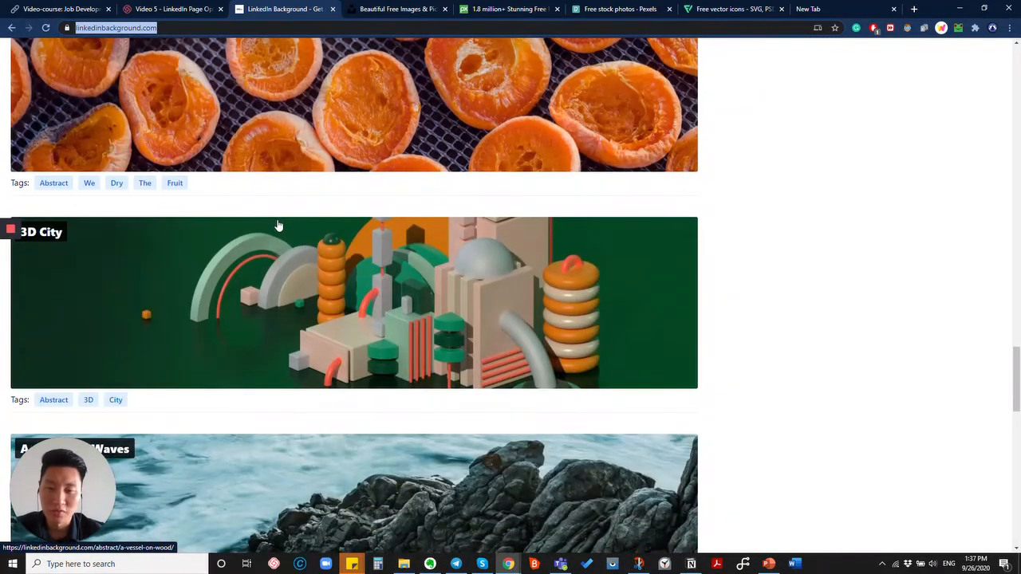
scroll(278, 226, "up", 20)
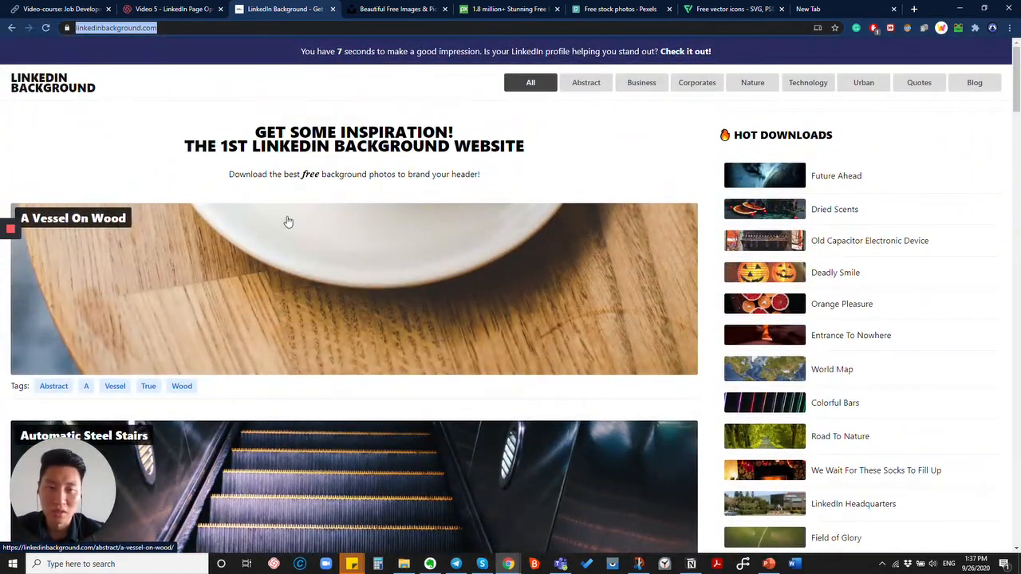
left_click(637, 85)
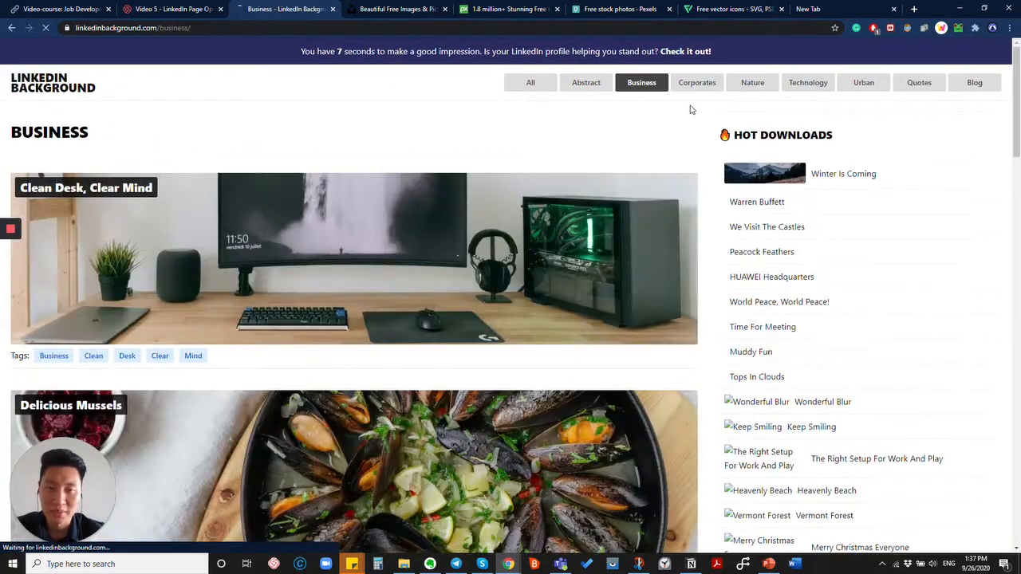
left_click(700, 89)
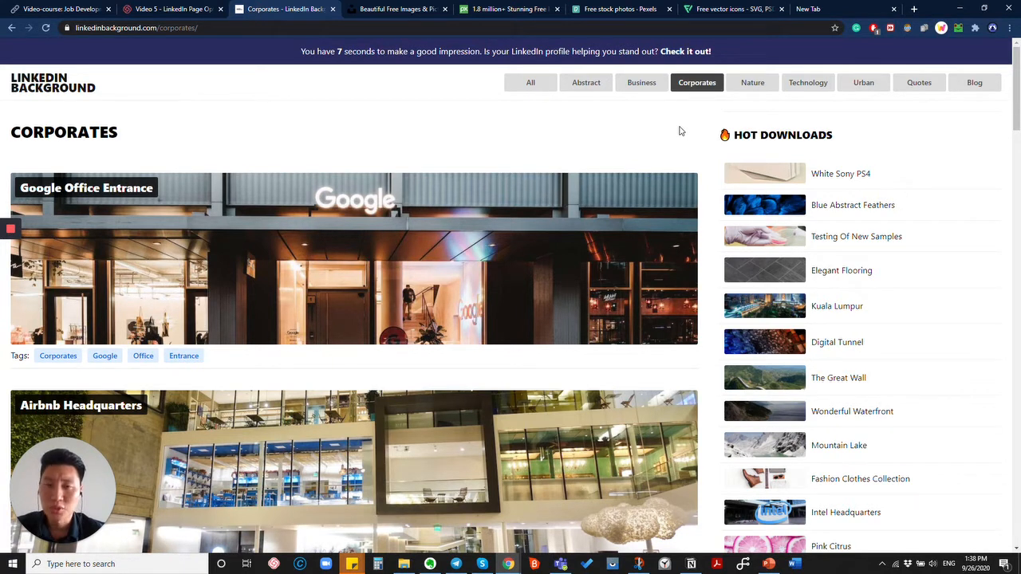
Go to the Canva website in the blank new tab.
left_click(810, 11)
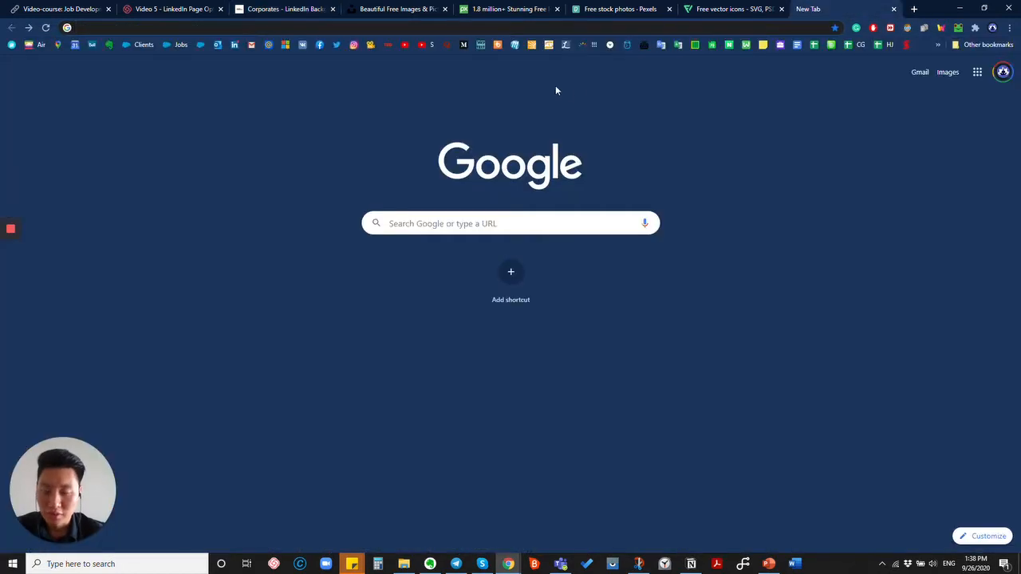
type("canva.")
key("Return")
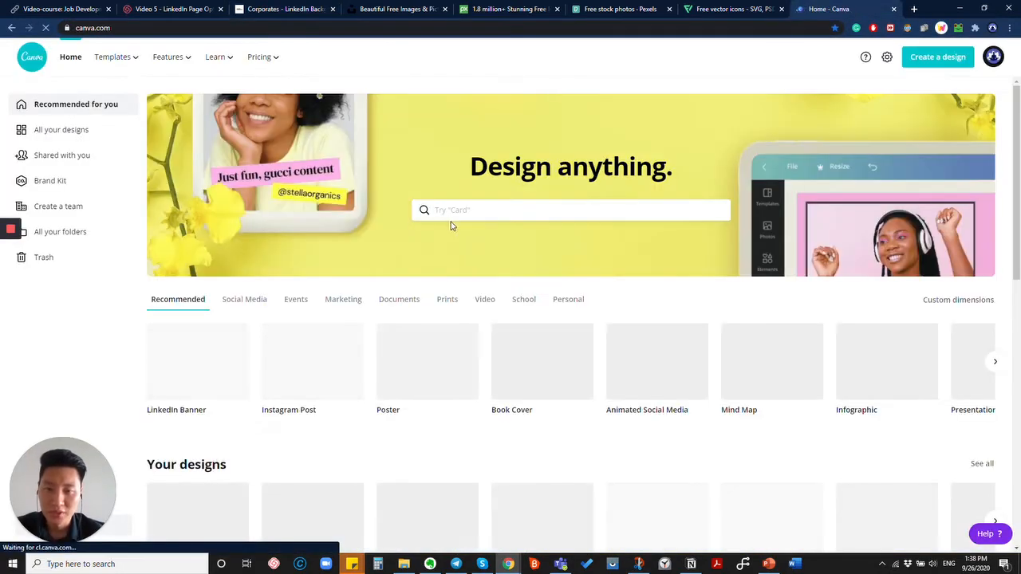
Search 'linked', choose LinkedIn Banner, and scroll through the banner templates.
left_click(461, 209)
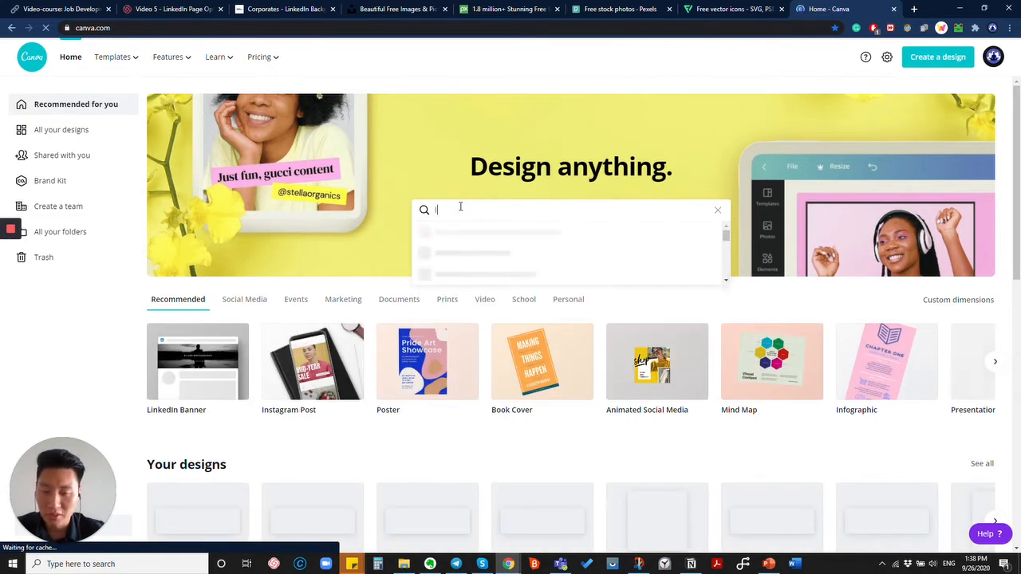
type("linked")
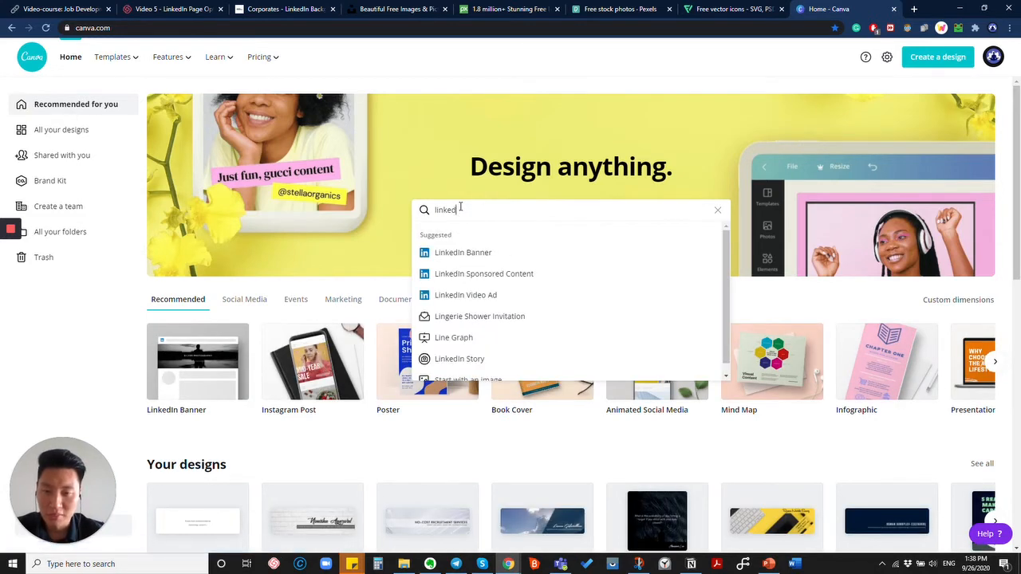
left_click(468, 256)
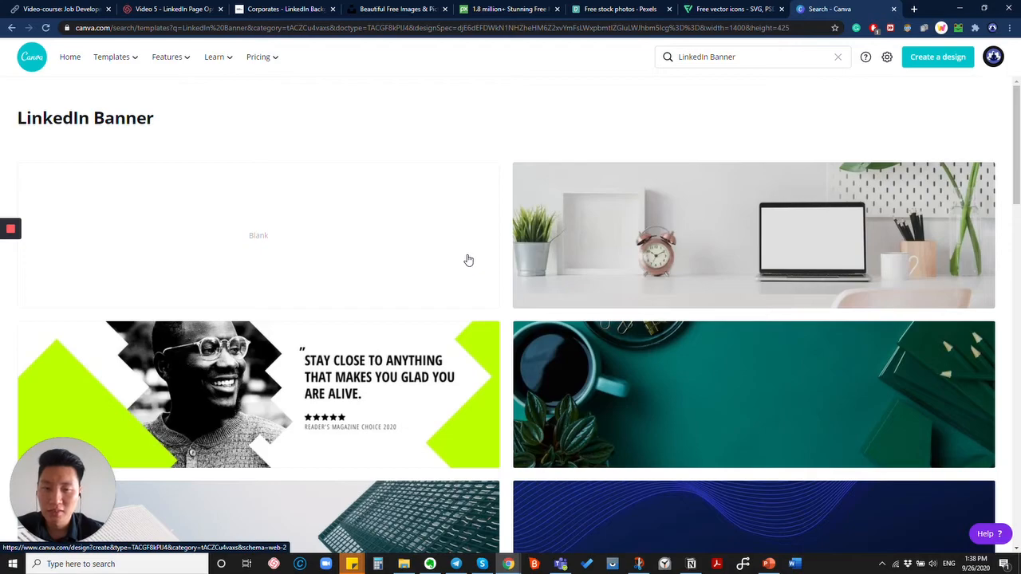
scroll(468, 260, "down", 20)
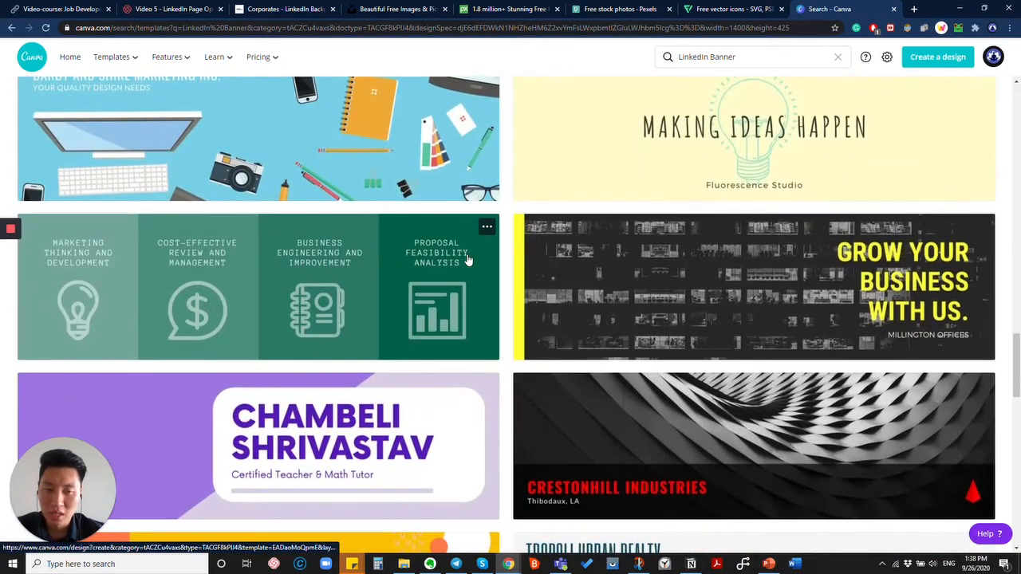
scroll(469, 261, "down", 6)
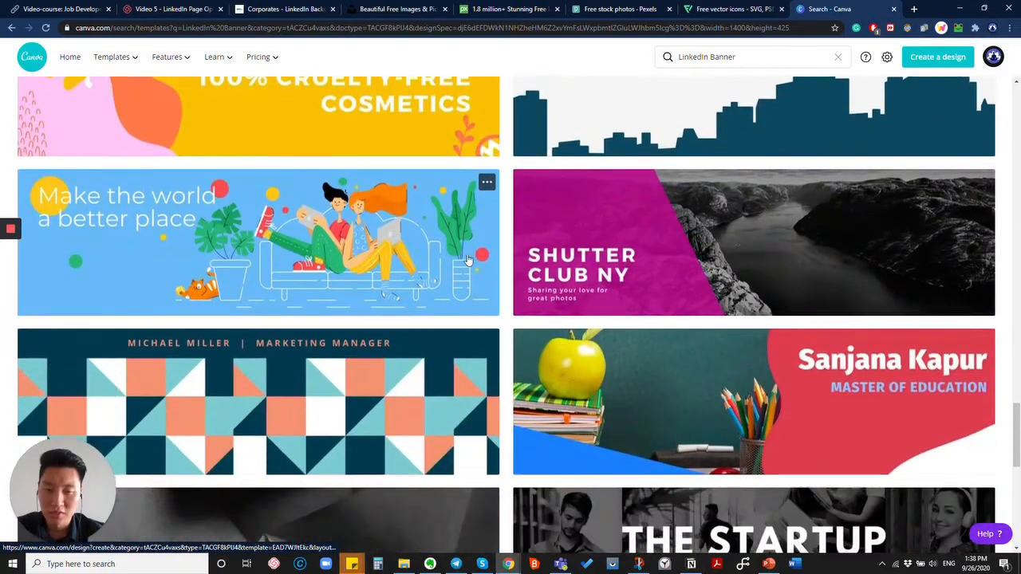
scroll(469, 260, "down", 3)
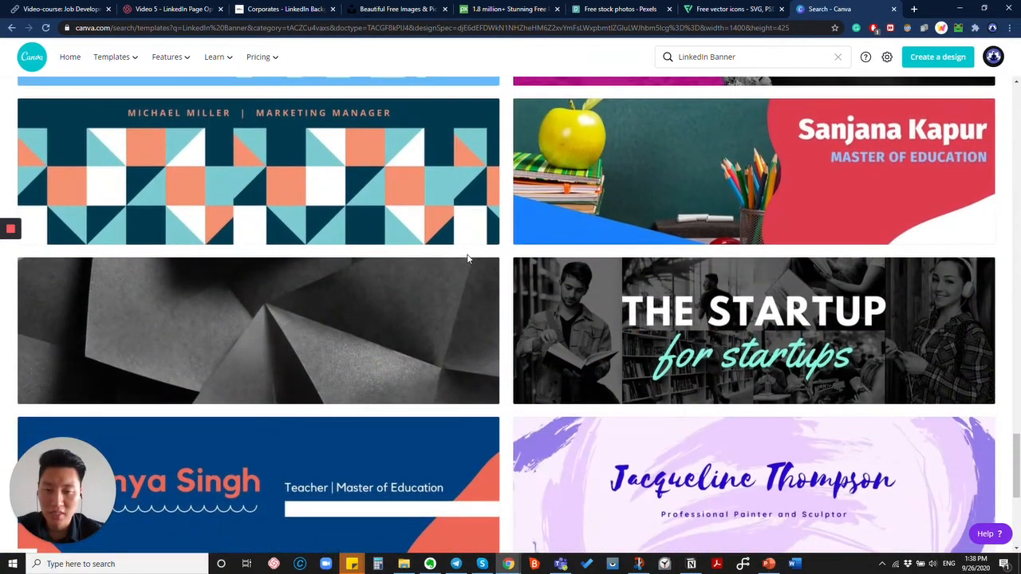
scroll(468, 259, "down", 3)
scroll(468, 260, "up", 15)
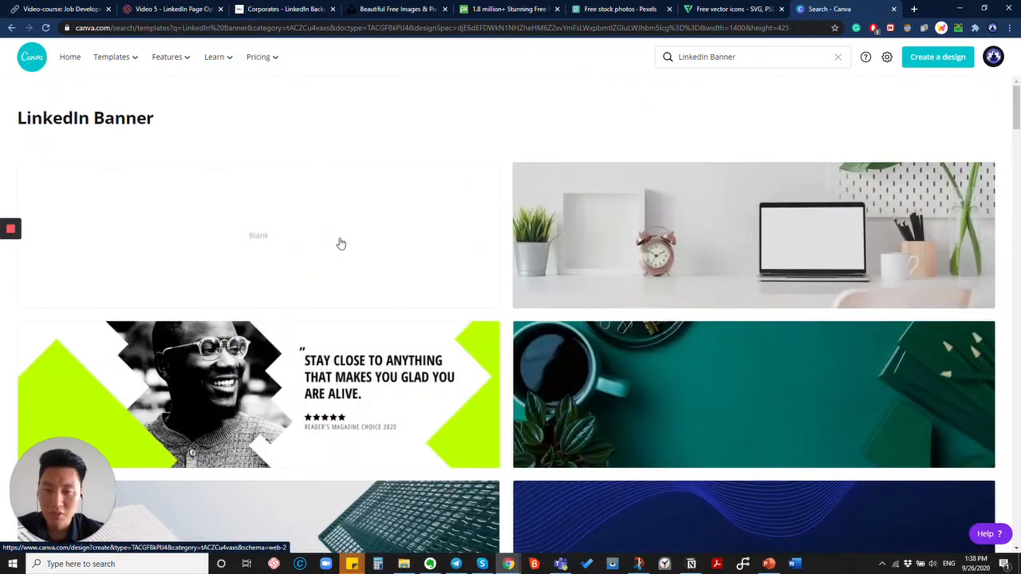
Create a blank LinkedIn Banner and retitle 'Untitled design' with the owner's full name.
left_click(340, 244)
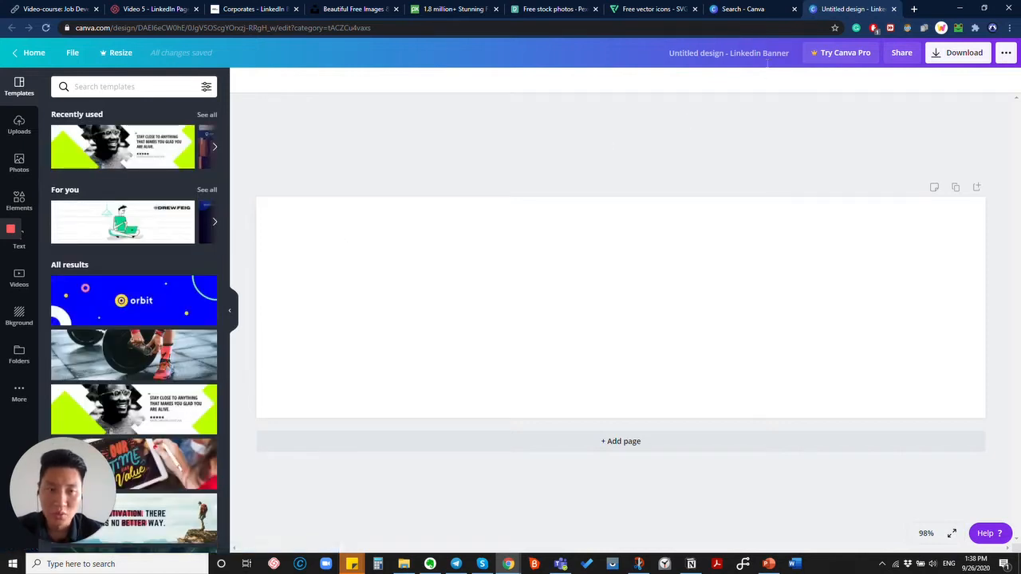
left_click(725, 54)
type("chang")
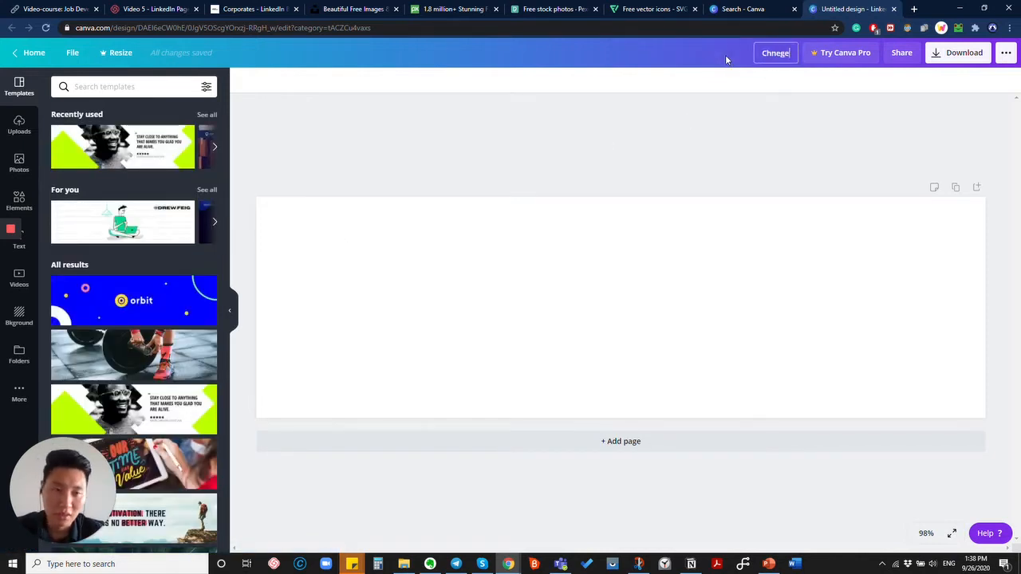
key("BackSpace")
key("BackSpace")
key("BackSpace")
key("BackSpace")
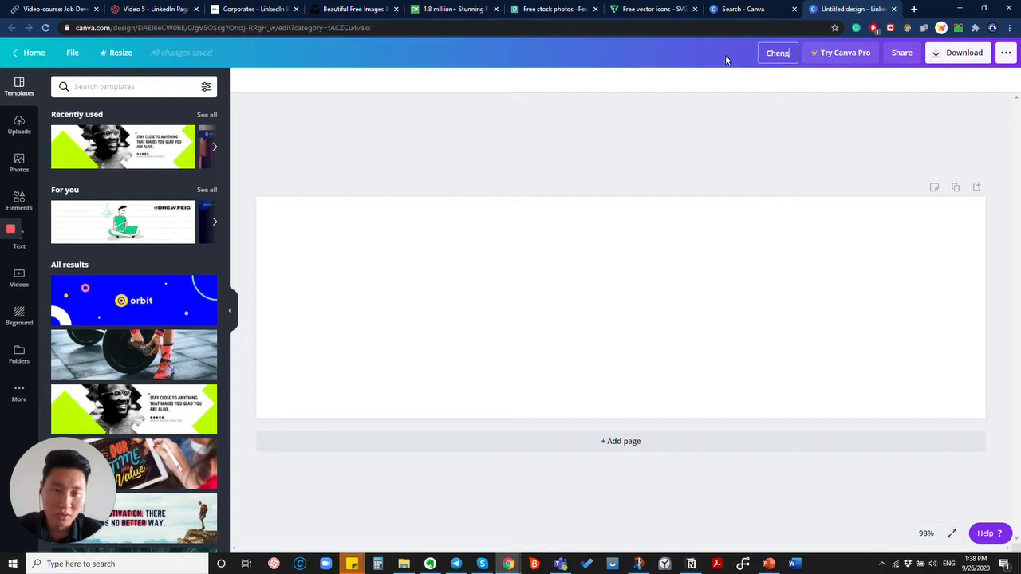
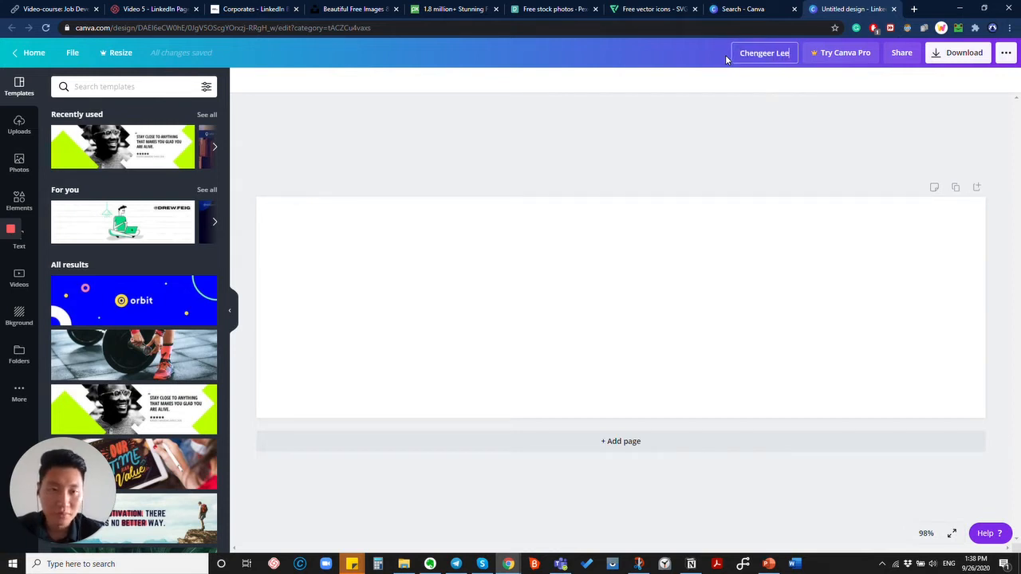
left_click(747, 118)
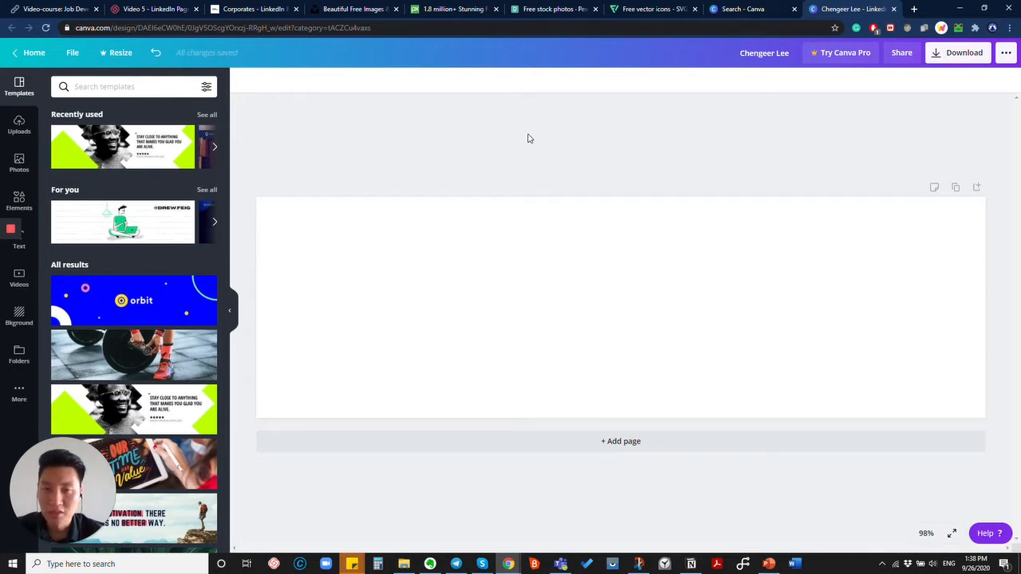
Compare Pixabay and Pexels, move the Unsplash tab after Pexels, and focus Unsplash's search box.
left_click(369, 9)
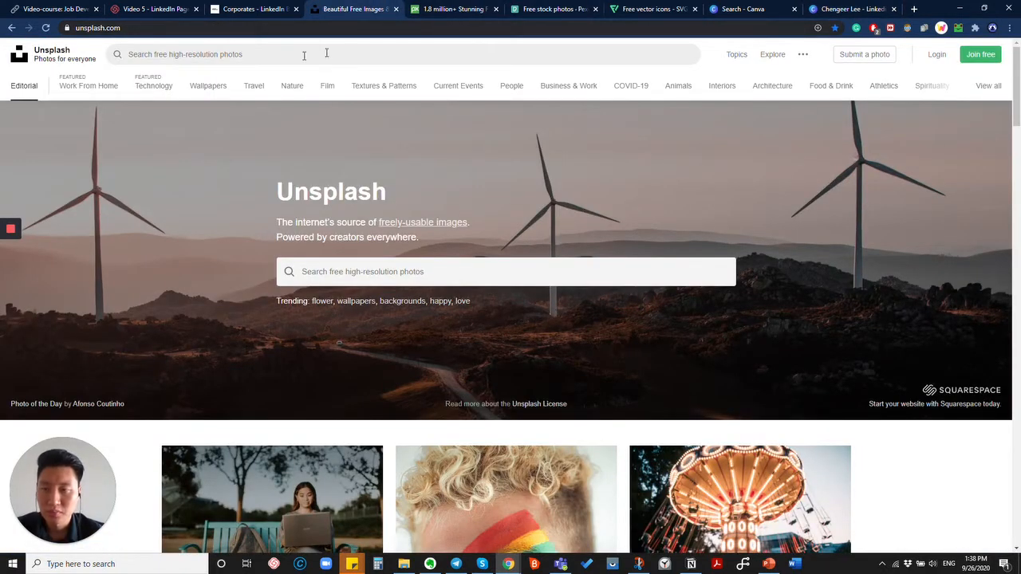
left_click(479, 8)
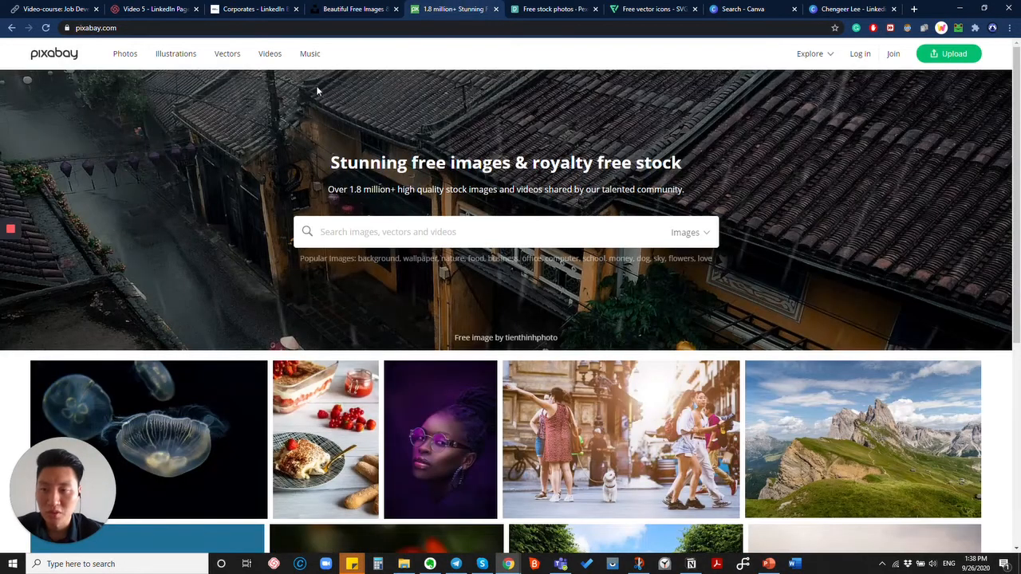
left_click(531, 8)
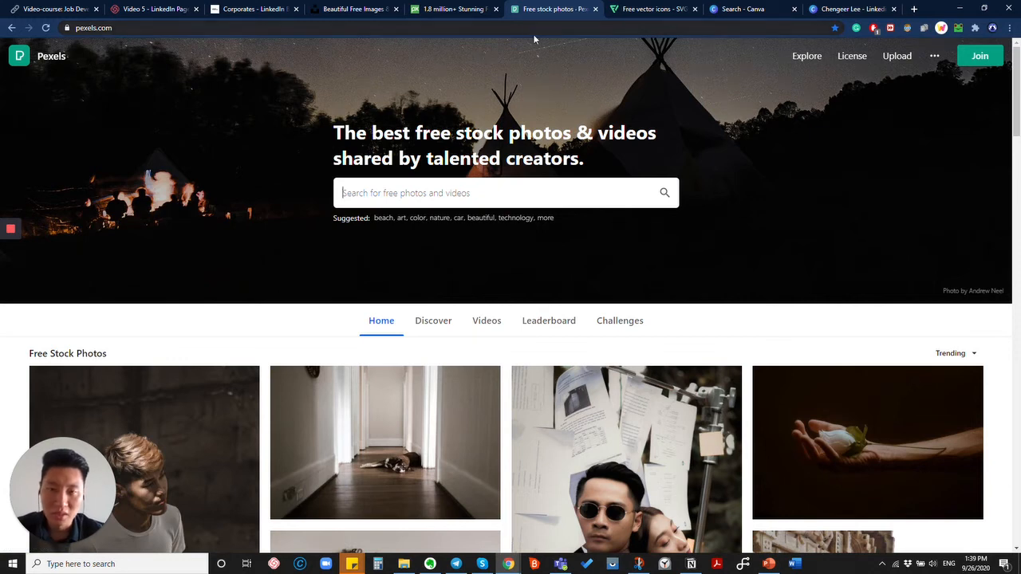
left_click(347, 9)
left_click_drag(541, 10, 543, 10)
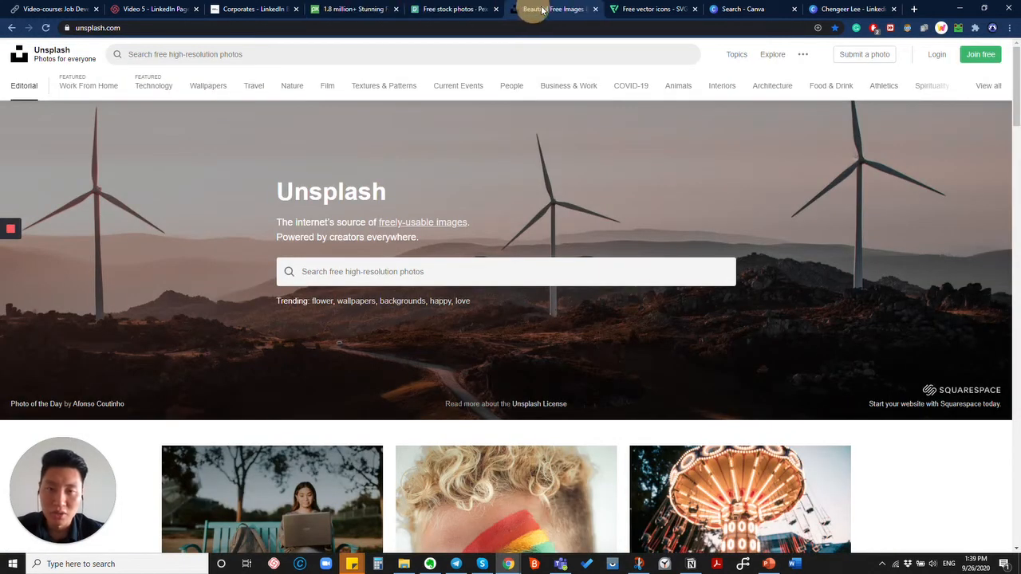
left_click(399, 272)
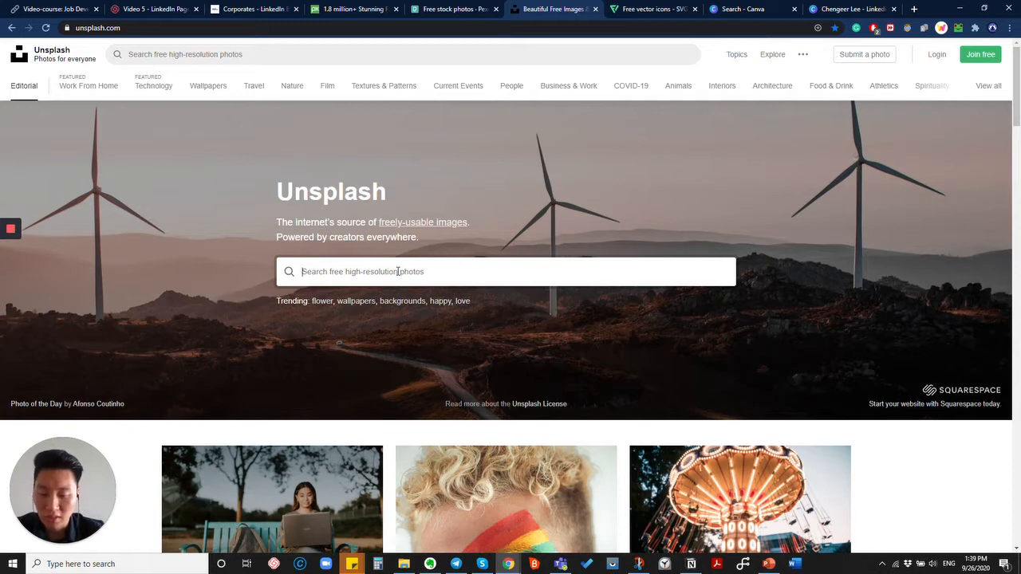
Search Unsplash for 'construction' photos.
type("buis")
key("BackSpace")
key("BackSpace")
type("soin")
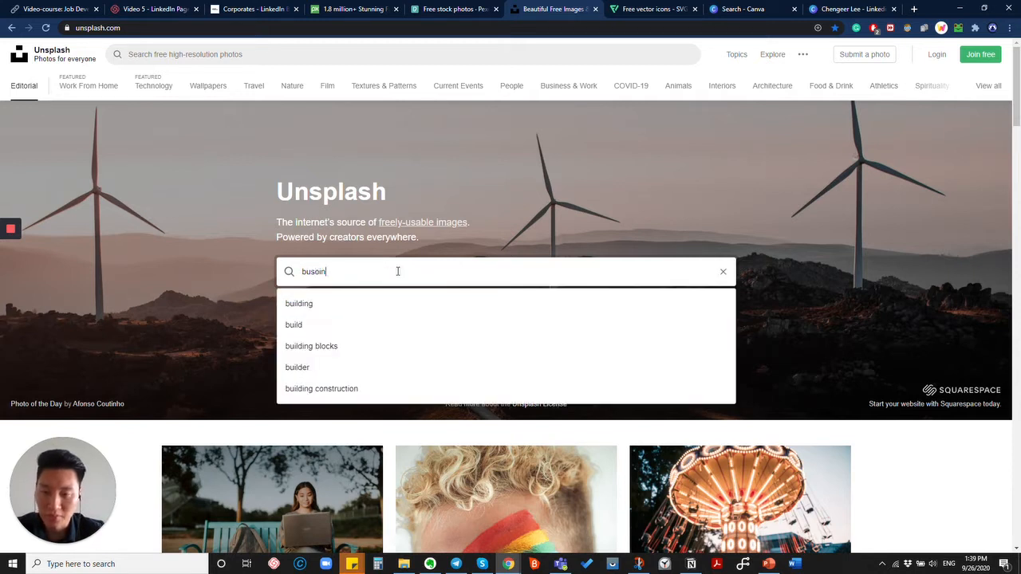
key("ctrl+a")
type("cons")
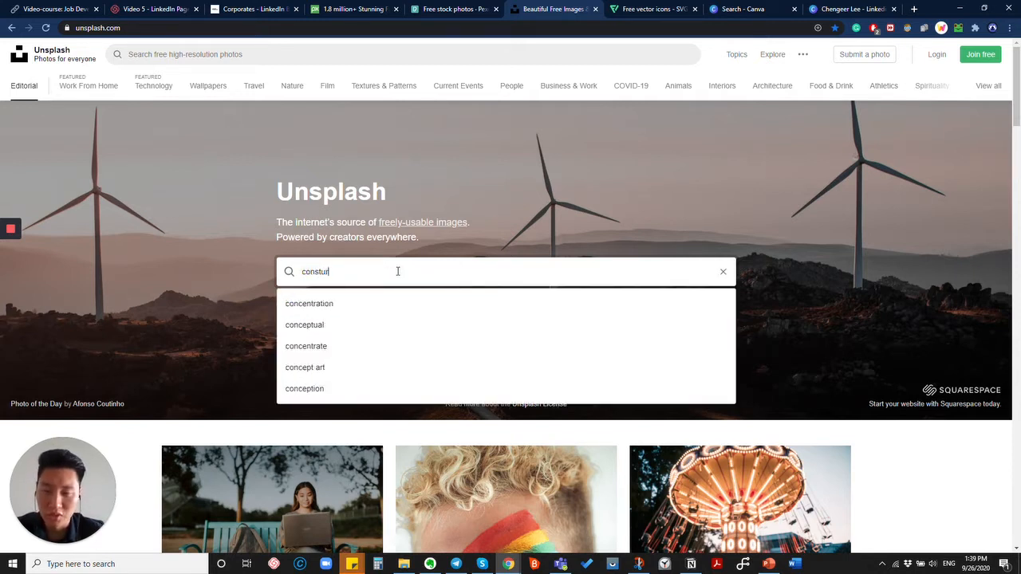
key("BackSpace")
type("tructio")
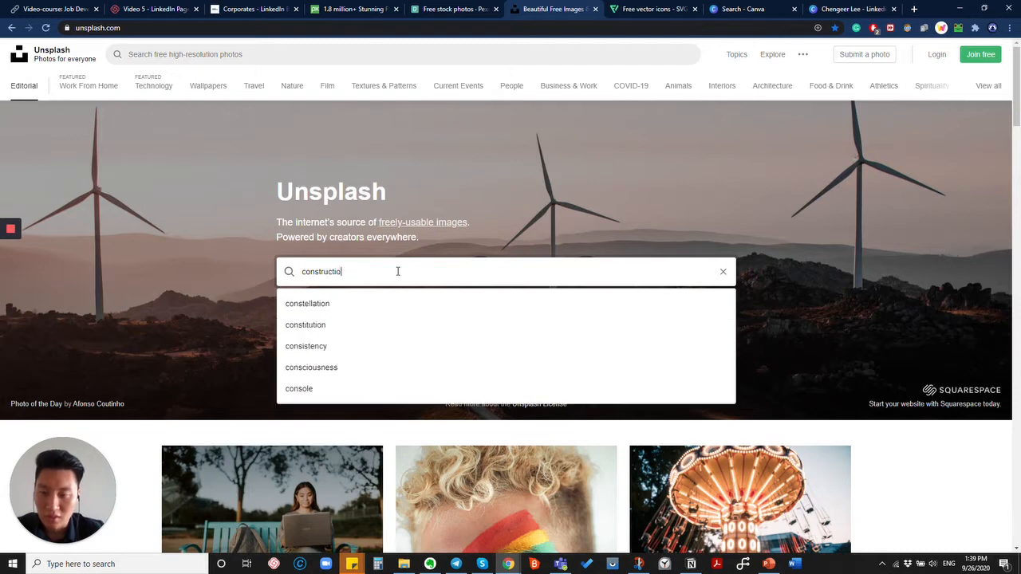
type("n")
key("Return")
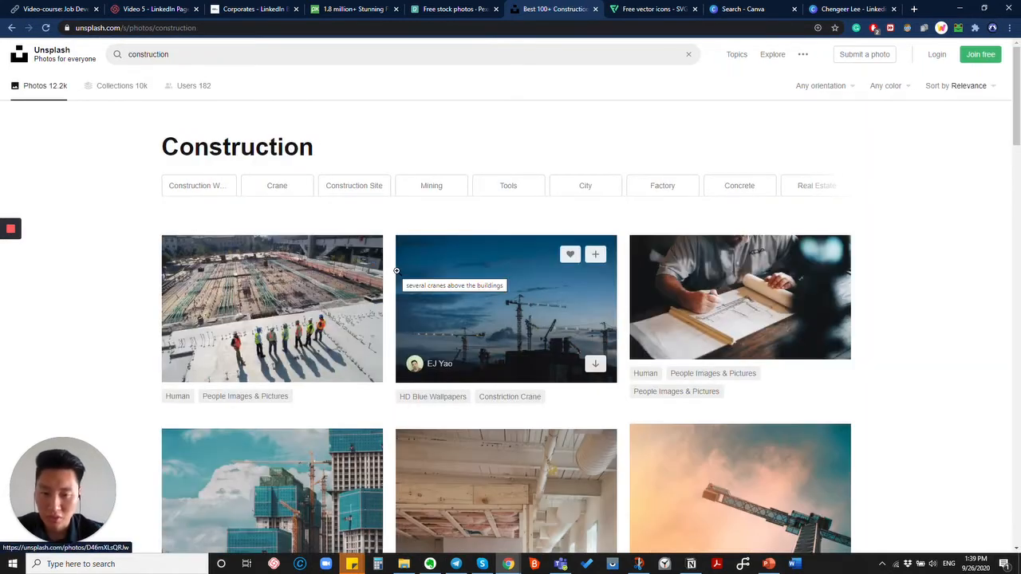
Scroll the construction results and open the photo of old tools on a wooden table.
scroll(396, 272, "down", 6)
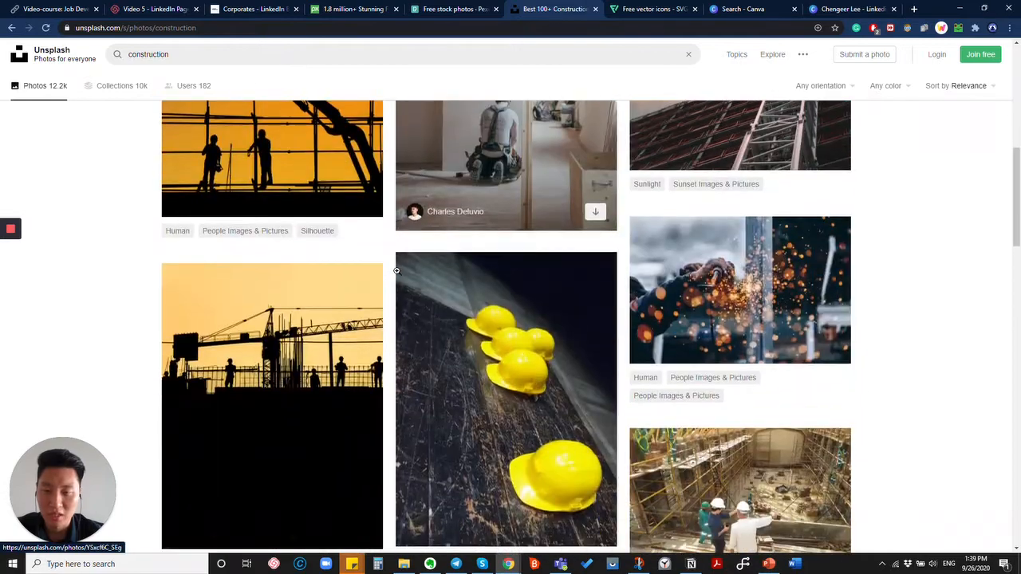
scroll(397, 272, "down", 7)
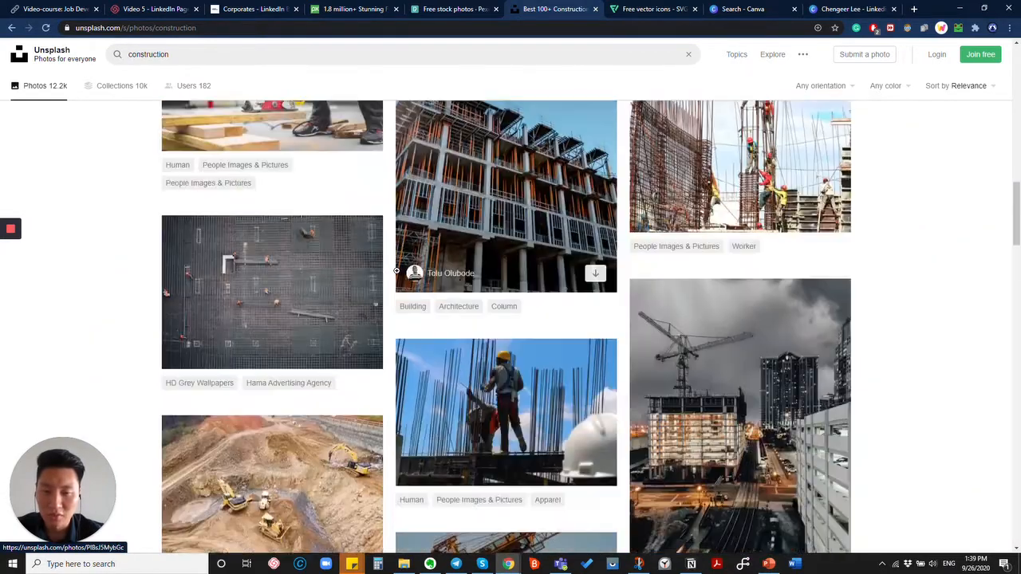
scroll(396, 271, "down", 2)
scroll(396, 271, "up", 2)
scroll(397, 271, "down", 5)
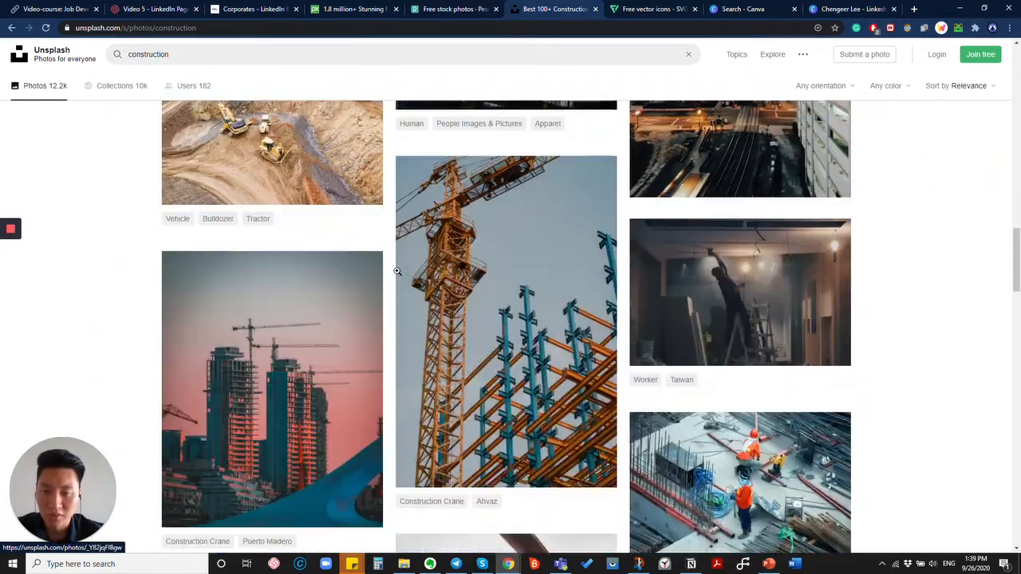
scroll(396, 271, "down", 1)
scroll(397, 271, "up", 1)
scroll(396, 271, "down", 3)
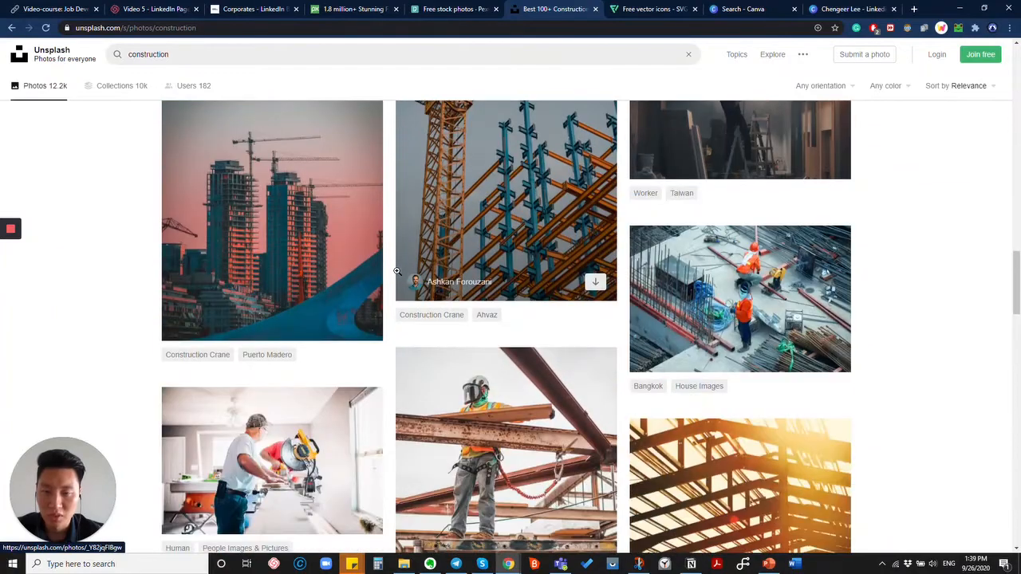
scroll(397, 271, "down", 7)
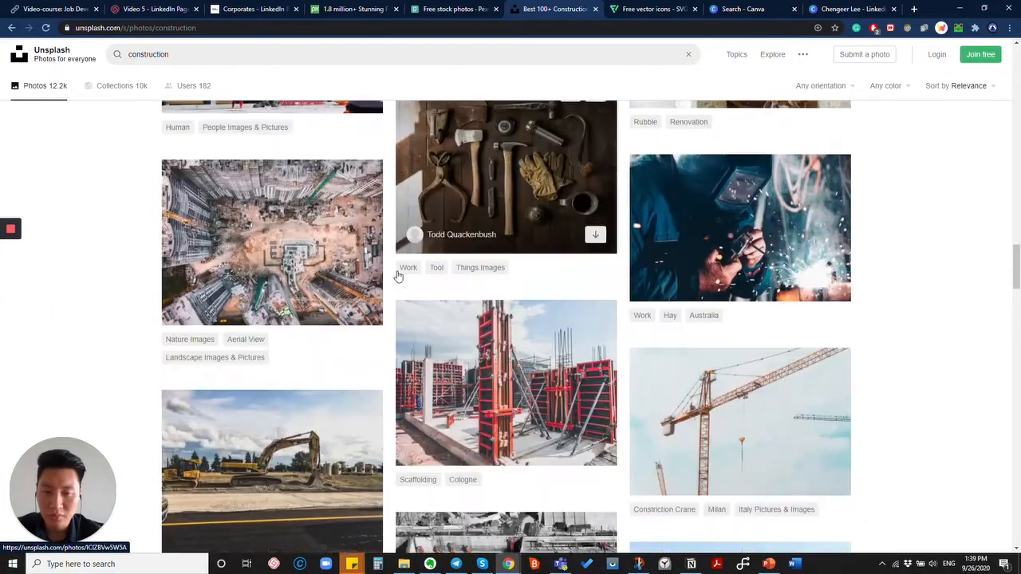
scroll(397, 272, "up", 2)
scroll(397, 271, "down", 1)
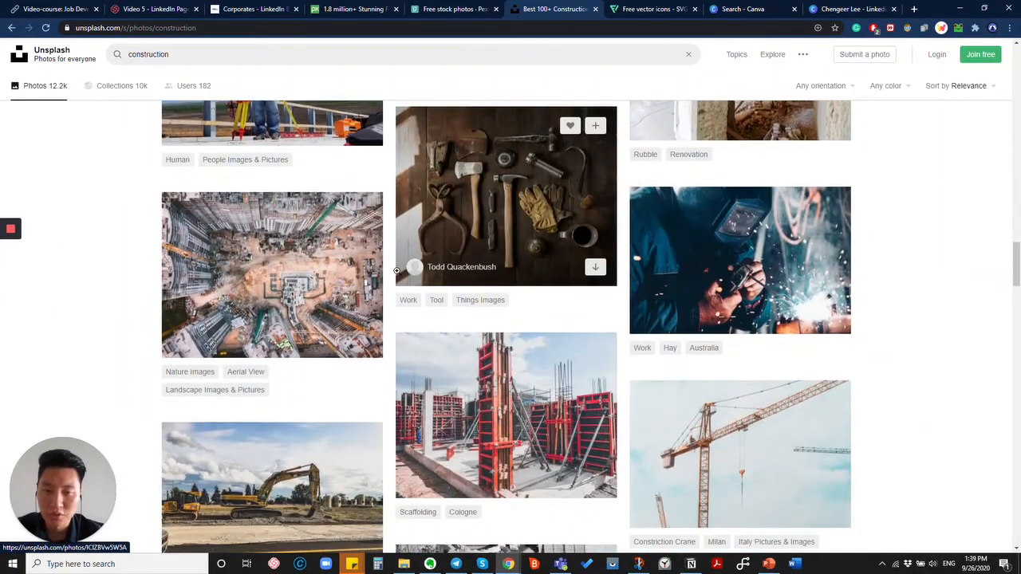
left_click(559, 255)
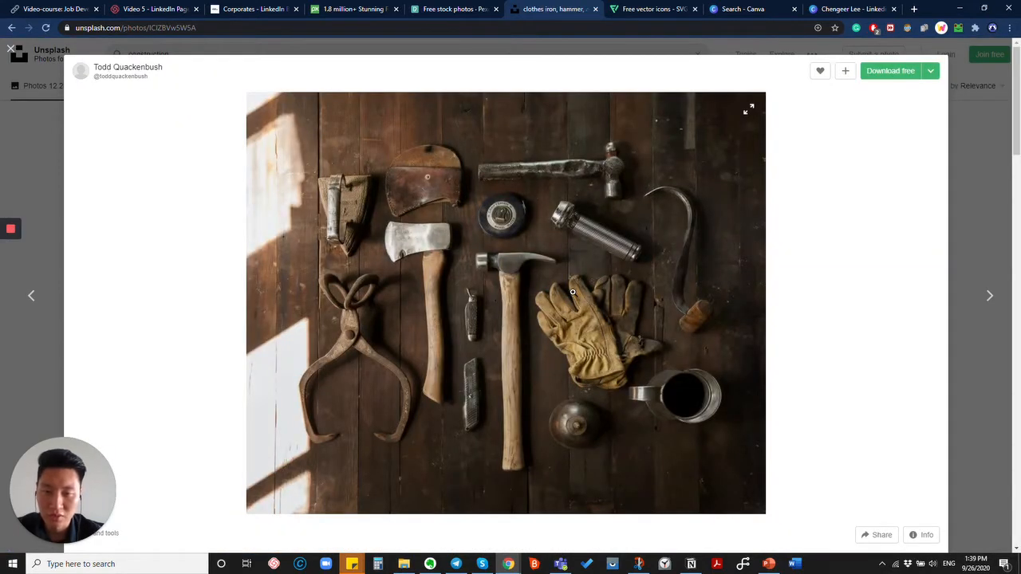
Copy the tools photo and return to the Canva banner design.
right_click(572, 292)
left_click(610, 326)
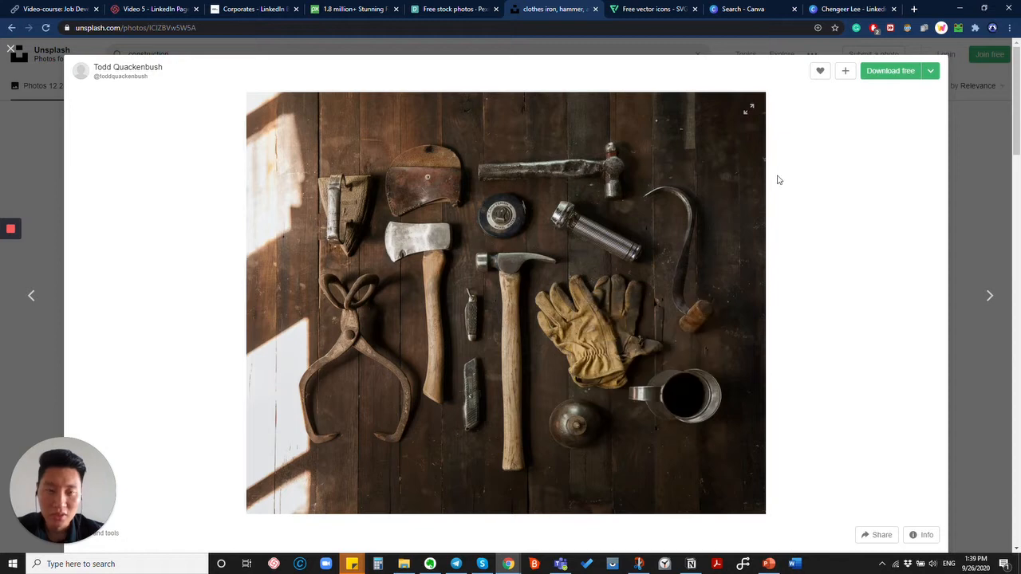
right_click(580, 217)
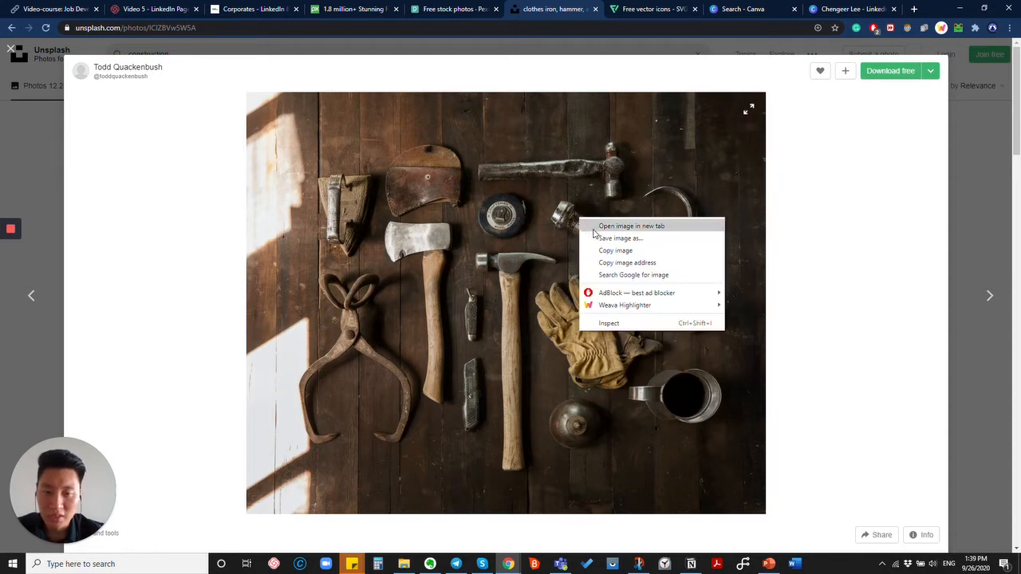
left_click(605, 251)
left_click(846, 9)
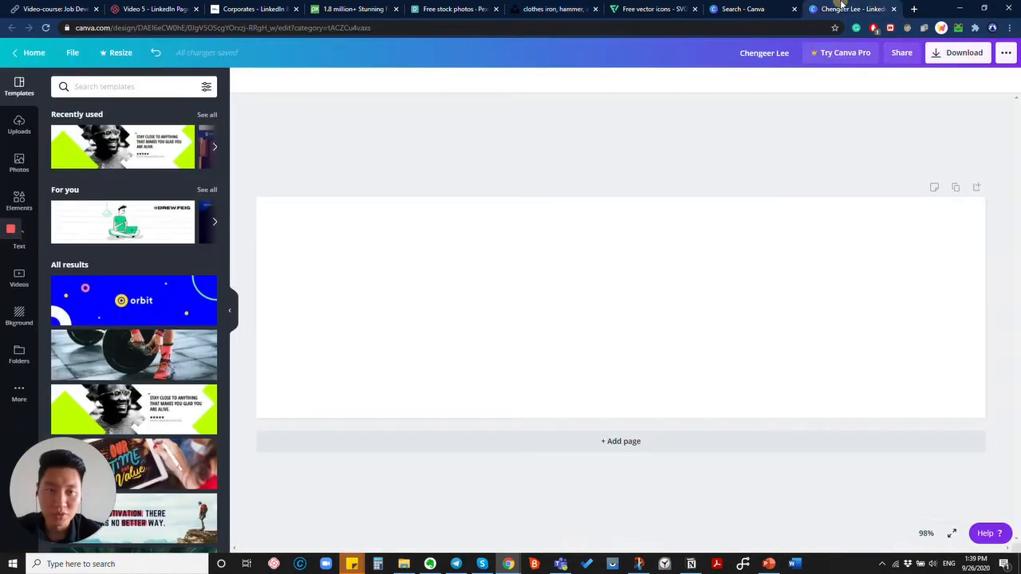
Paste the tools photo onto the banner and set it as the page background.
left_click(576, 291)
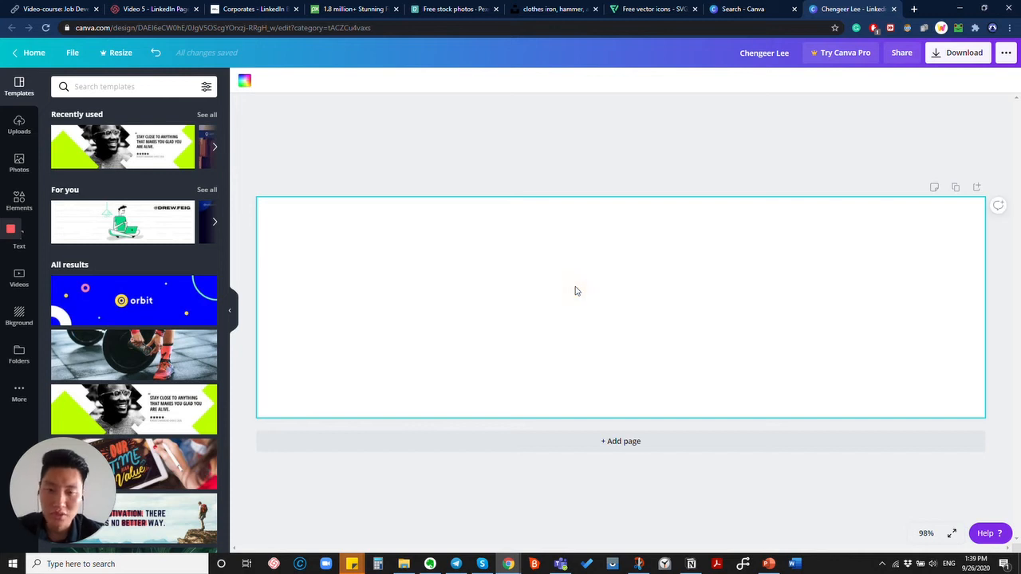
key("ctrl+v")
right_click(595, 325)
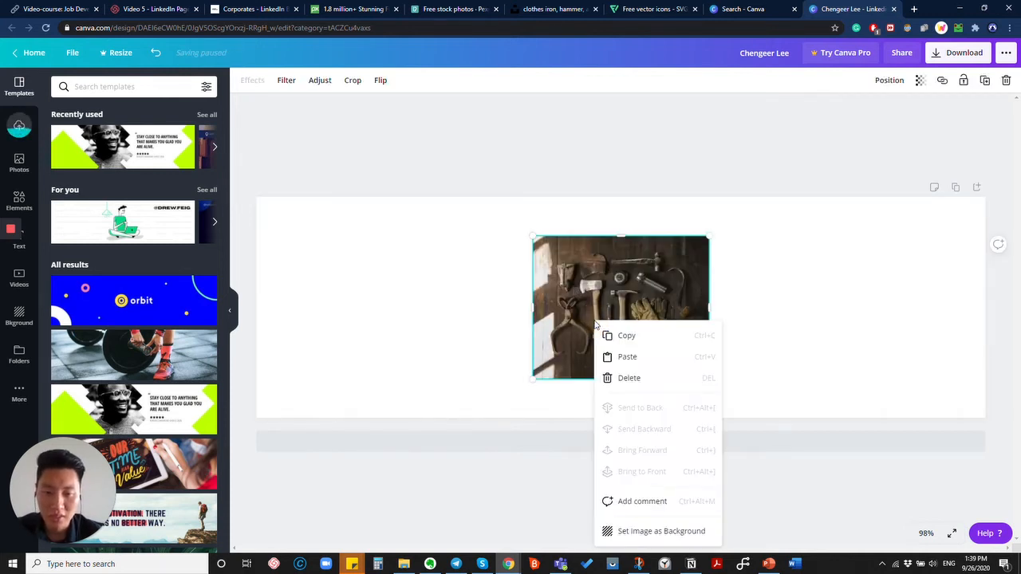
left_click(661, 532)
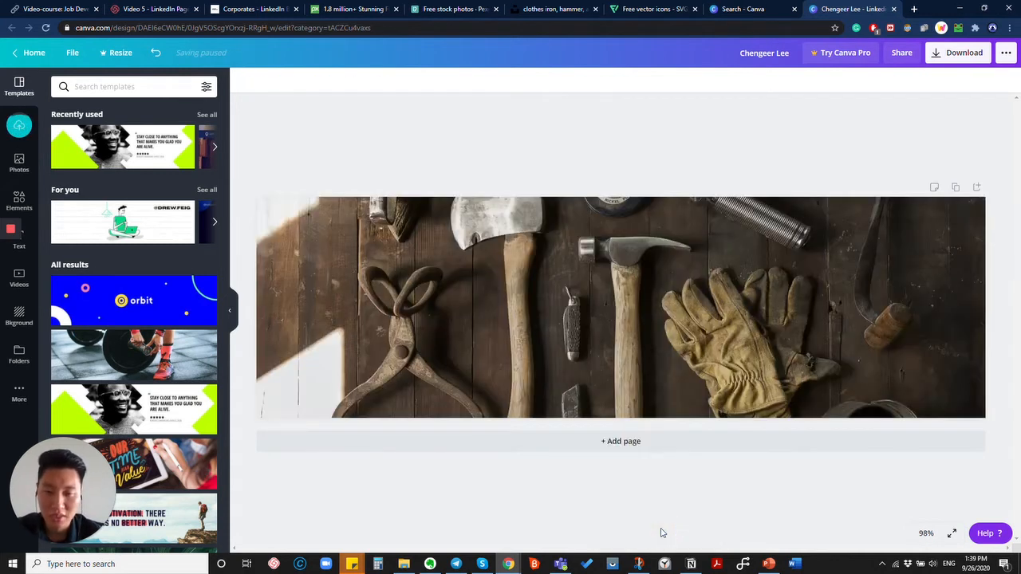
Crop the background photo, shifting it down so the upper tools show.
double_click(637, 362)
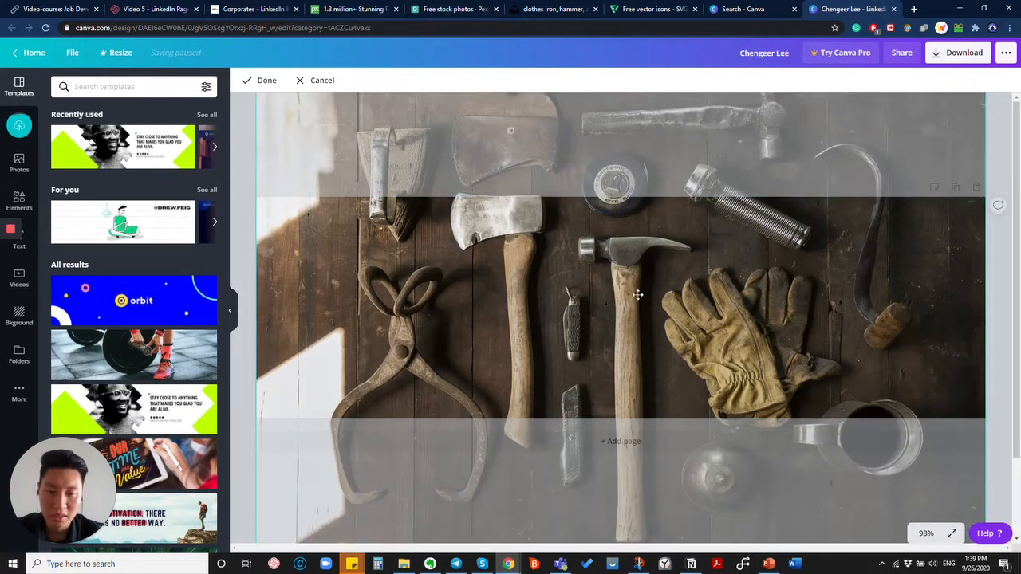
left_click_drag(638, 302, 647, 360)
left_click(886, 484)
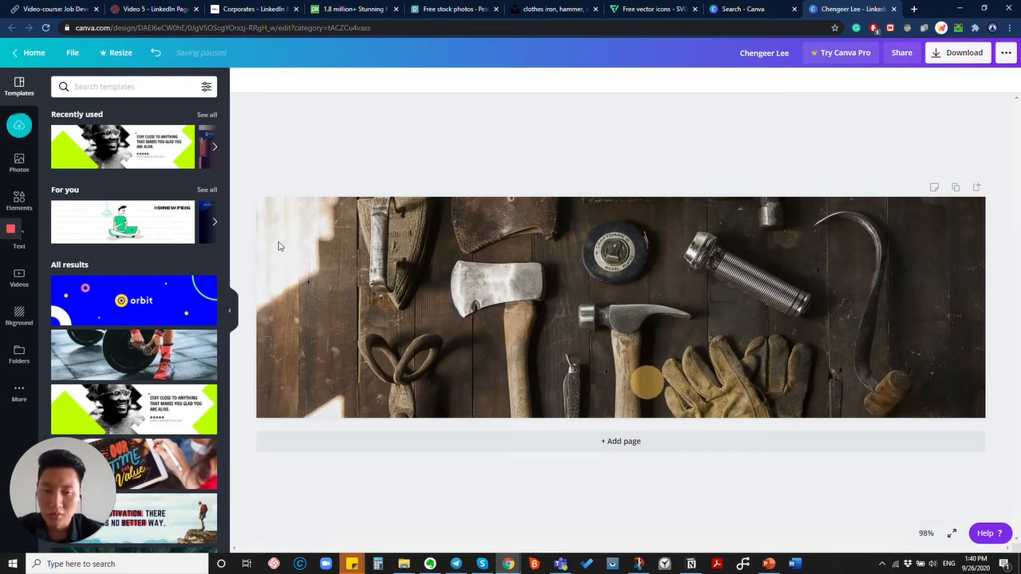
Add the grey square from Elements and reshape it into a wide bar on the banner's right.
left_click(19, 206)
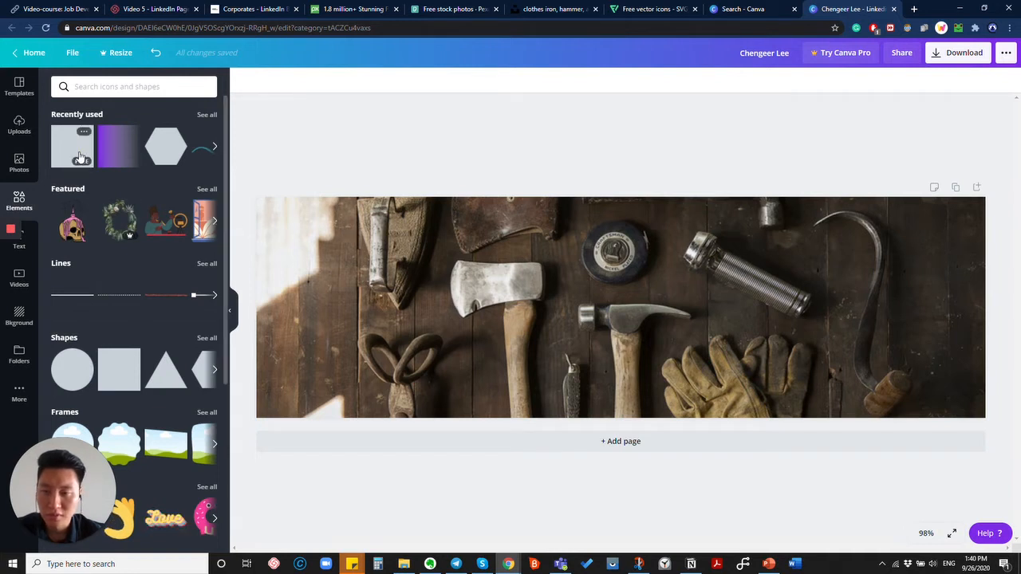
left_click_drag(323, 195, 434, 245)
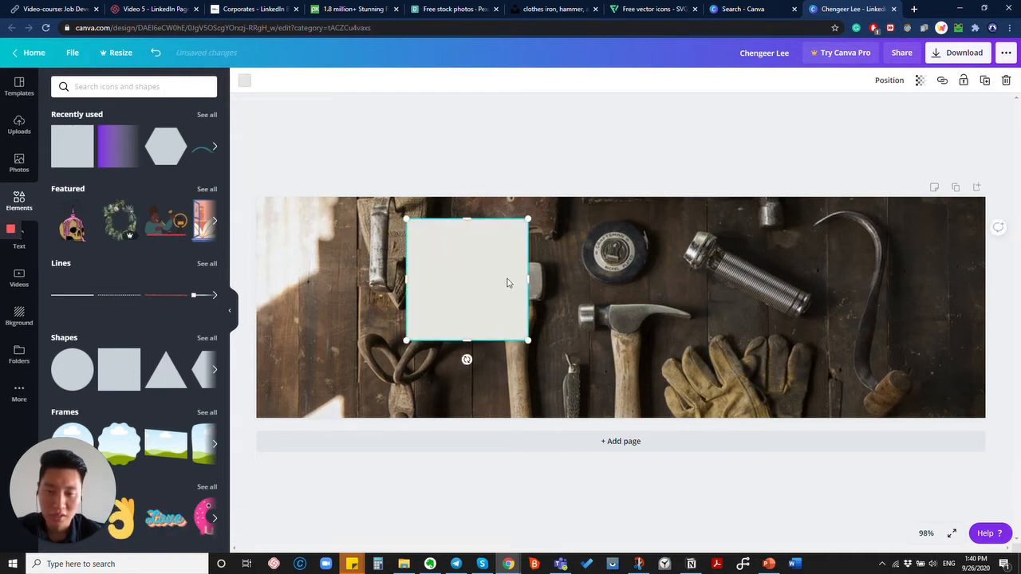
left_click_drag(467, 286, 923, 327)
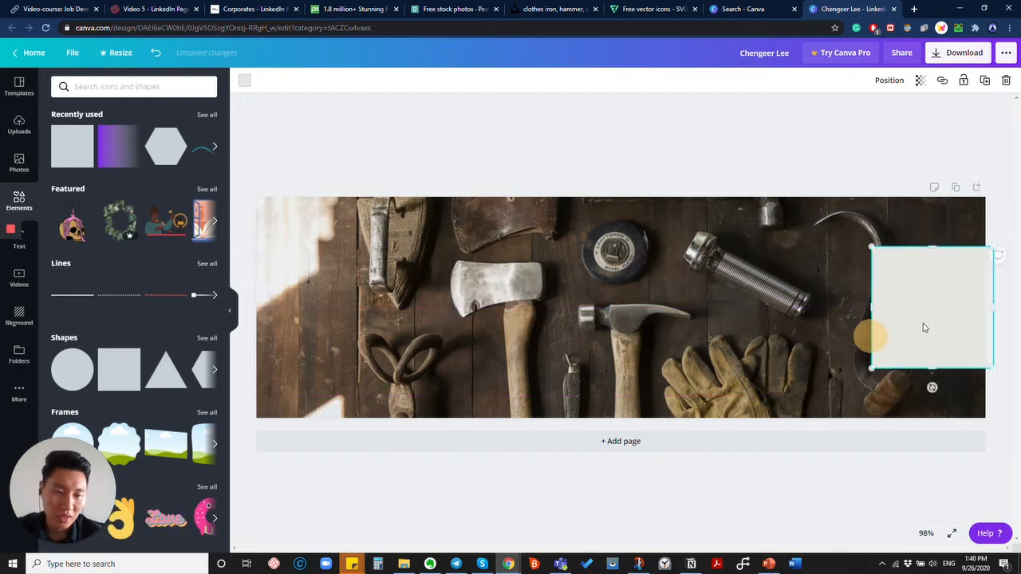
left_click_drag(935, 370, 932, 313)
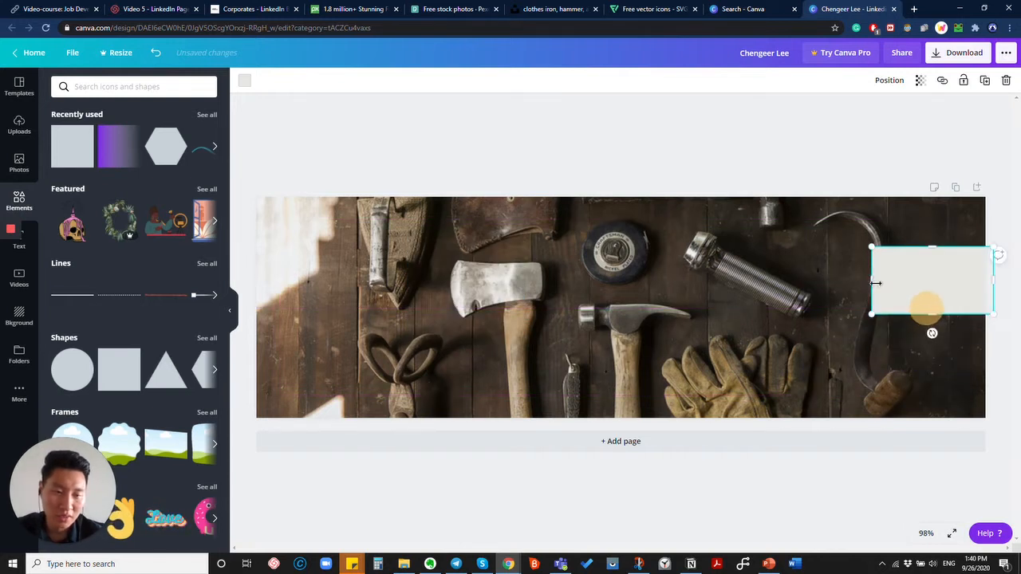
left_click_drag(872, 284, 718, 285)
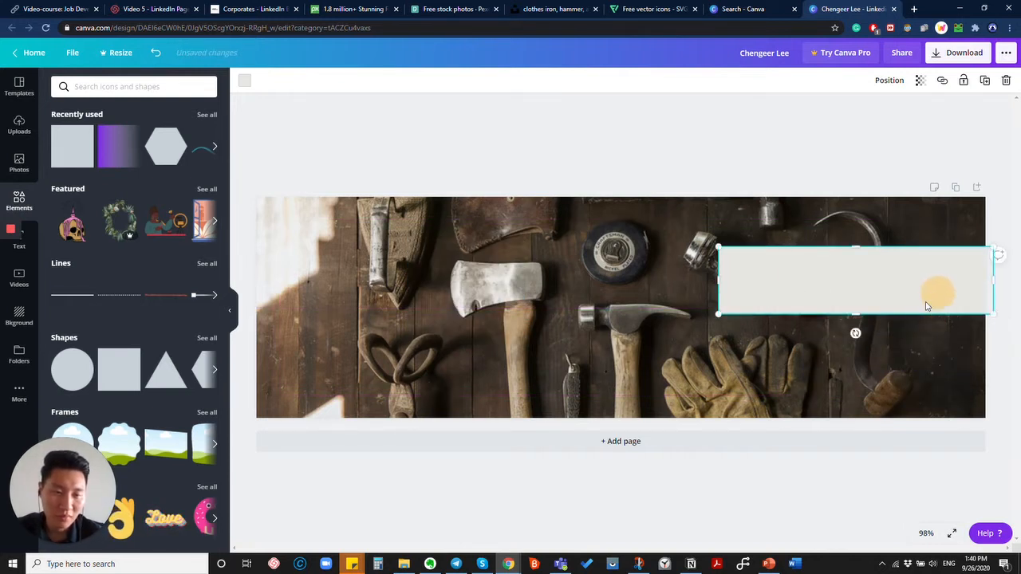
left_click_drag(878, 291, 882, 313)
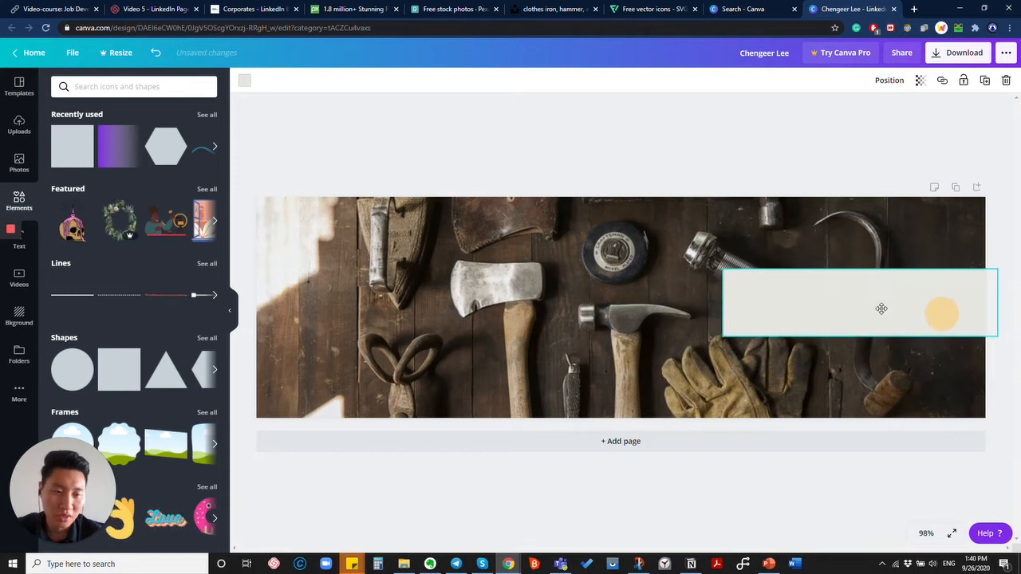
Colour the rectangle dark brown from Photo Colors and set its transparency to 68.
left_click(244, 83)
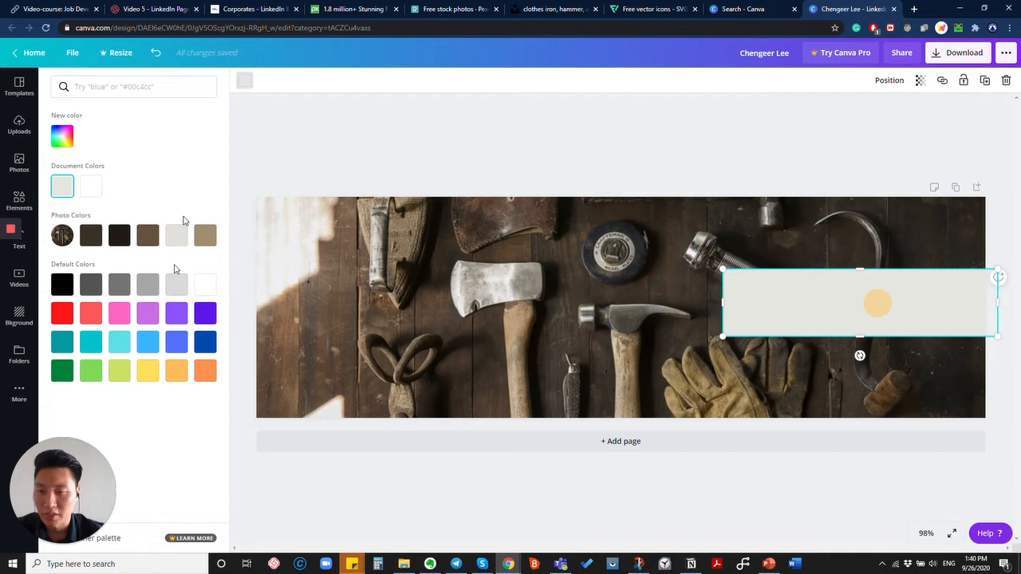
left_click(90, 235)
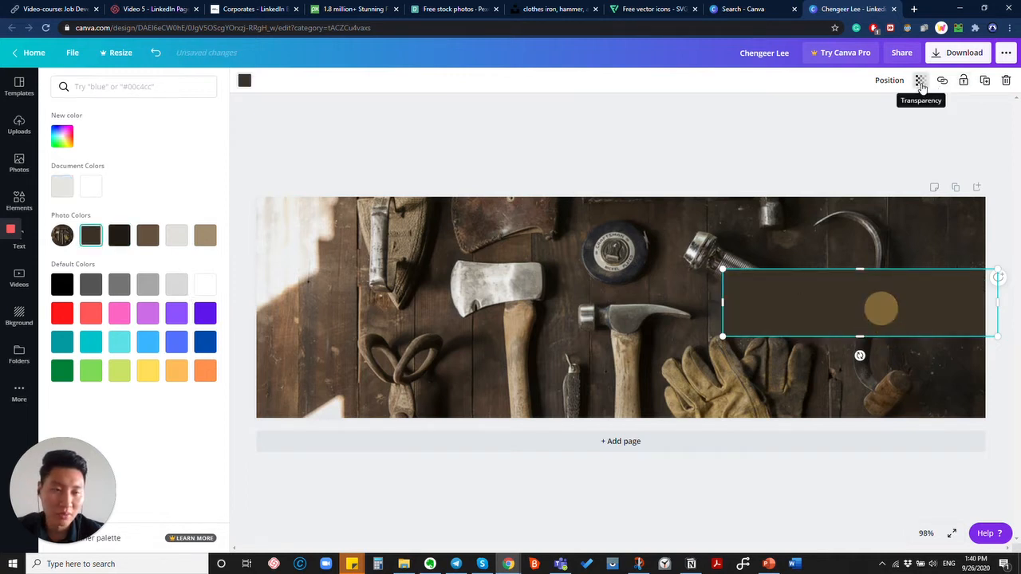
left_click(921, 83)
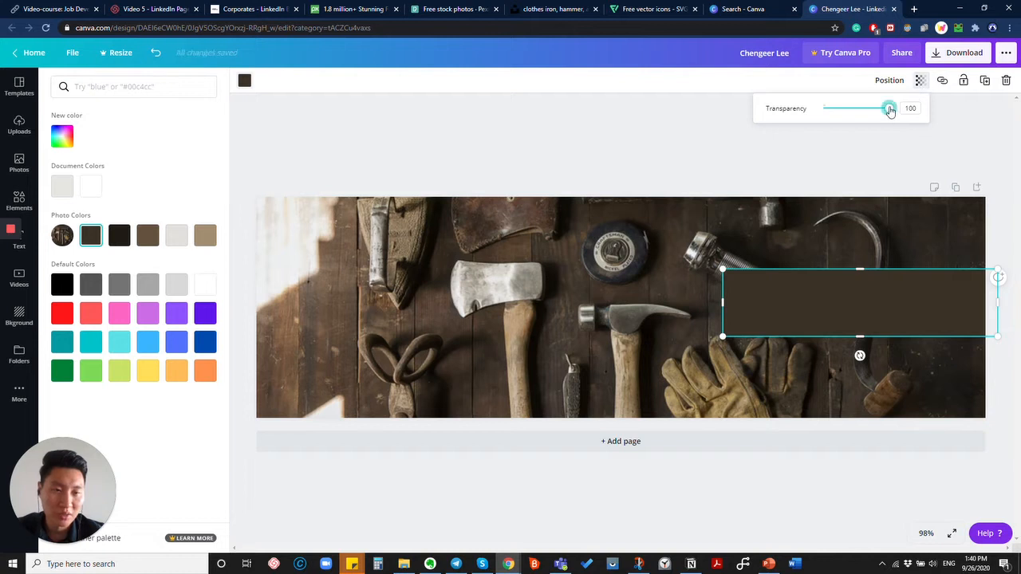
left_click_drag(890, 109, 870, 120)
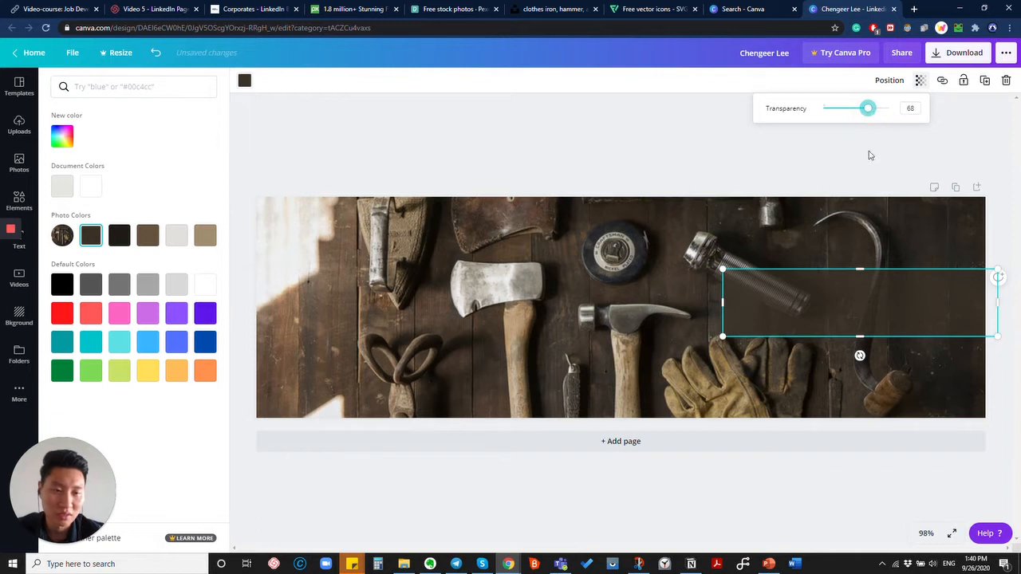
left_click(19, 200)
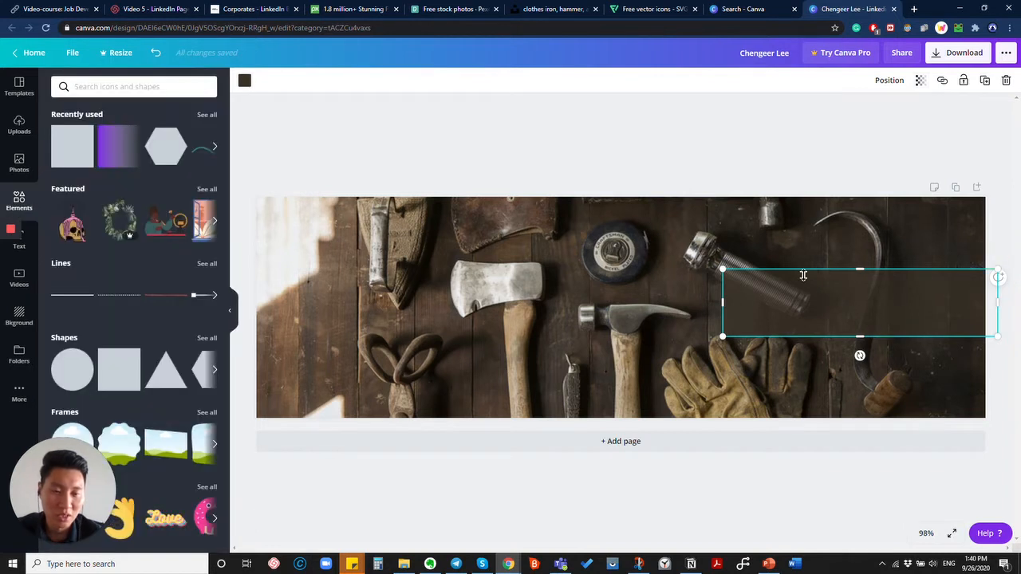
left_click(22, 240)
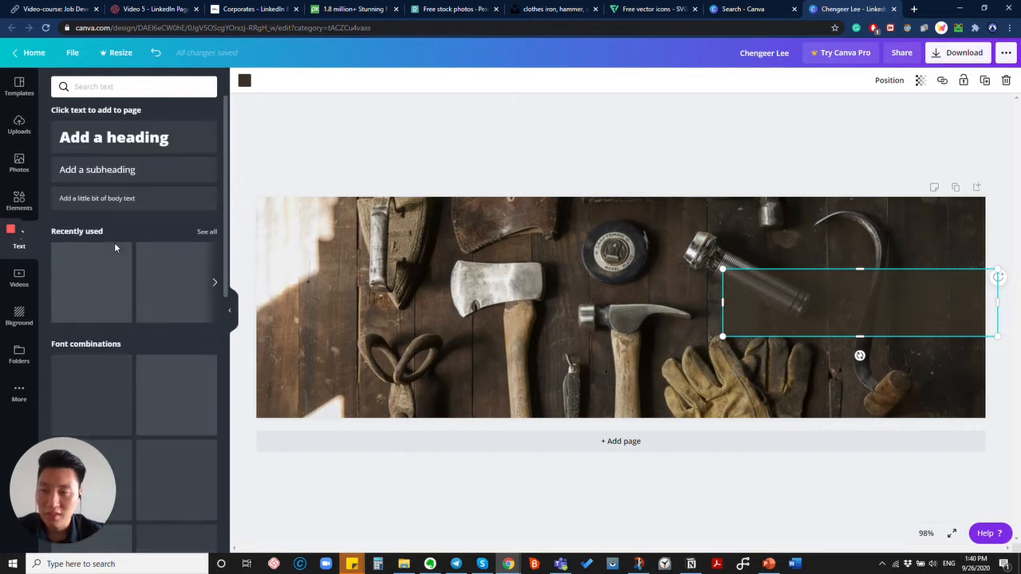
scroll(148, 312, "down", 2)
scroll(148, 311, "down", 5)
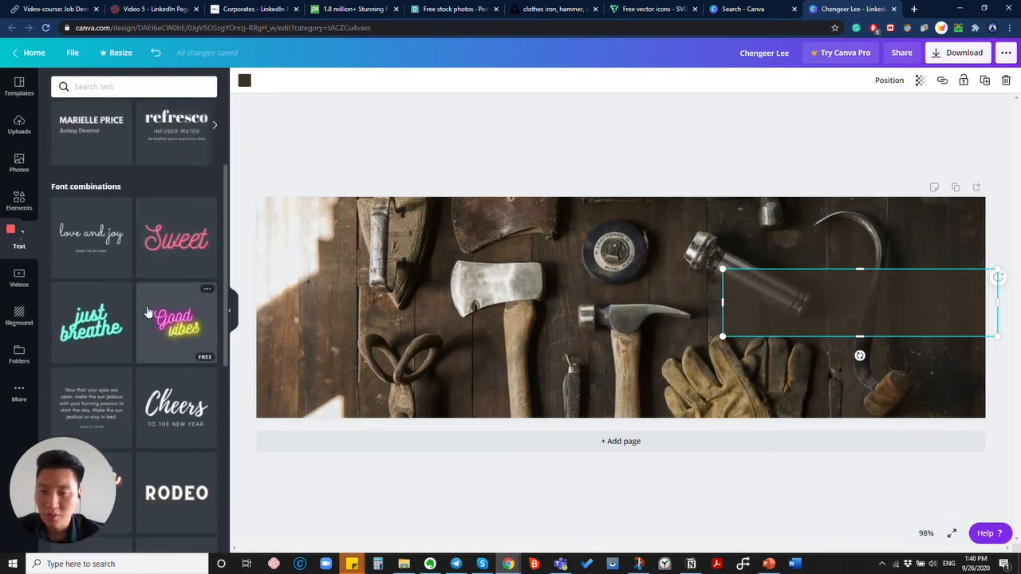
scroll(148, 311, "down", 4)
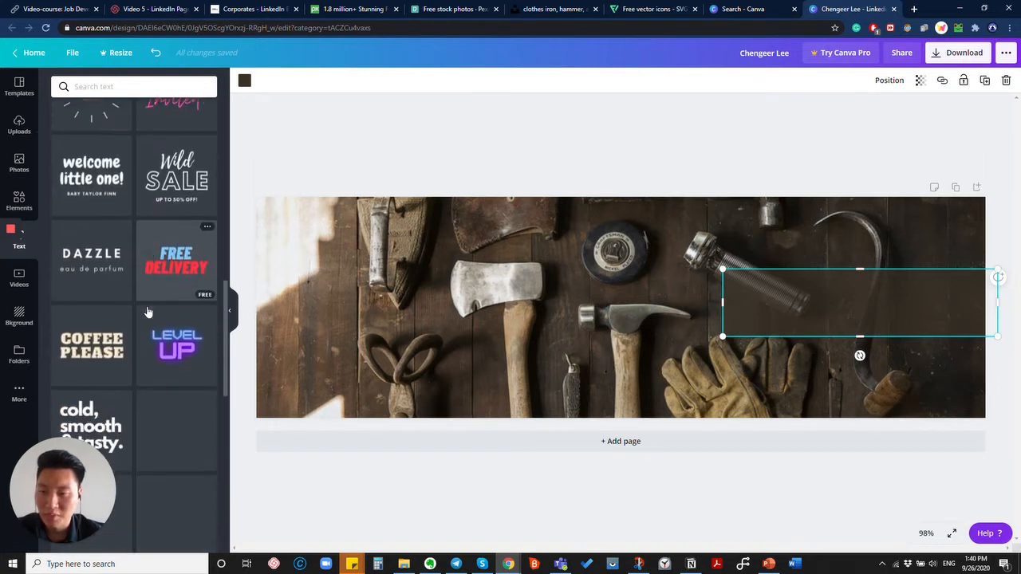
scroll(147, 312, "down", 7)
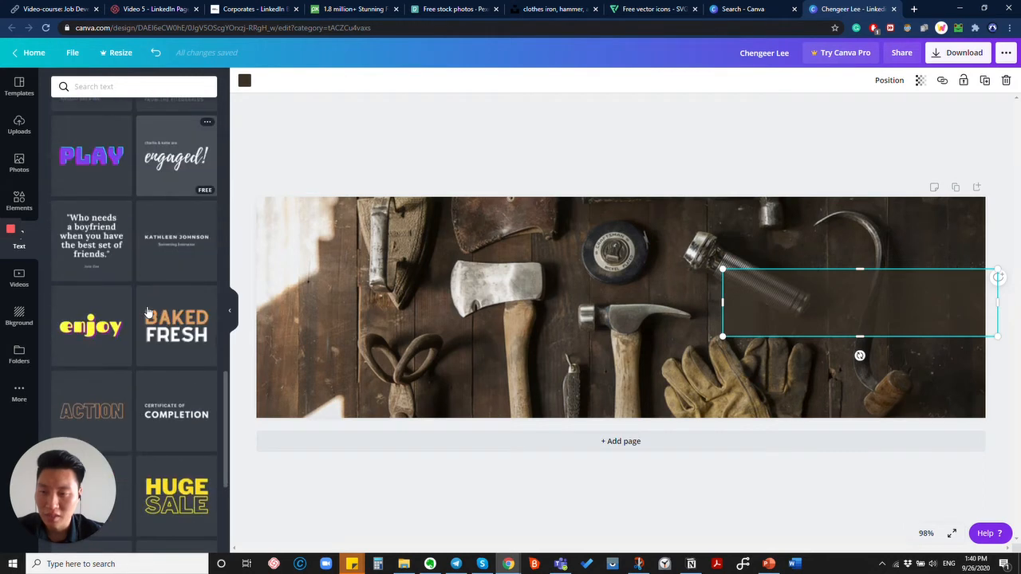
scroll(148, 312, "up", 11)
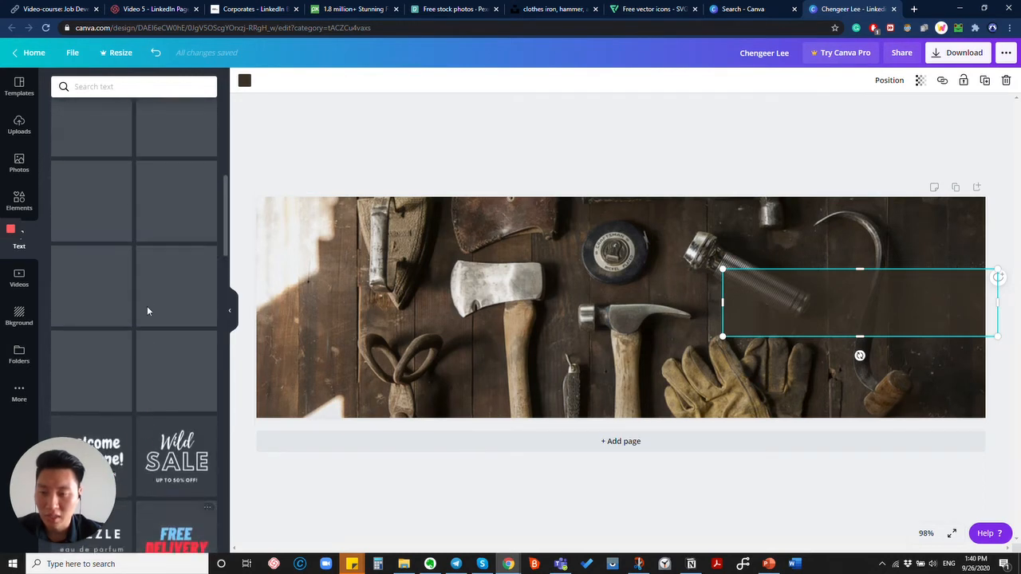
scroll(148, 312, "down", 10)
scroll(148, 312, "up", 9)
scroll(148, 311, "up", 15)
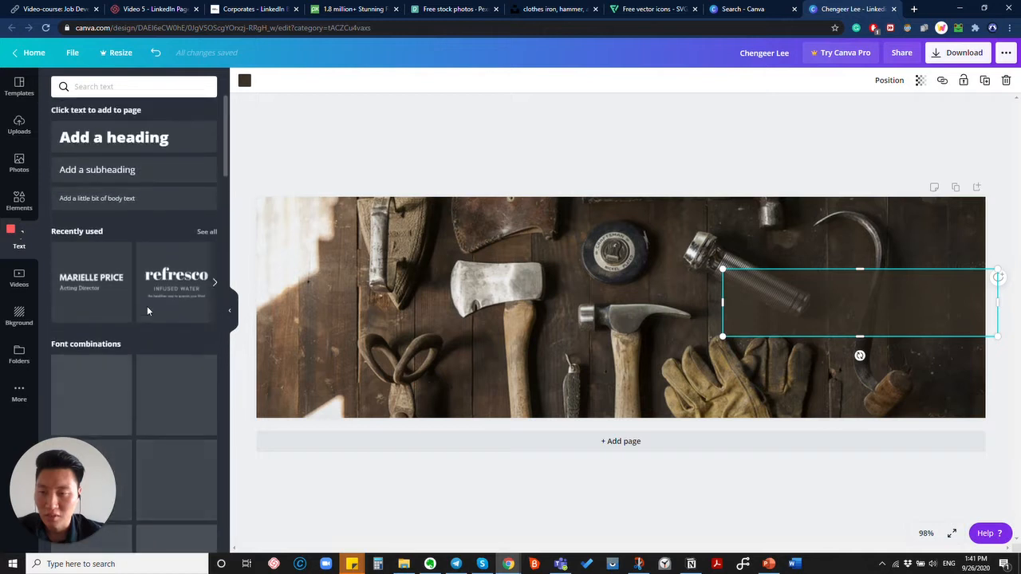
Add the MARIELLE PRICE text template, replace its heading with the owner's name, delete 'Acting Director'.
left_click(101, 294)
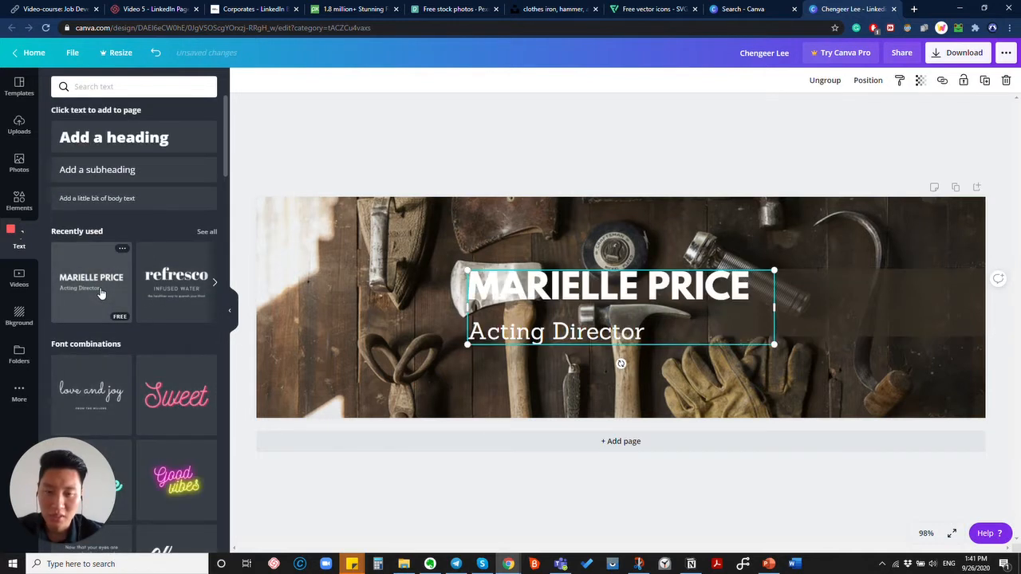
double_click(534, 296)
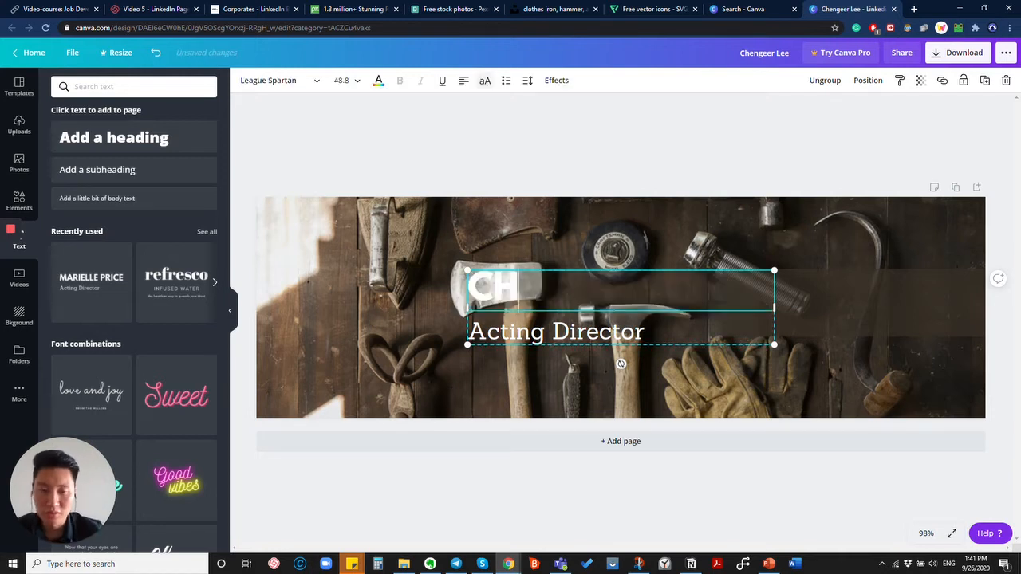
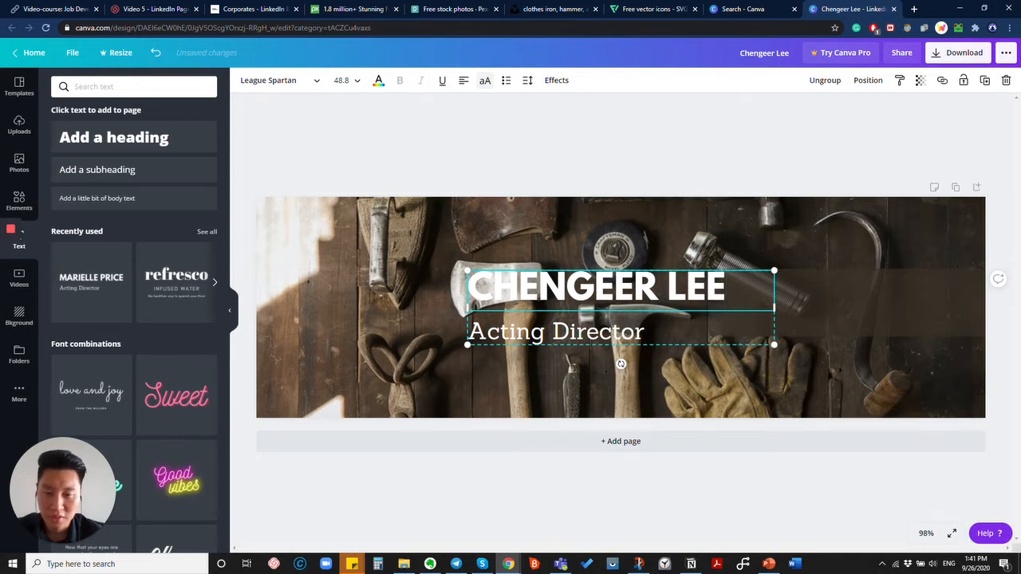
left_click_drag(470, 272, 485, 276)
left_click(580, 336)
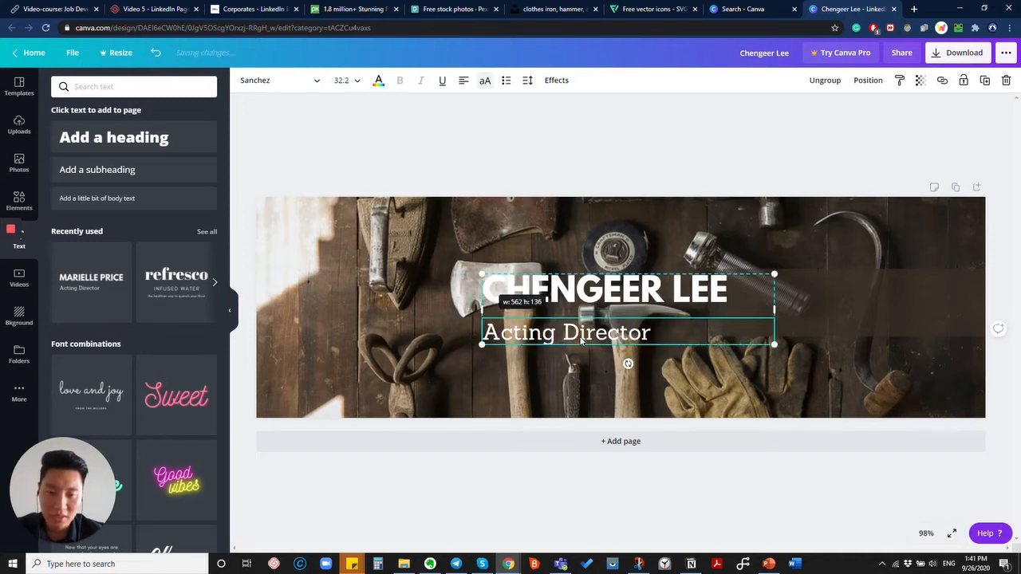
left_click(627, 333)
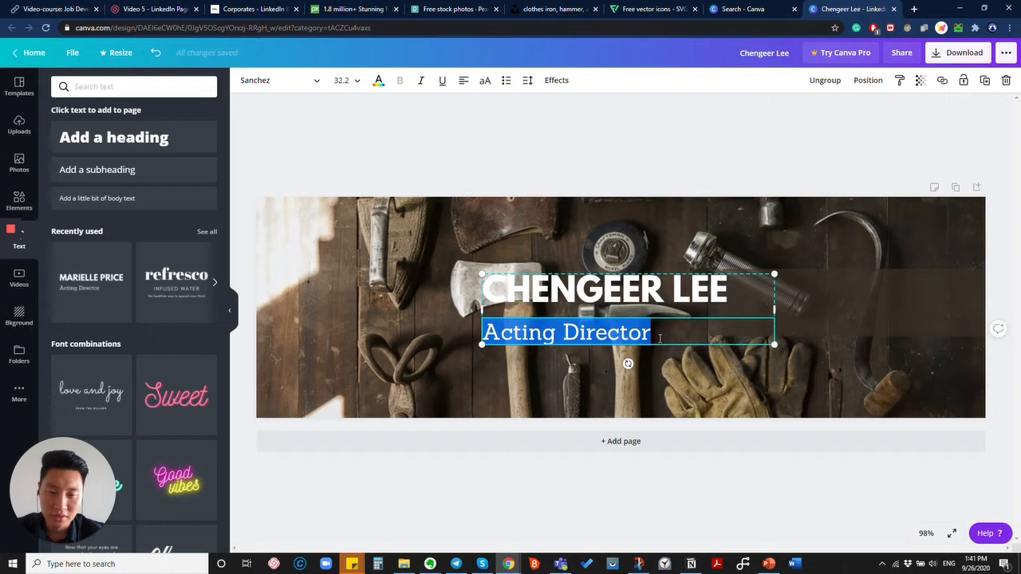
key("BackSpace")
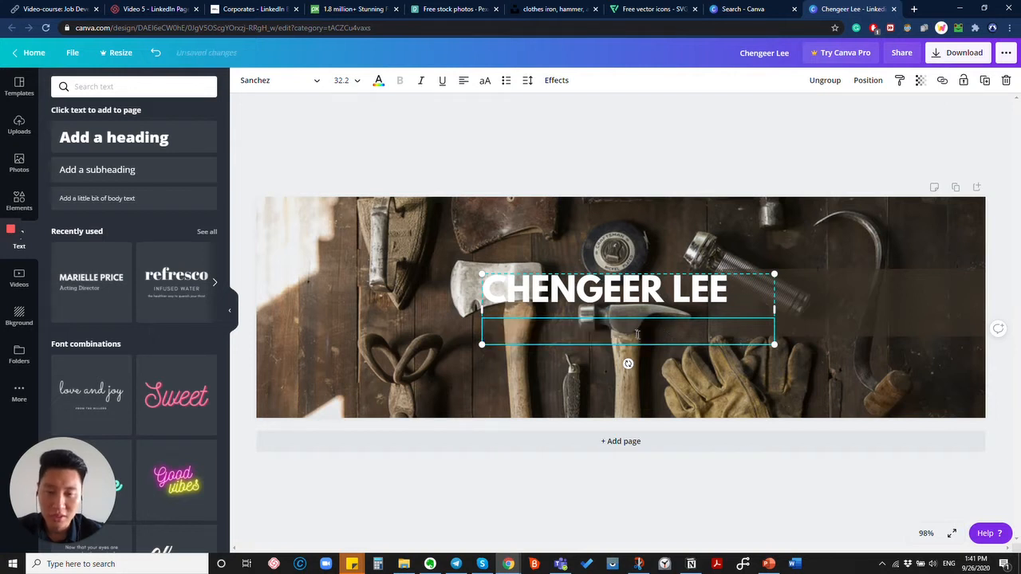
Move the name heading to the photo's right side and extend the dark box leftwards.
left_click(660, 377)
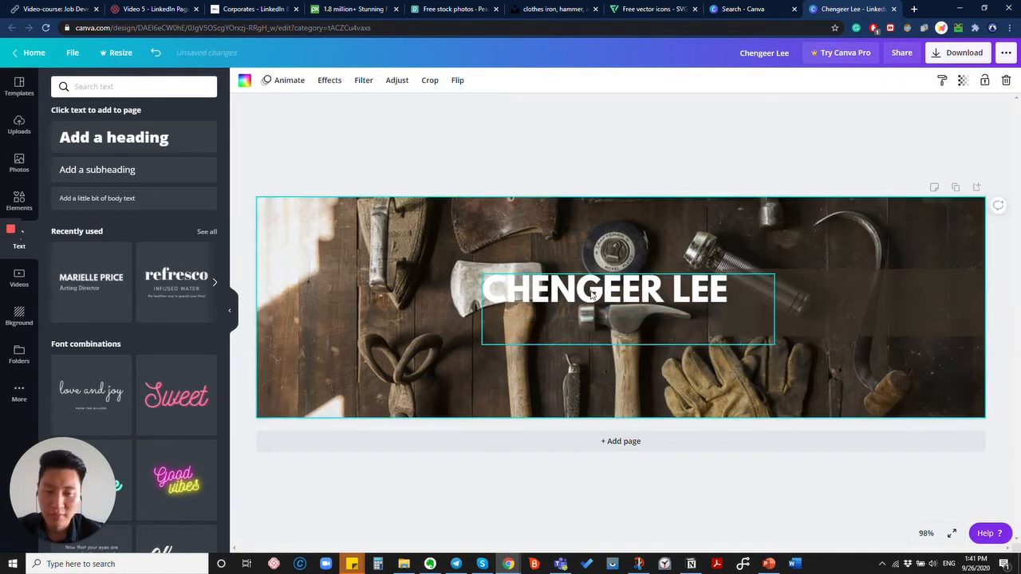
left_click_drag(592, 293, 833, 293)
left_click(736, 337)
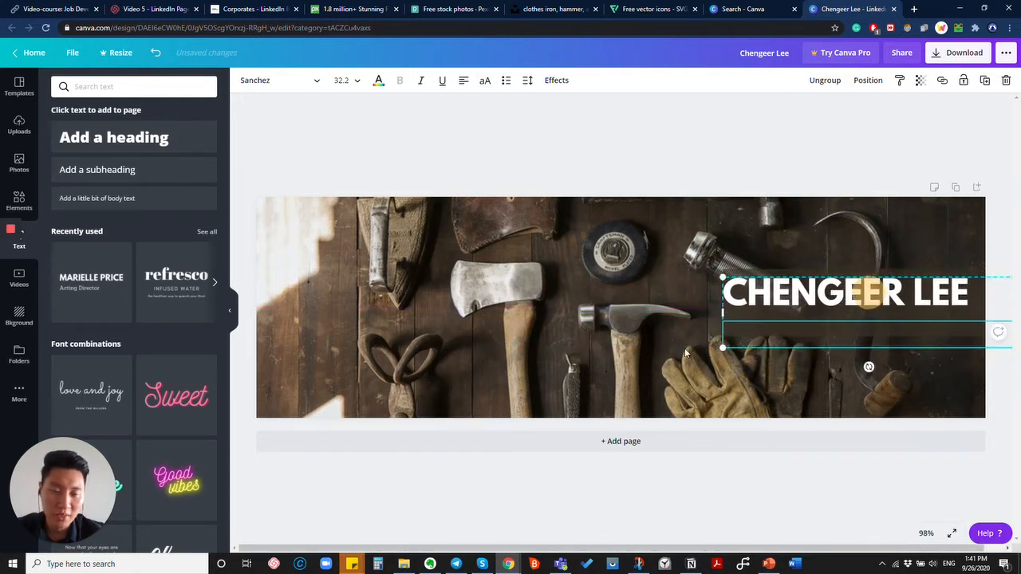
left_click(686, 351)
left_click(734, 331)
left_click(736, 276)
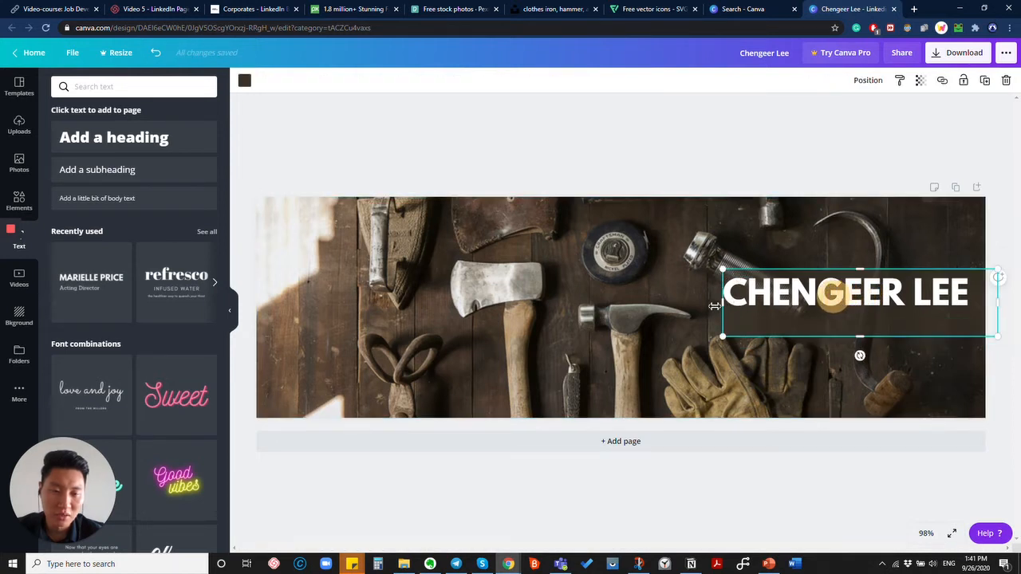
left_click_drag(723, 304, 704, 308)
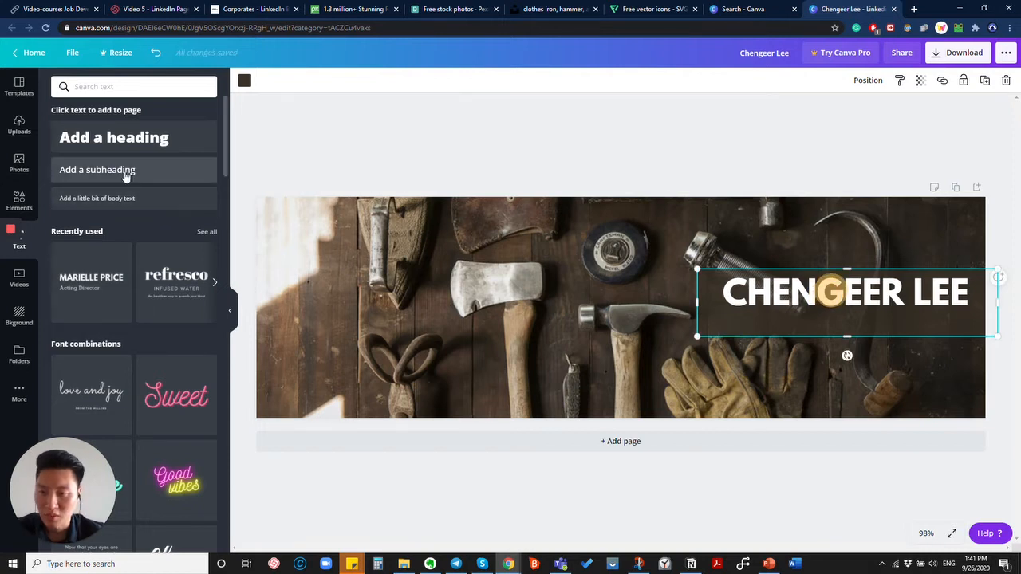
Add a Glacial Indifference subheading reading 'Construction | Building | Architectural Di…'.
left_click(151, 169)
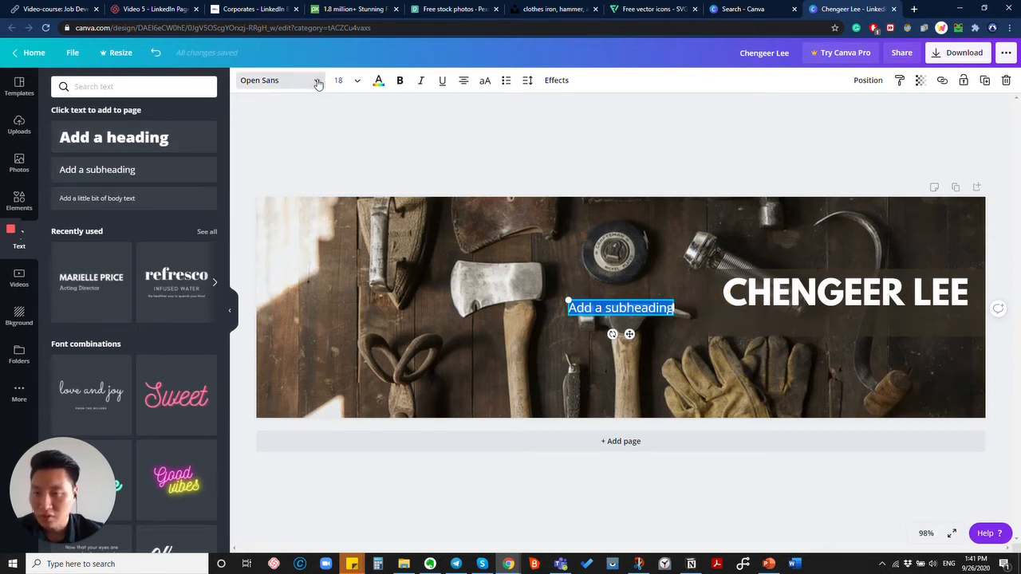
left_click(317, 85)
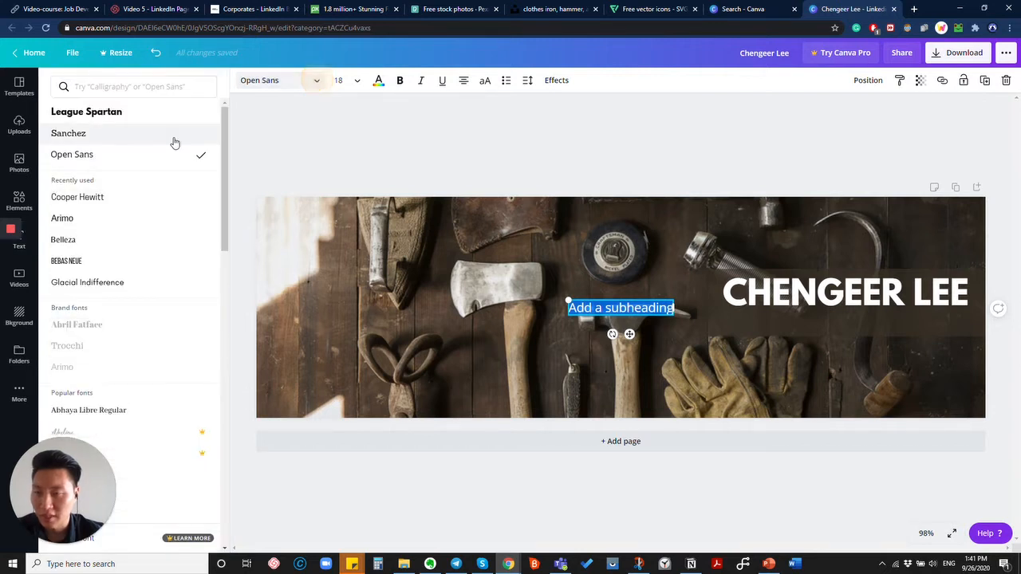
left_click(103, 284)
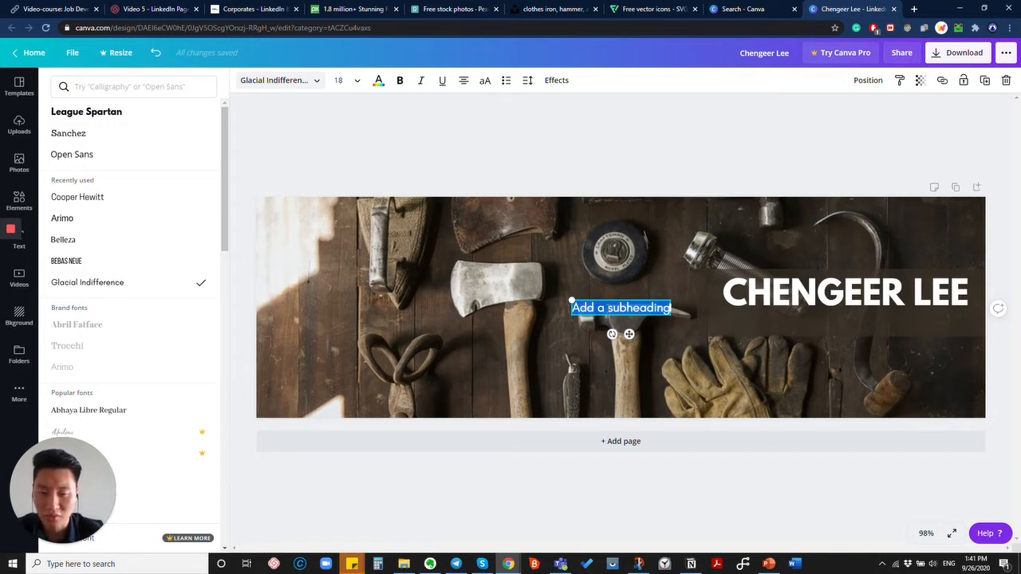
type("Con")
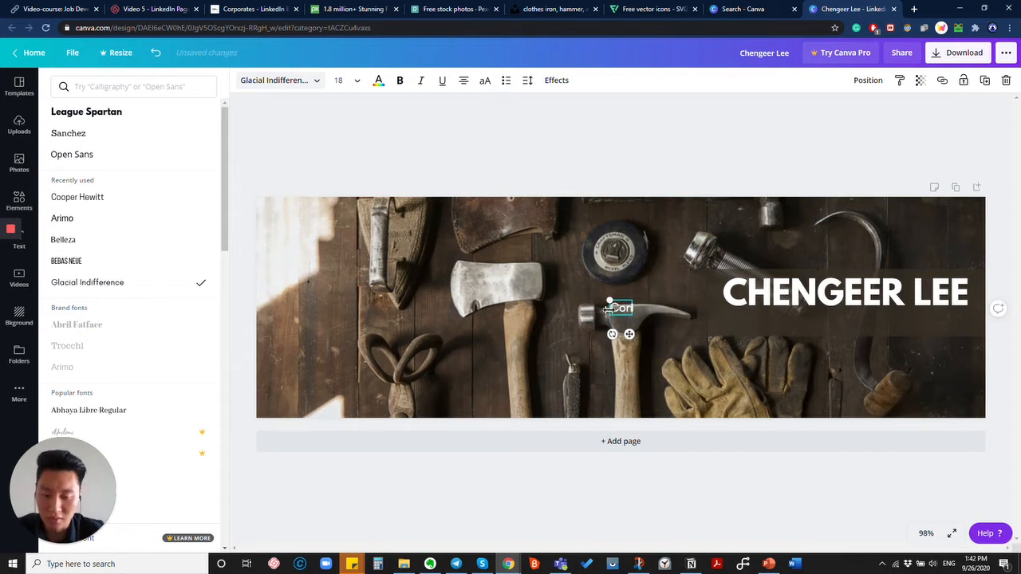
type("struction")
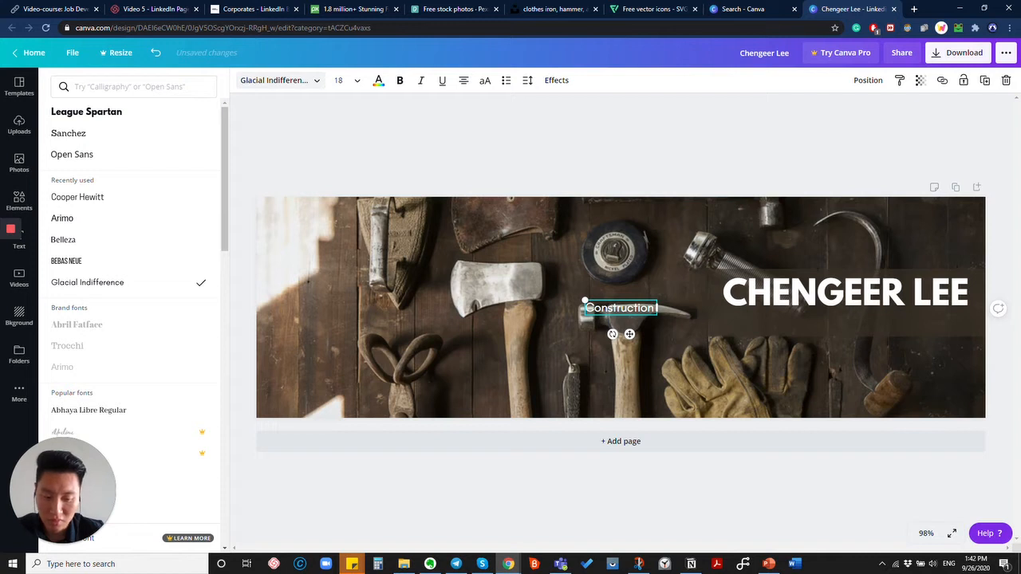
type(" |")
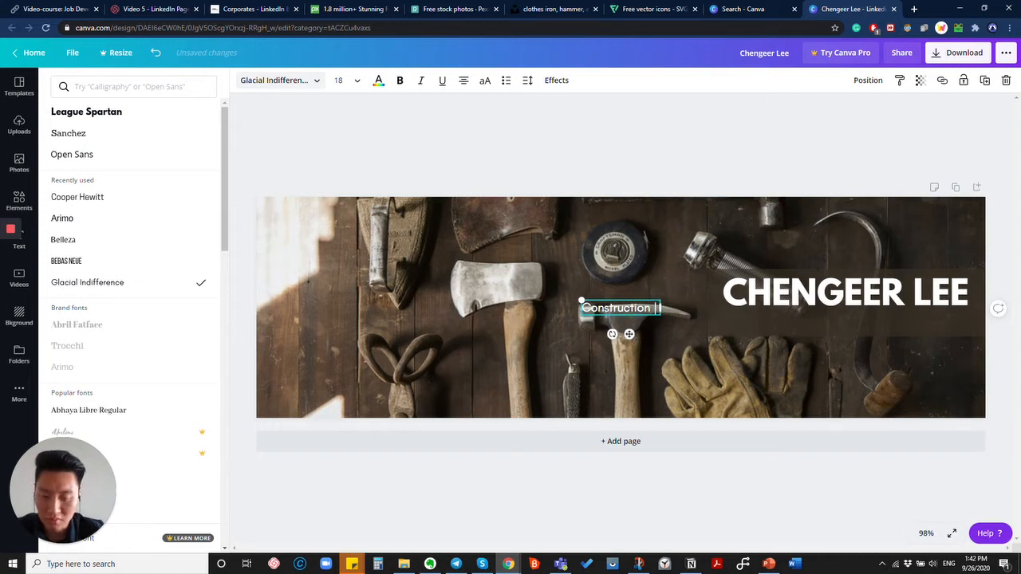
type(" Building |")
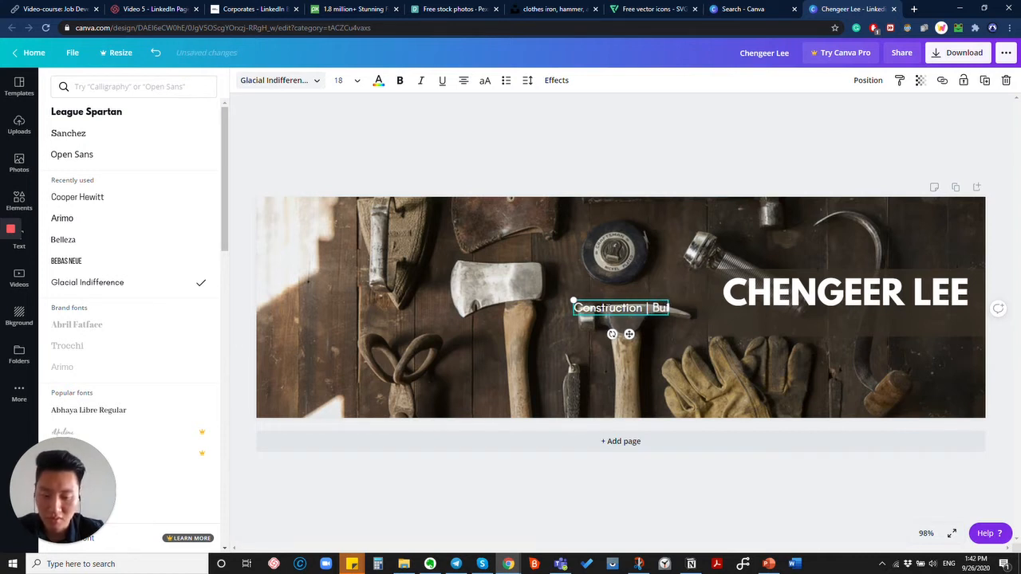
type(" Archite")
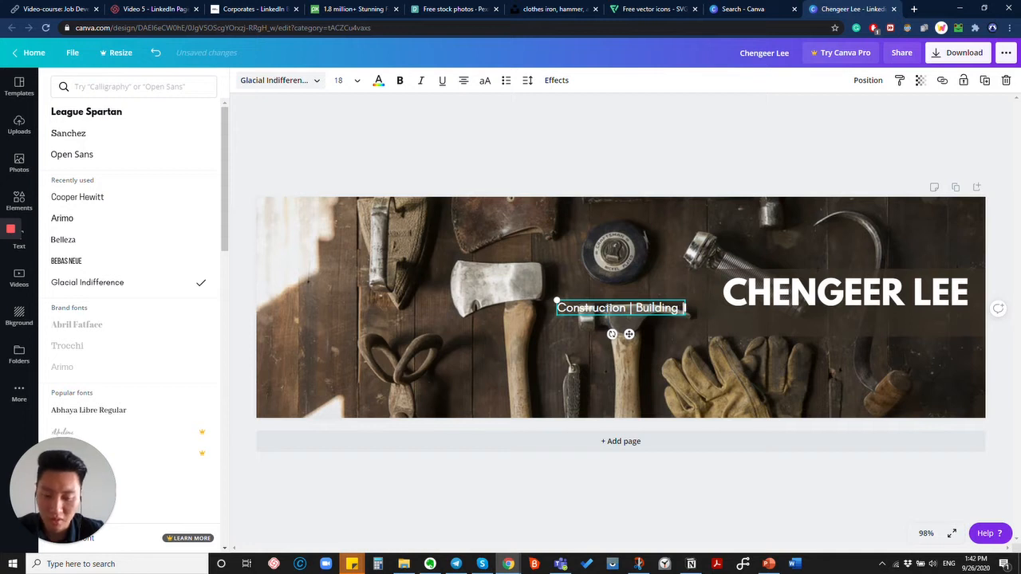
type("ctural")
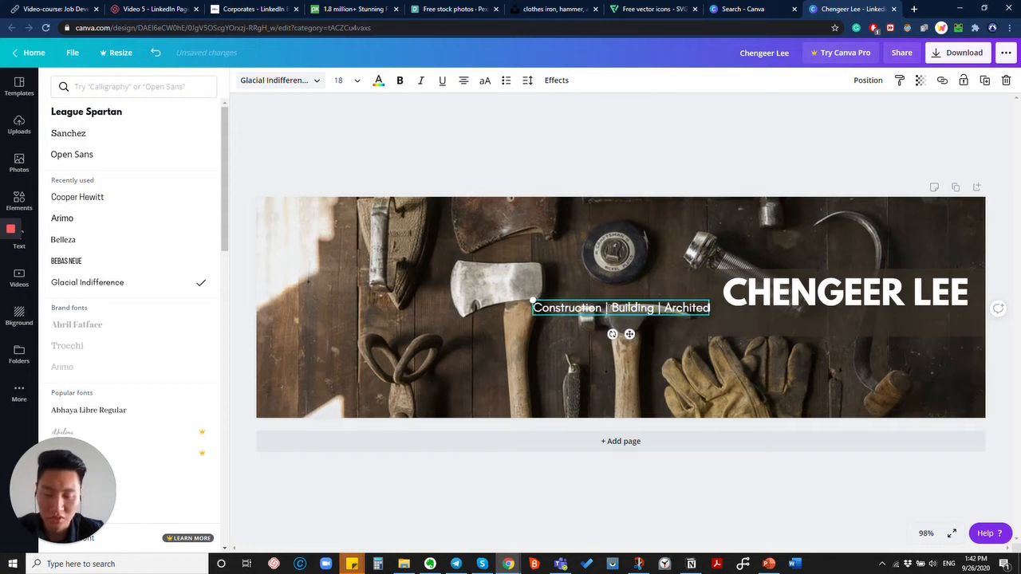
type(" Di")
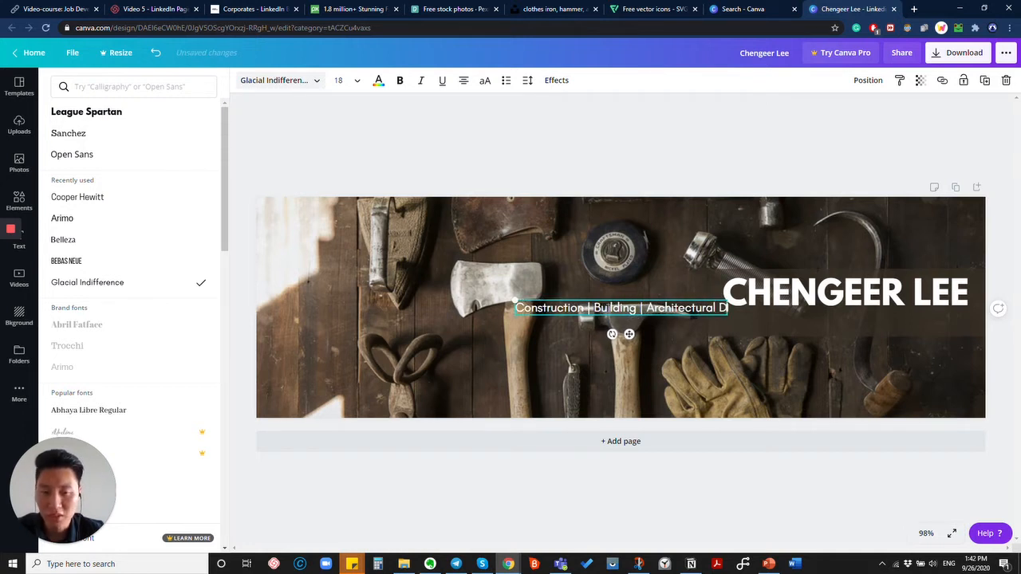
Change the subheading's last word from 'Architectural' to 'Design', giving 'Construction | Building | Design'.
key("BackSpace")
key("BackSpace")
key("BackSpace")
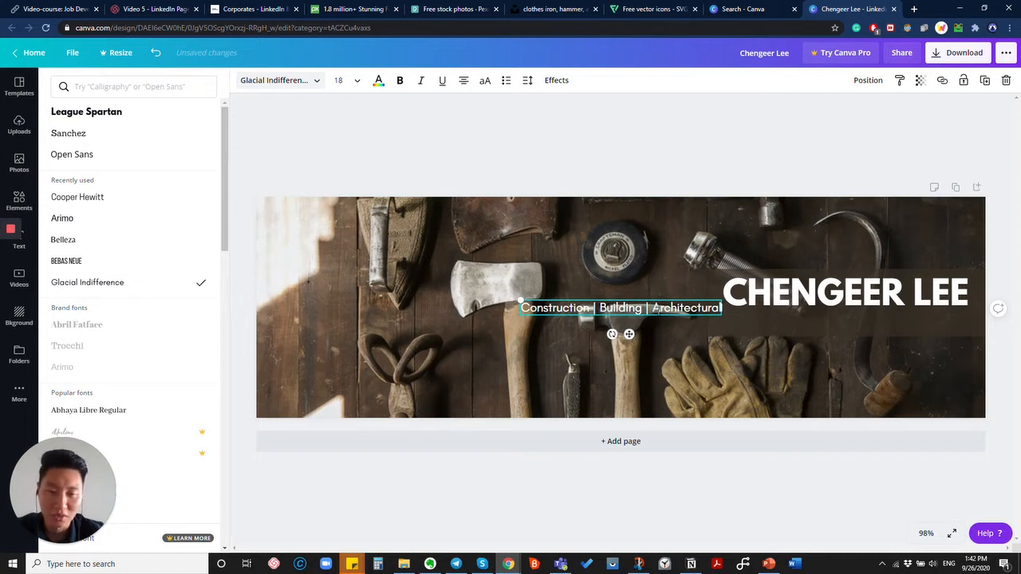
left_click_drag(654, 310, 732, 315)
key("BackSpace")
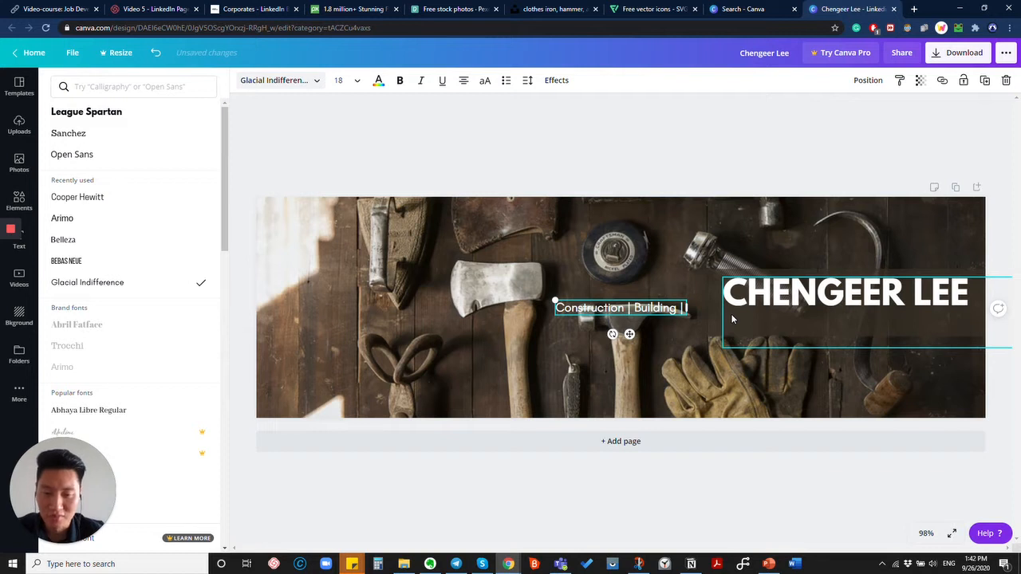
type("Ar")
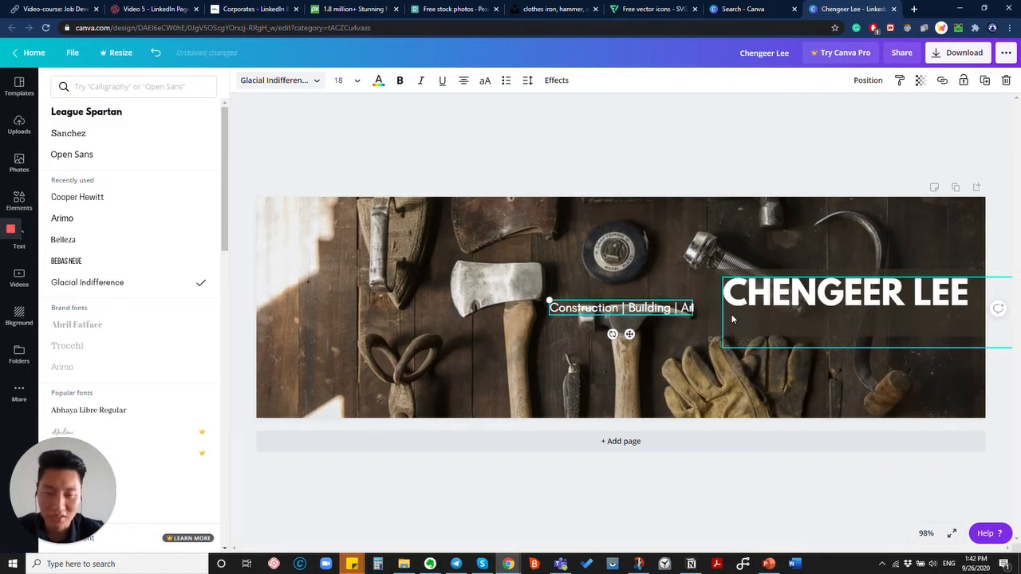
key("BackSpace")
key("BackSpace")
type("Add")
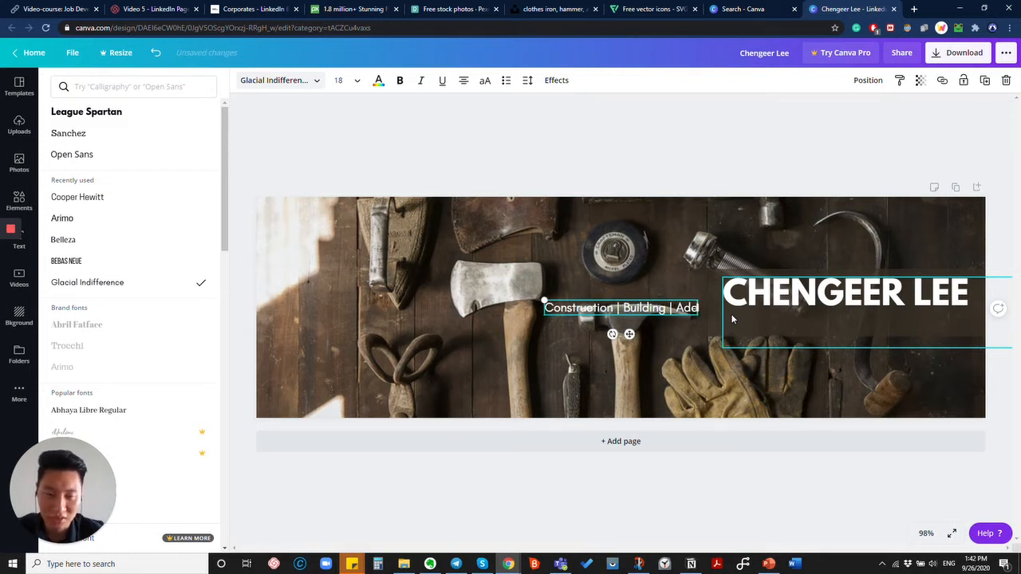
key("BackSpace")
key("BackSpace")
key("BackSpace")
type("Des")
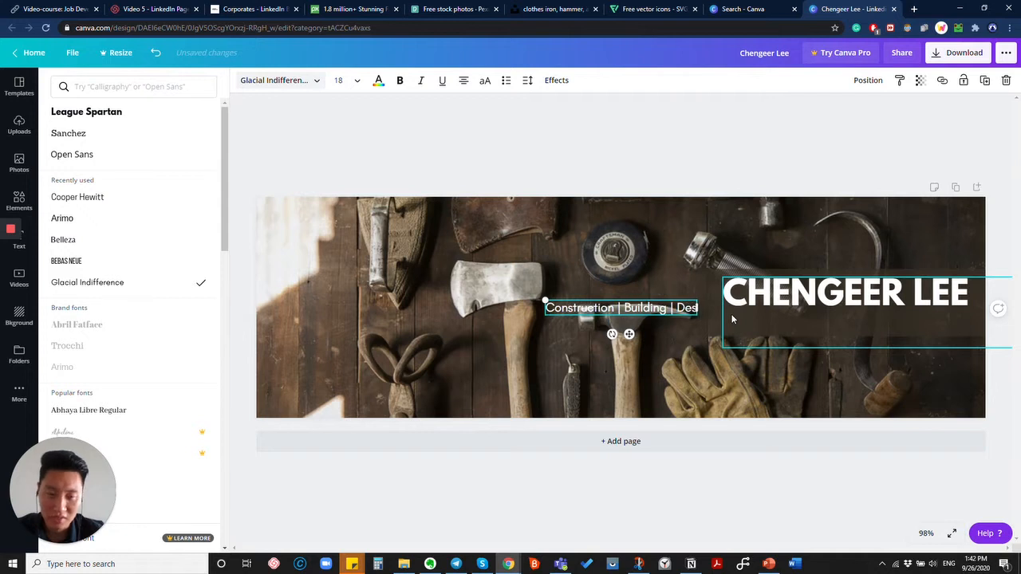
type("ign")
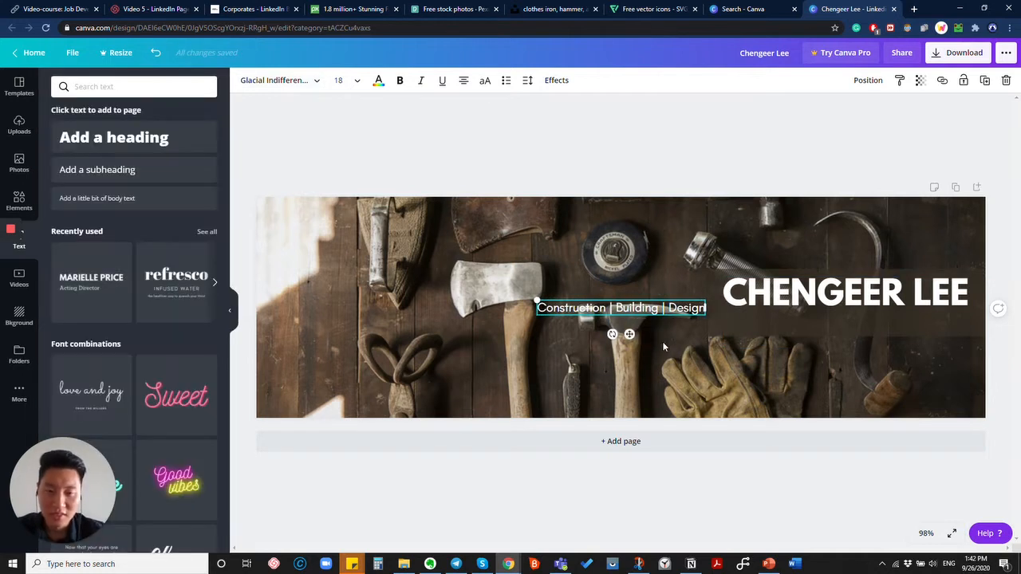
left_click(679, 323)
left_click_drag(640, 310, 902, 320)
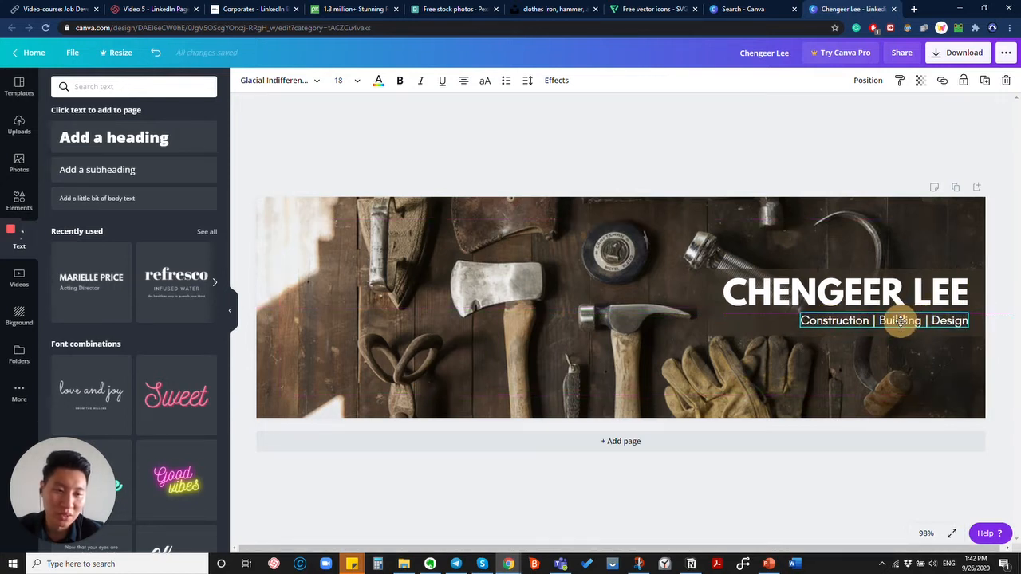
left_click_drag(901, 321, 900, 321)
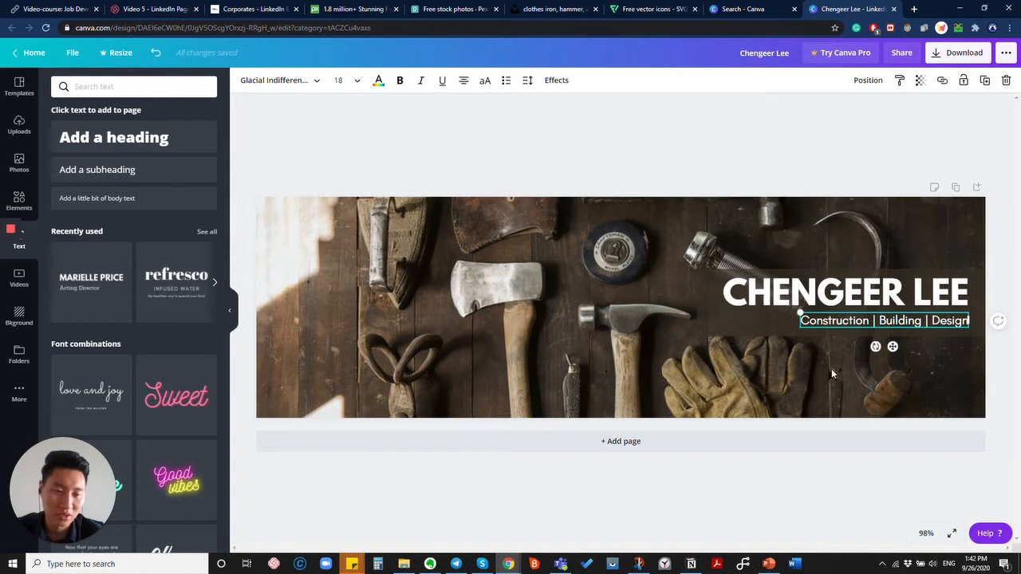
left_click(845, 388)
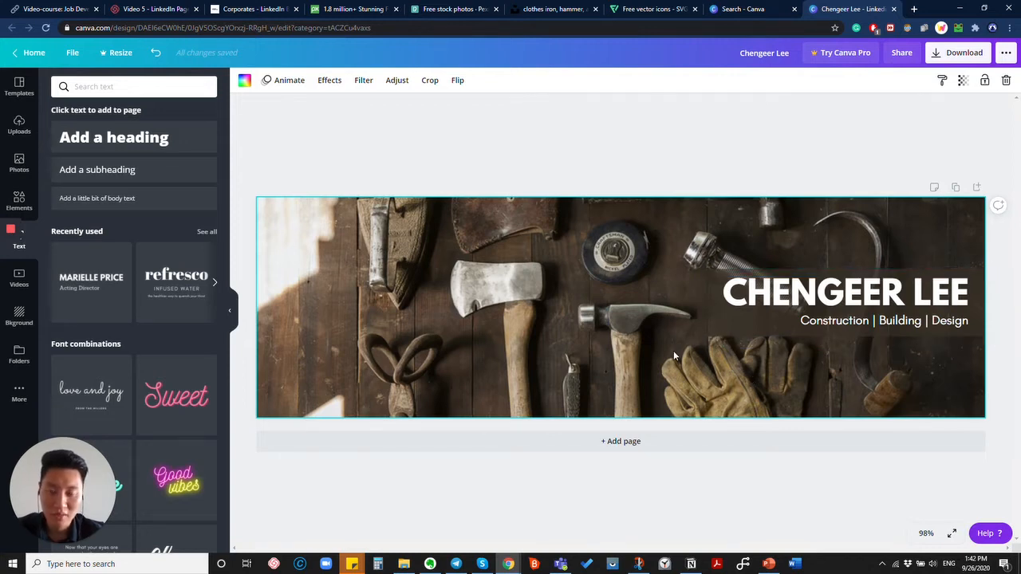
Discard a stray blank page, duplicate the banner as page 2, and return to Unsplash.
left_click(618, 442)
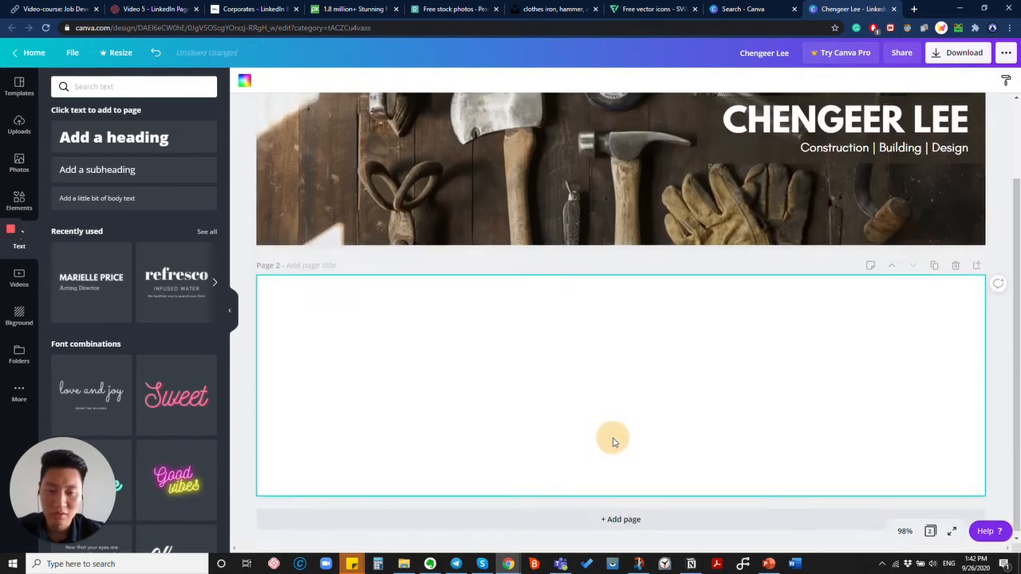
left_click(955, 262)
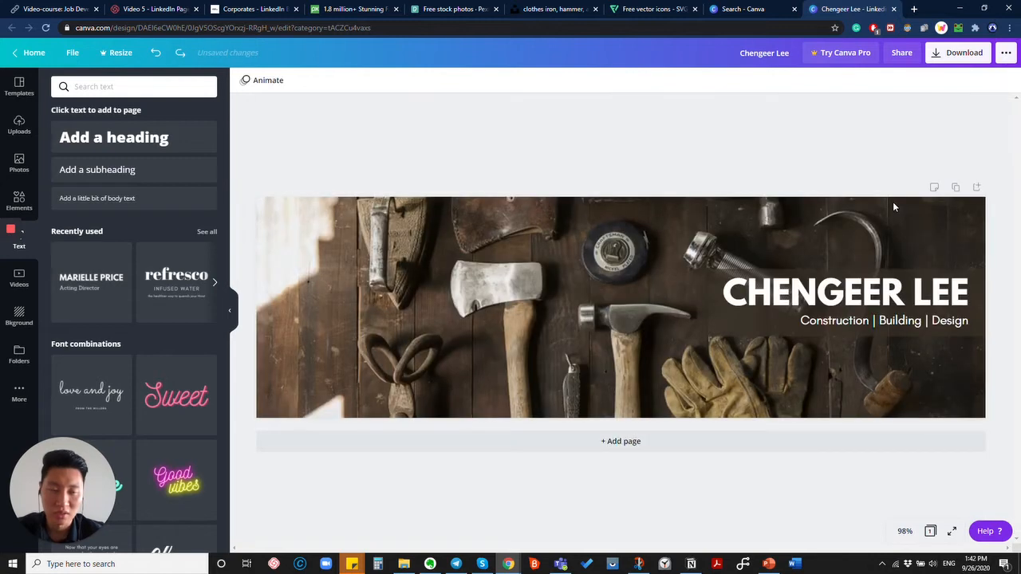
left_click(955, 188)
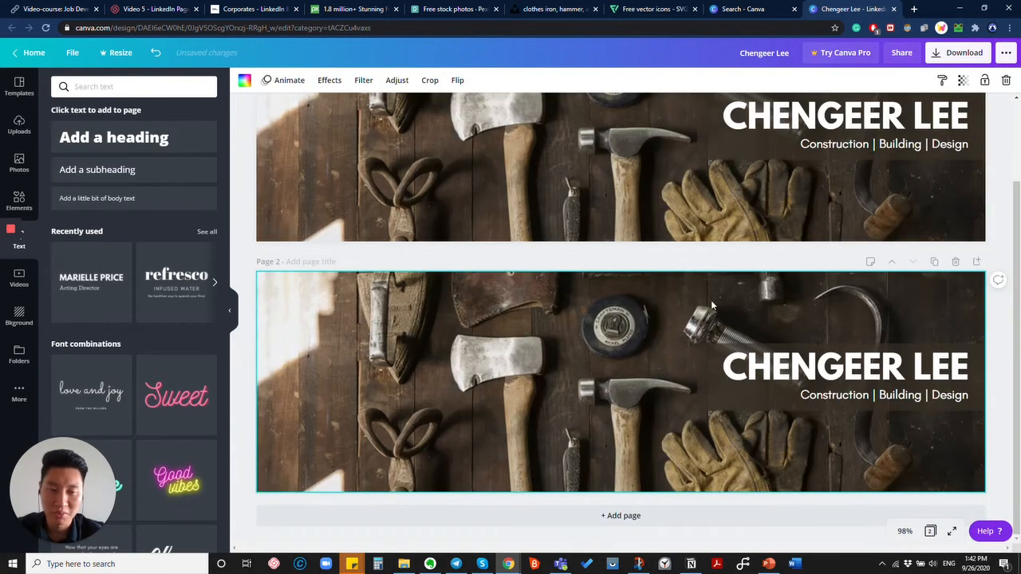
left_click(558, 9)
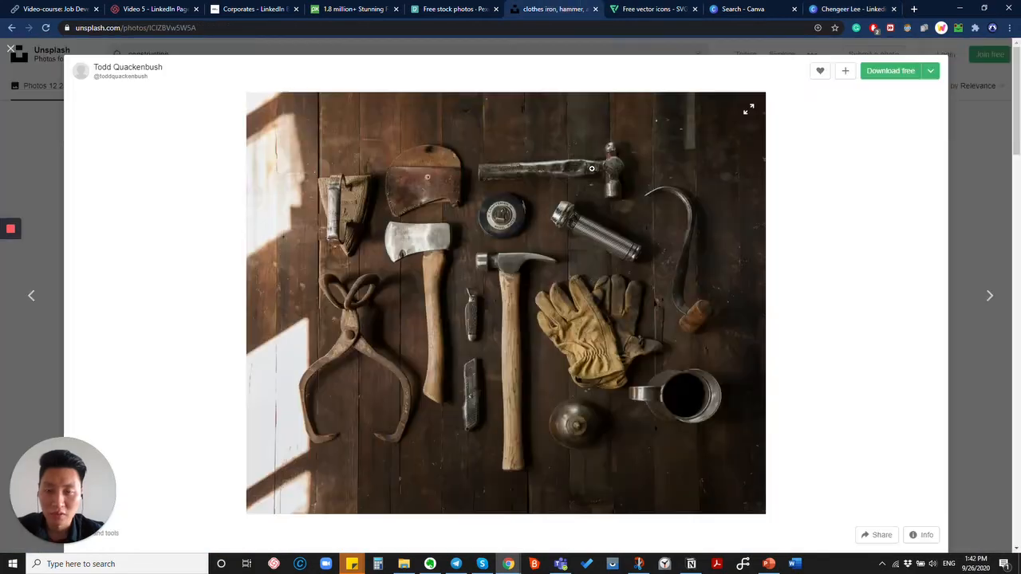
Copy Unsplash's black-and-white construction-site photo and paste it onto Canva's page 2.
key("Escape")
scroll(443, 380, "down", 5)
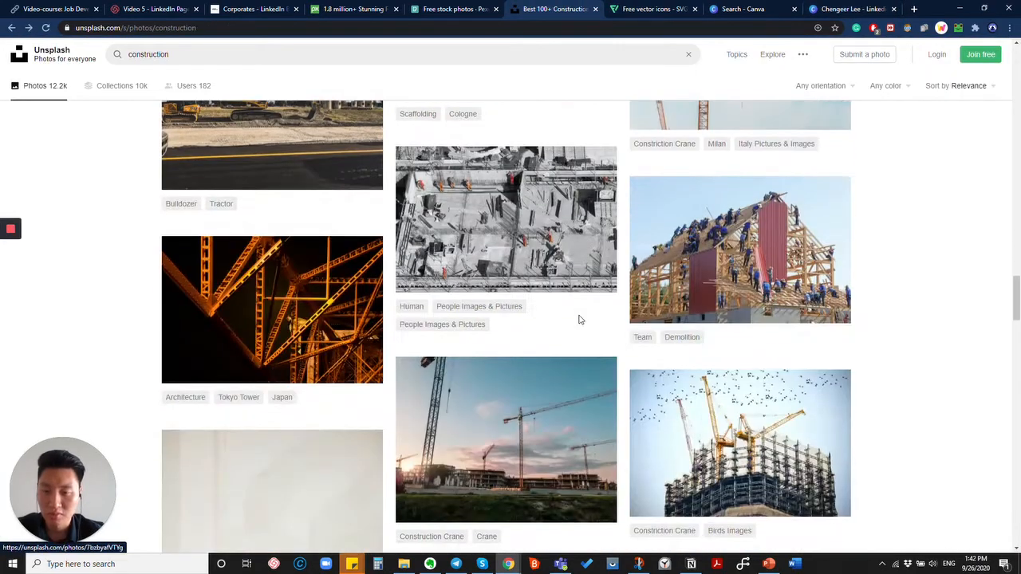
scroll(444, 379, "down", 3)
scroll(470, 272, "up", 3)
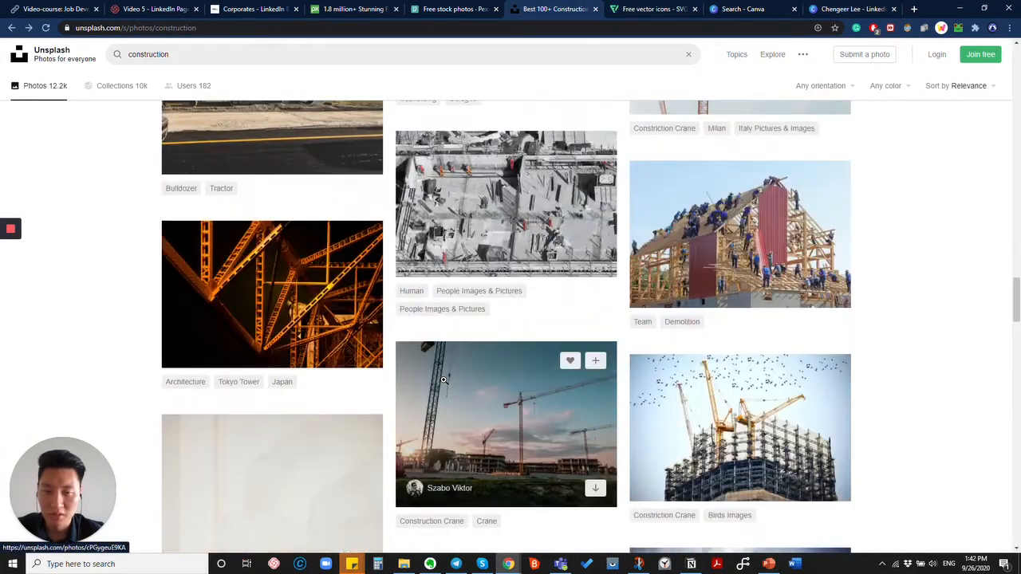
left_click(470, 272)
right_click(462, 258)
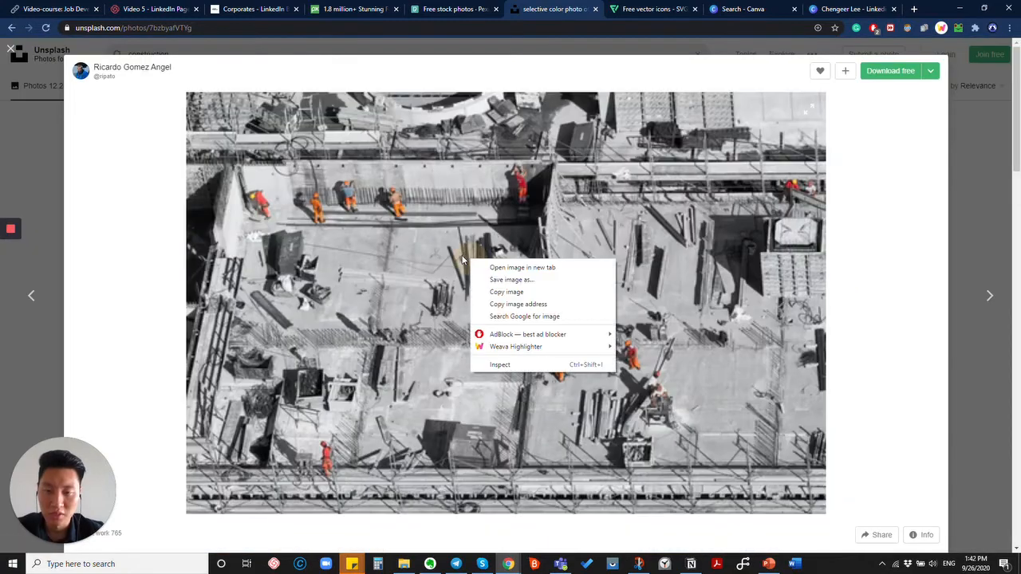
left_click(506, 292)
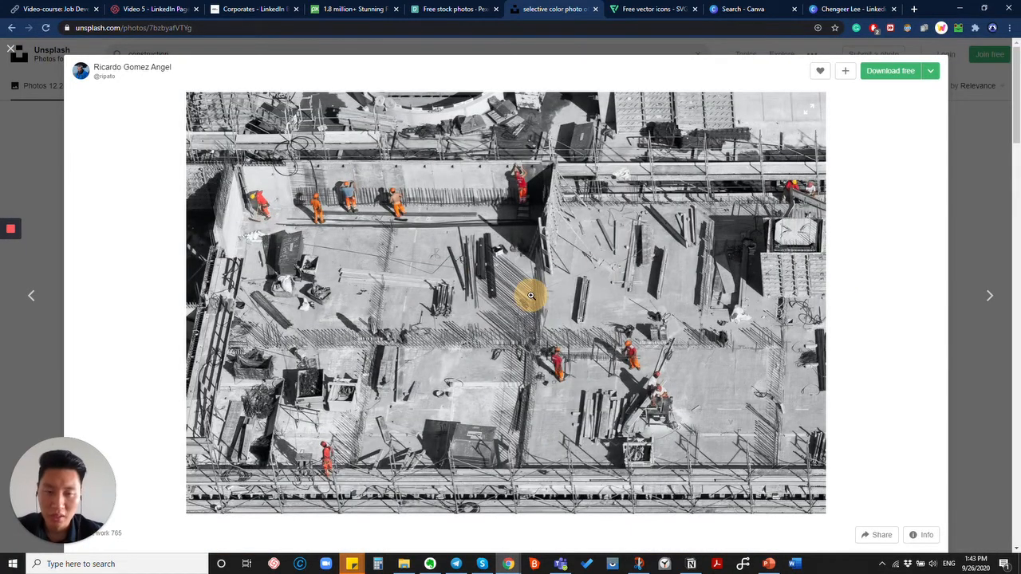
left_click(822, 9)
left_click(574, 367)
key("ctrl+v")
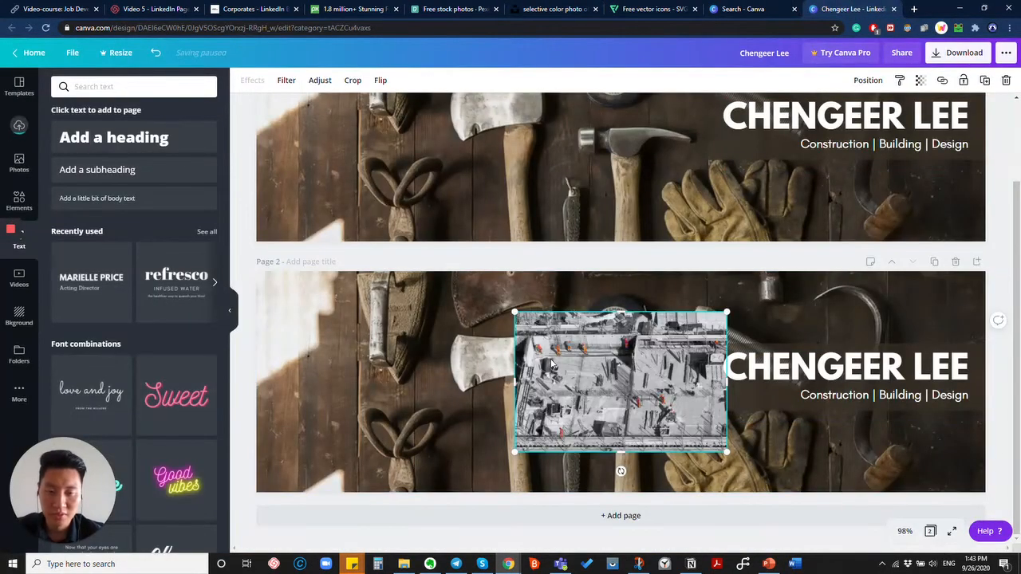
Make the construction photo page 2's background, shifted down to show the upper workers.
right_click(555, 328)
left_click(615, 543)
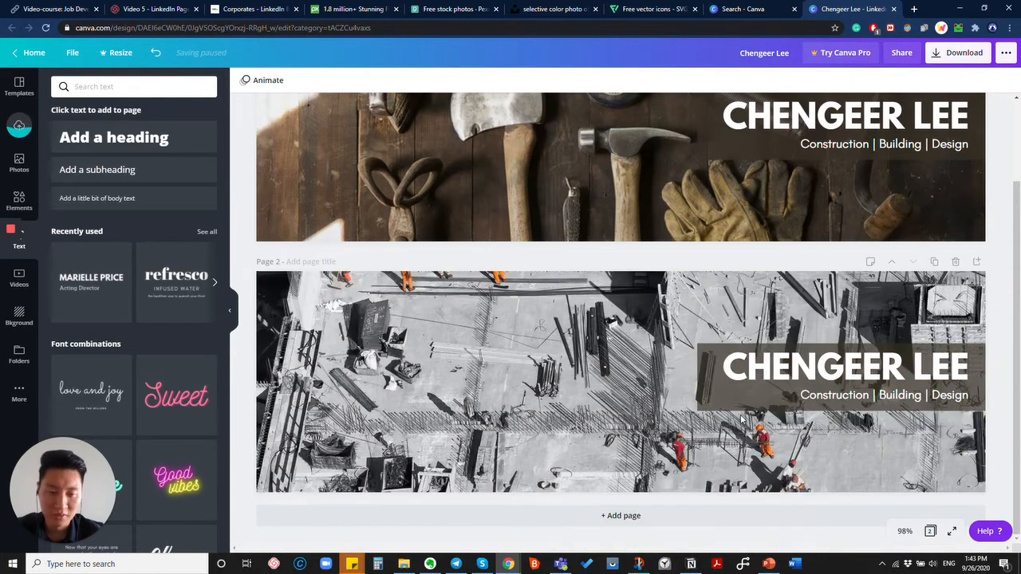
double_click(583, 383)
left_click_drag(583, 383, 598, 439)
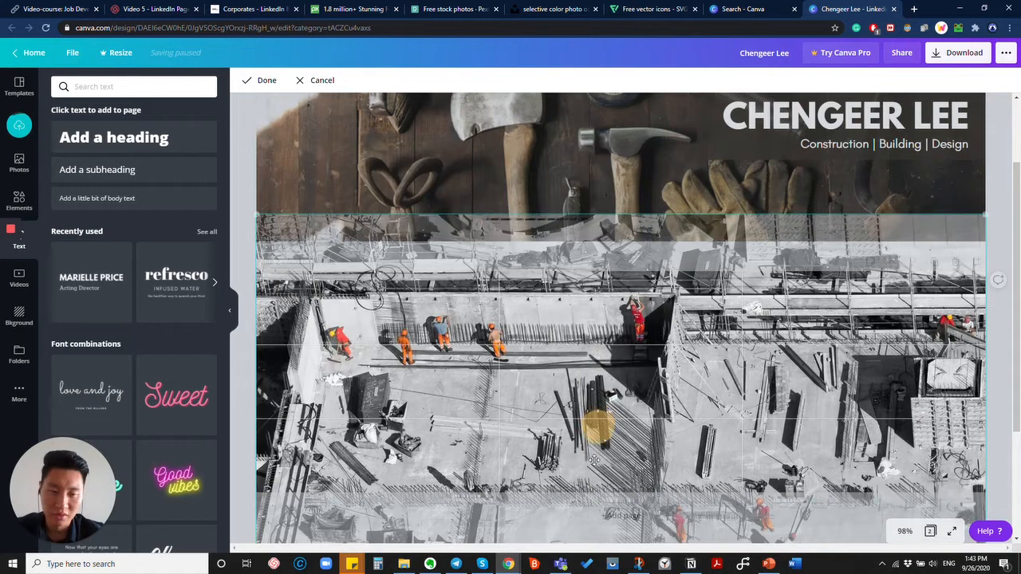
left_click(880, 403)
left_click(716, 405)
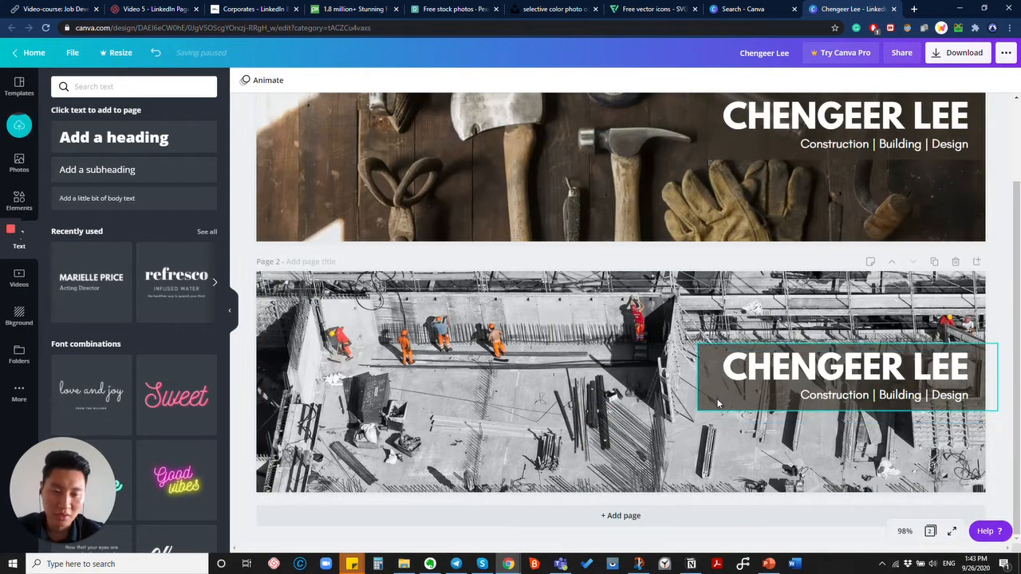
Recolour the box behind the name dark grey and nudge it slightly upward.
left_click(244, 83)
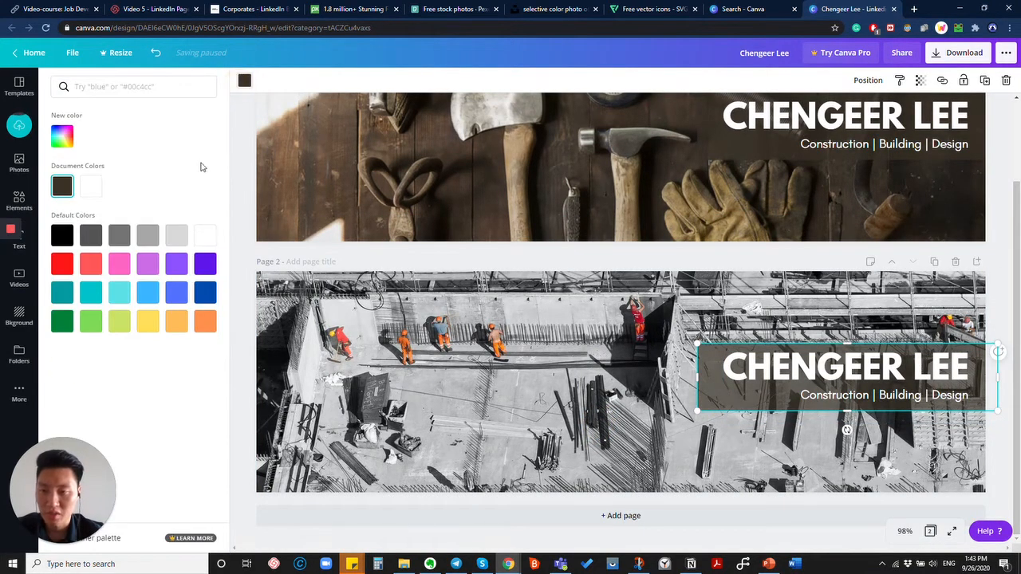
left_click(92, 241)
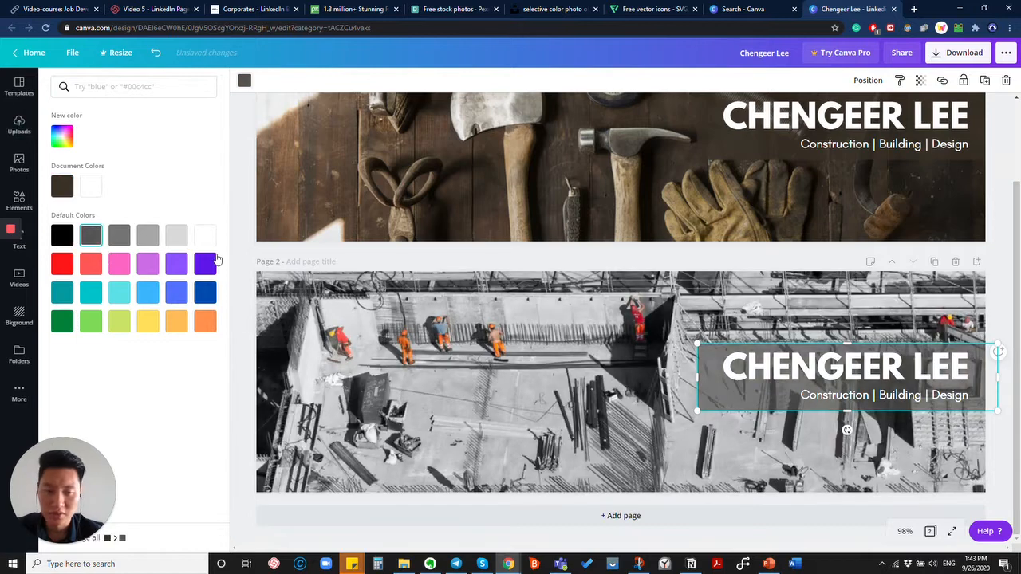
left_click(990, 307)
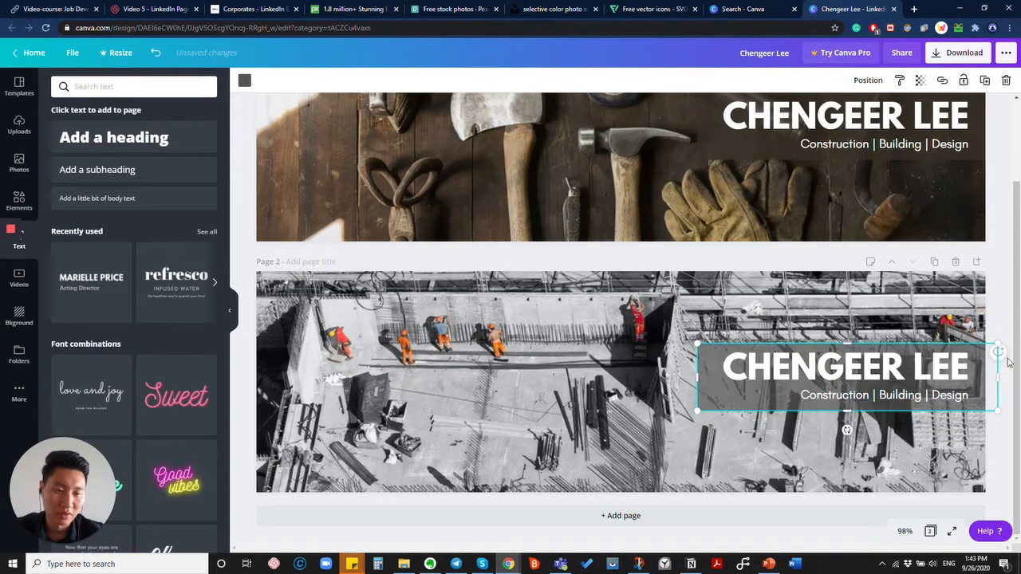
left_click(997, 321)
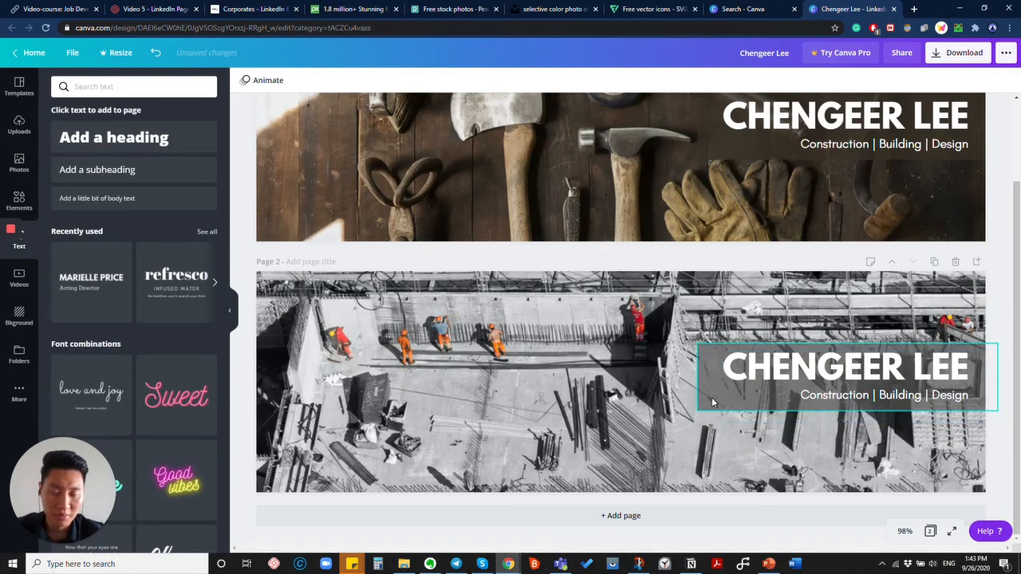
left_click_drag(710, 402, 711, 393)
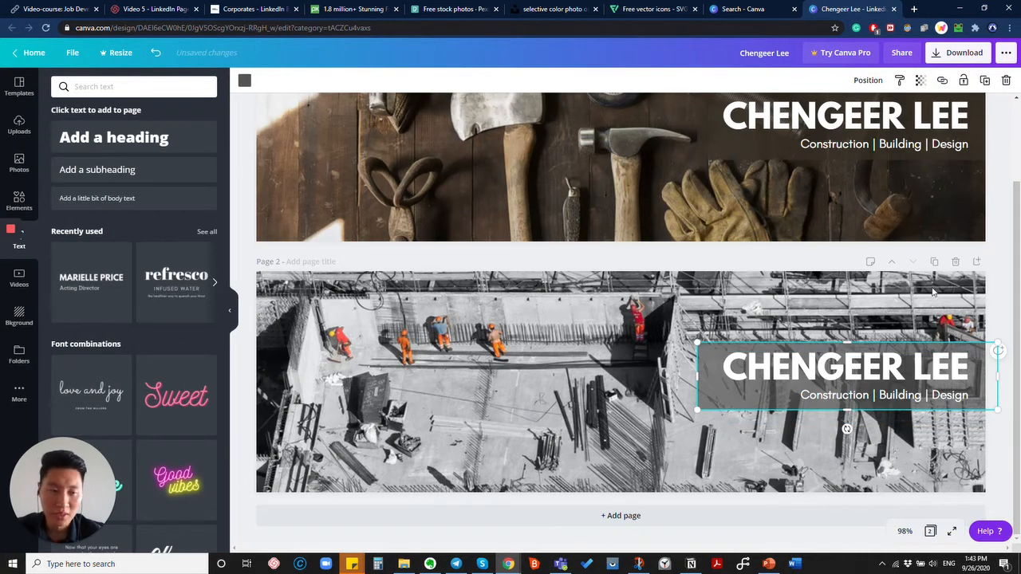
Duplicate page 2 as page 3, delete its name heading, and search 'calli' in a new tab.
left_click(935, 263)
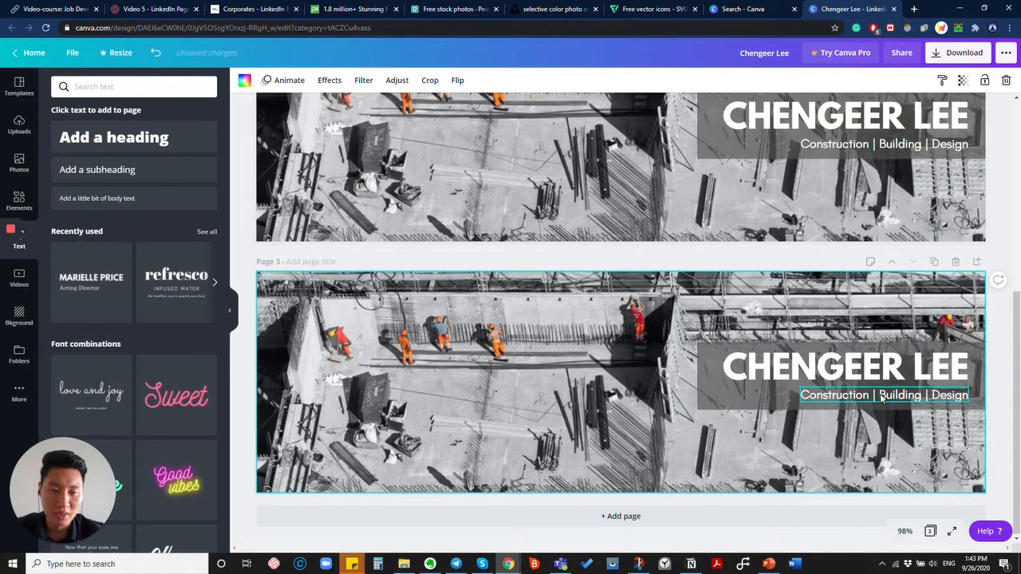
left_click(794, 375)
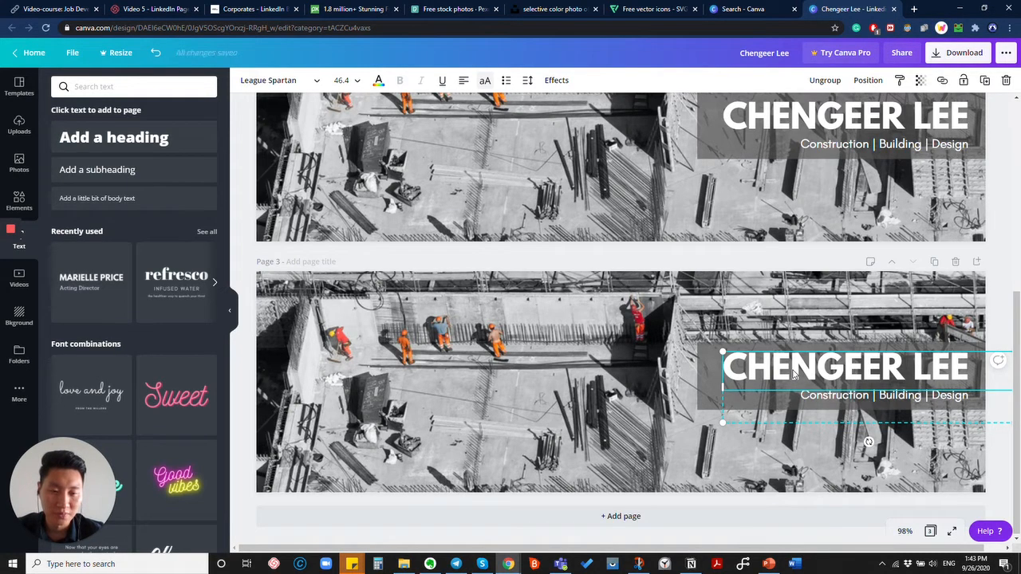
key("Delete")
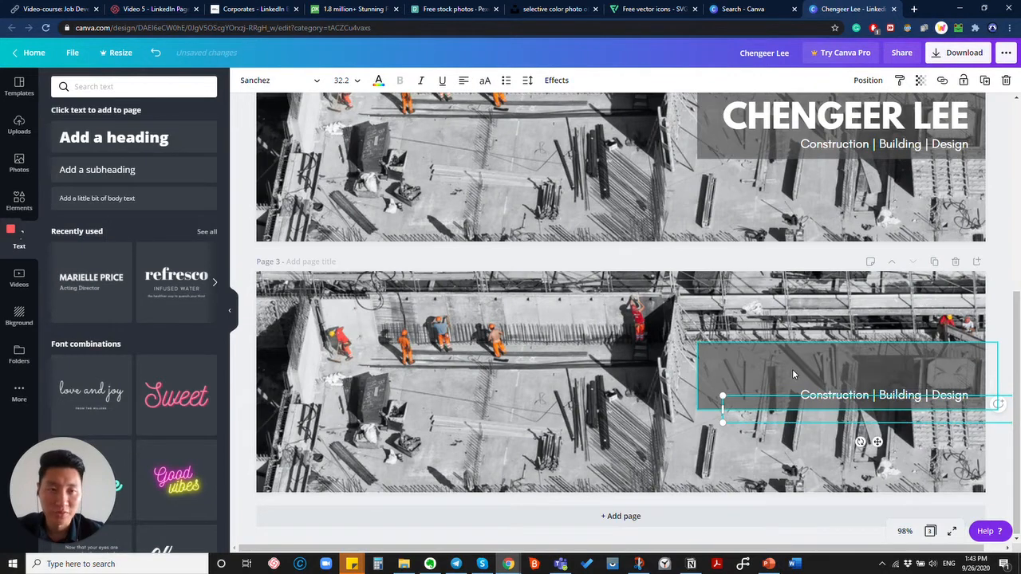
left_click(917, 9)
type("calligraphy-fonts/")
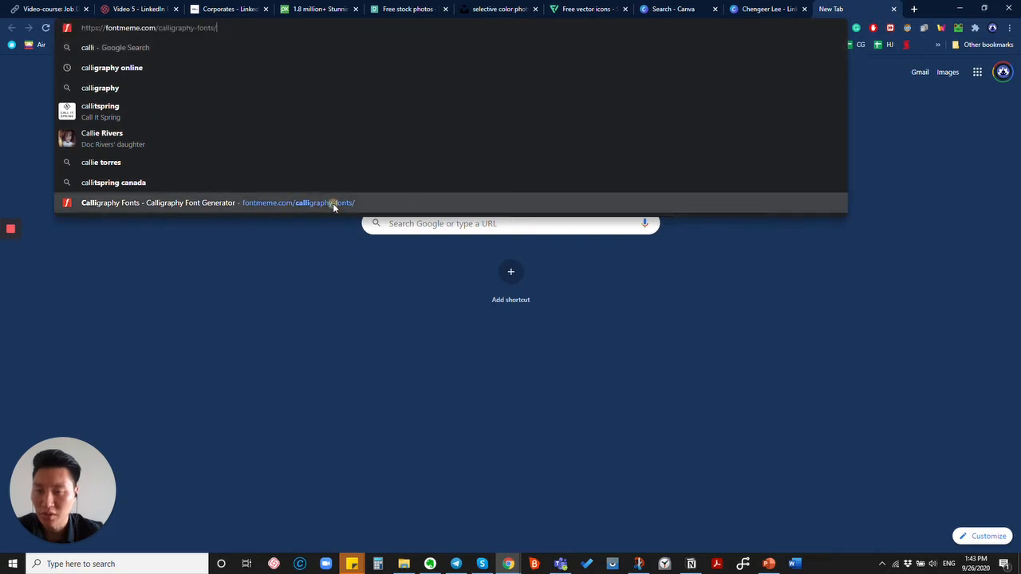
Open Font Meme's calligraphy fonts page and pick a script font from the list.
left_click(333, 202)
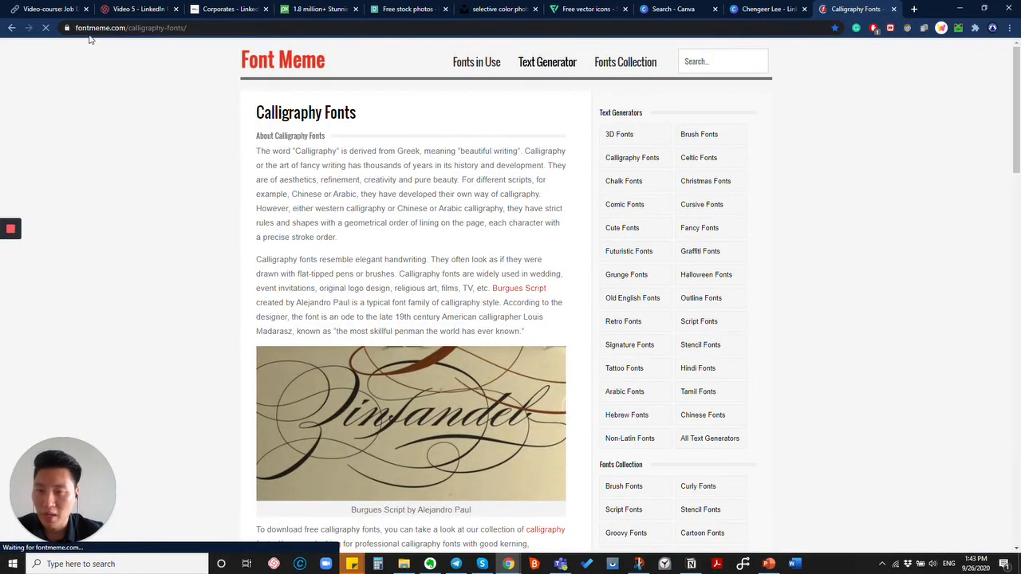
left_click(176, 28)
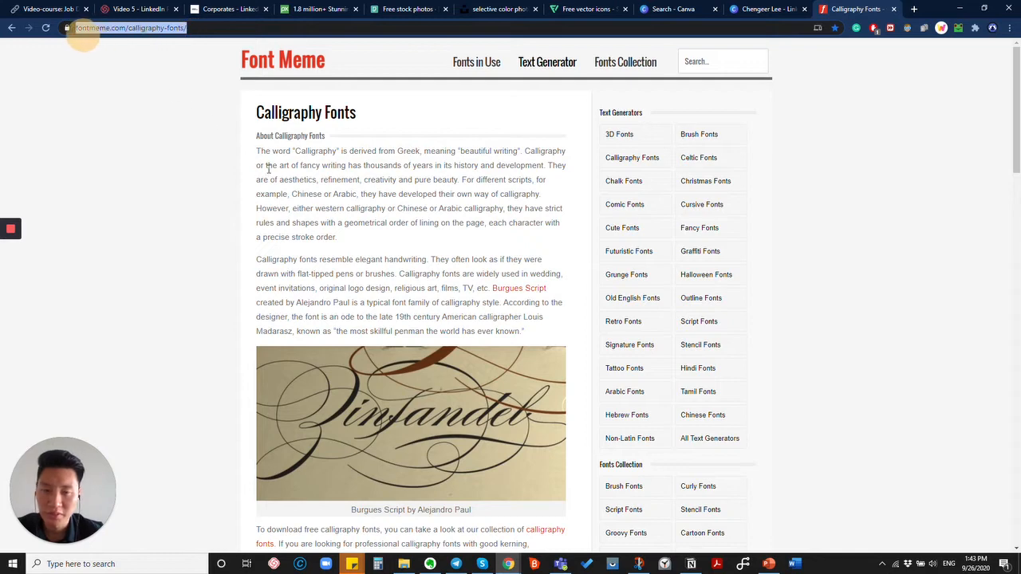
scroll(470, 355, "down", 10)
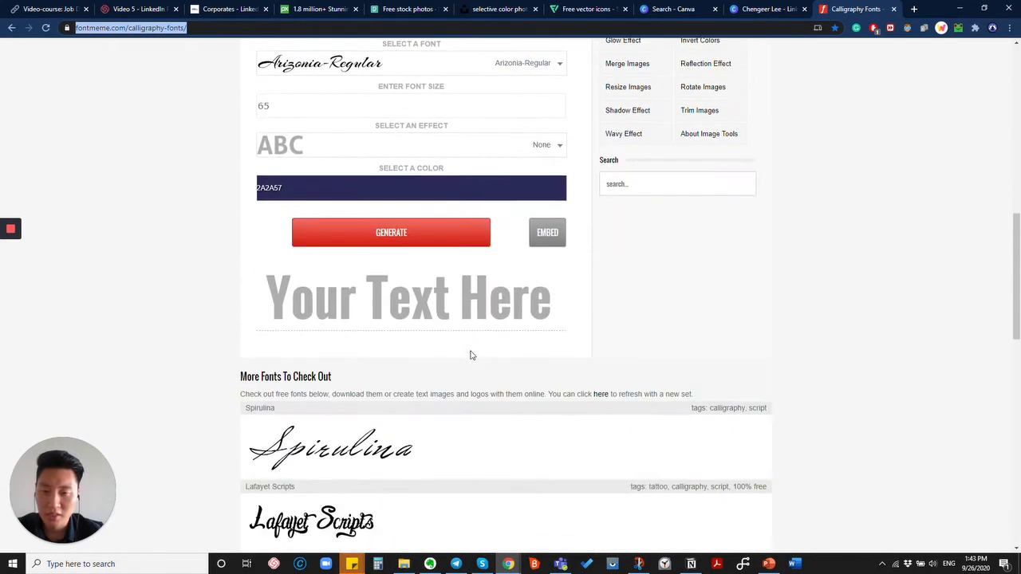
scroll(470, 355, "up", 1)
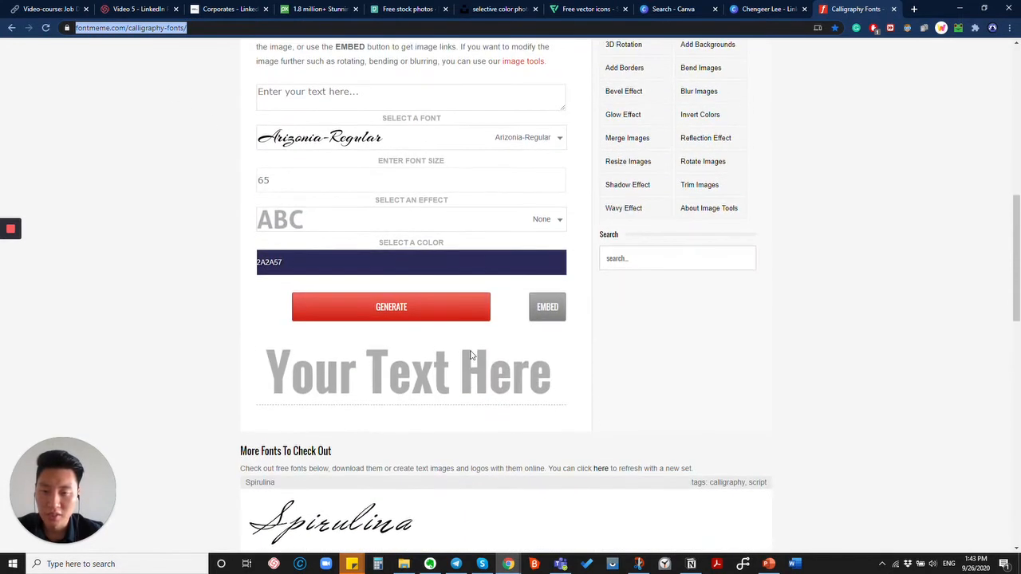
left_click(373, 136)
scroll(559, 110, "up", 2)
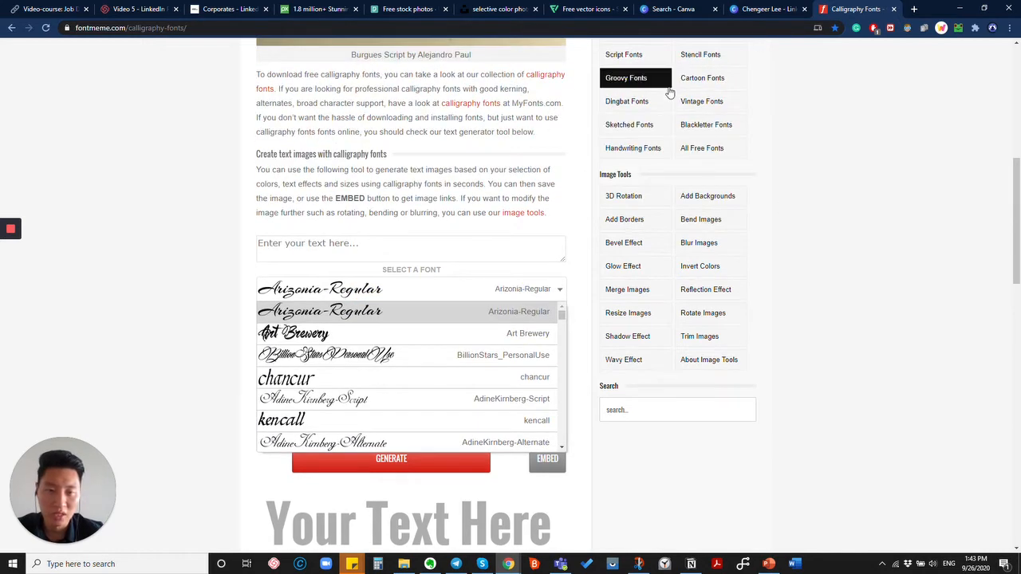
scroll(371, 365, "down", 5)
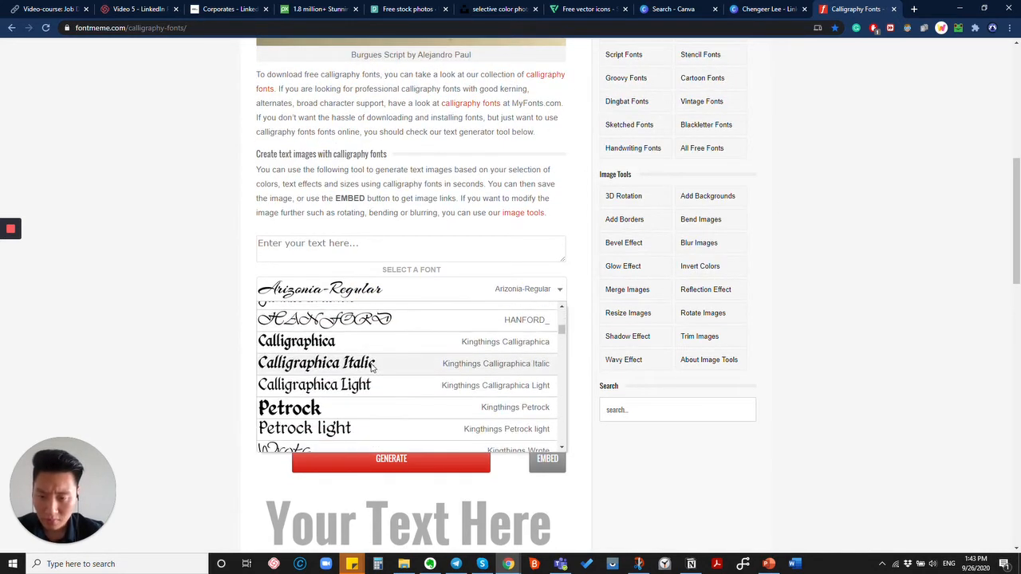
scroll(371, 364, "down", 10)
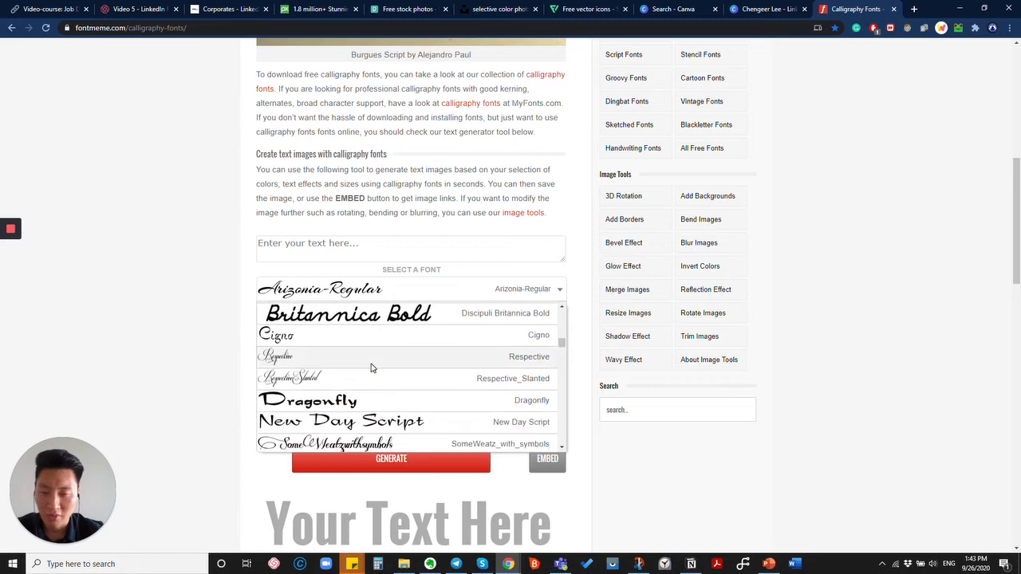
scroll(371, 367, "down", 10)
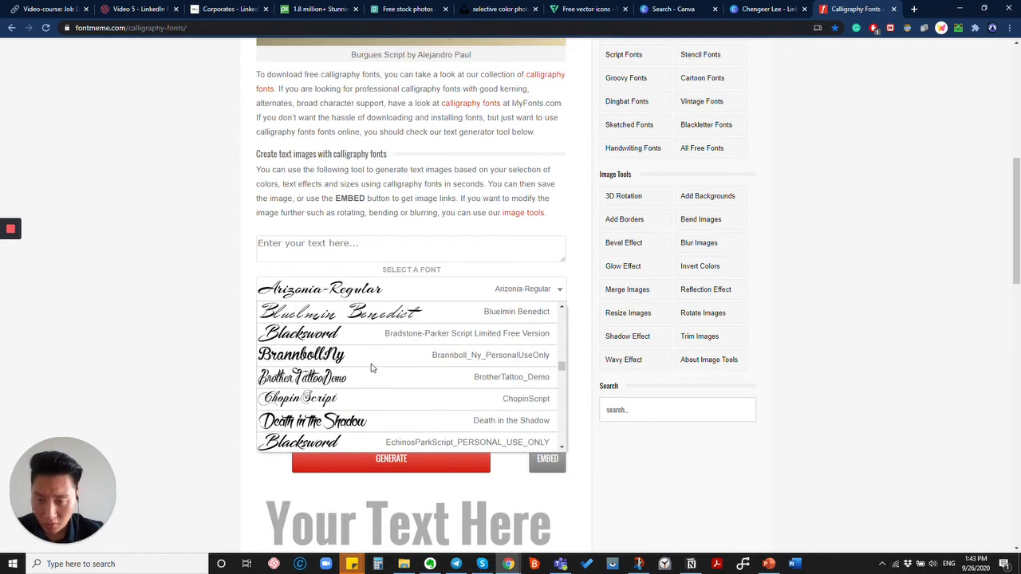
scroll(371, 367, "down", 10)
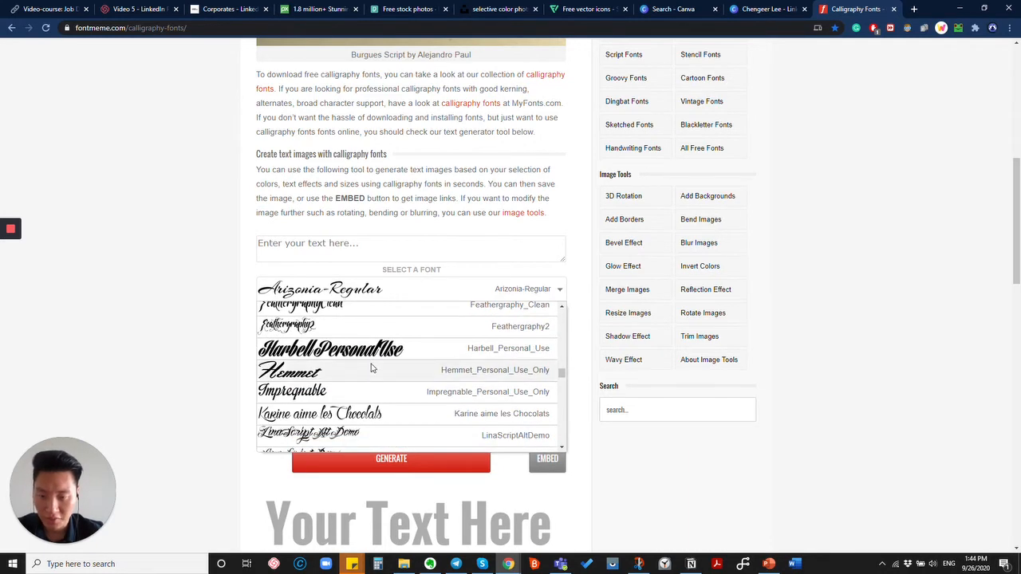
scroll(371, 367, "up", 3)
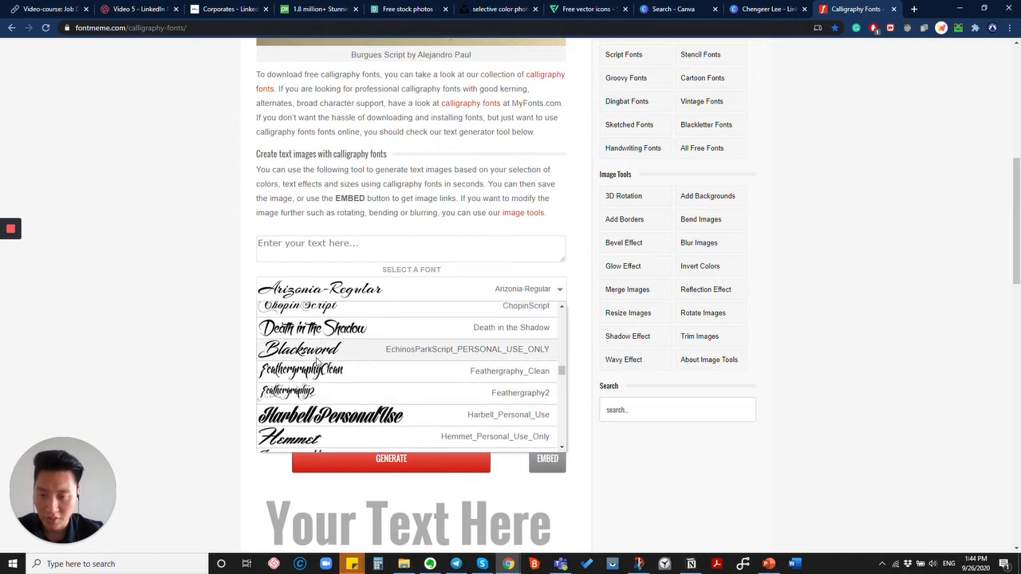
left_click(317, 359)
Generate the owner's name in the script font at size 300 in white.
left_click(348, 248)
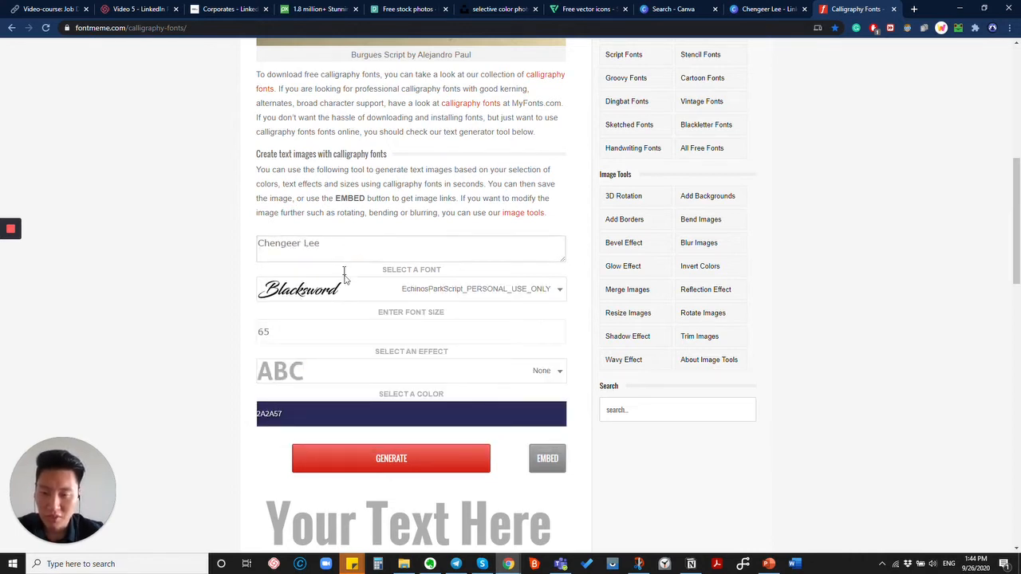
double_click(296, 331)
type("300")
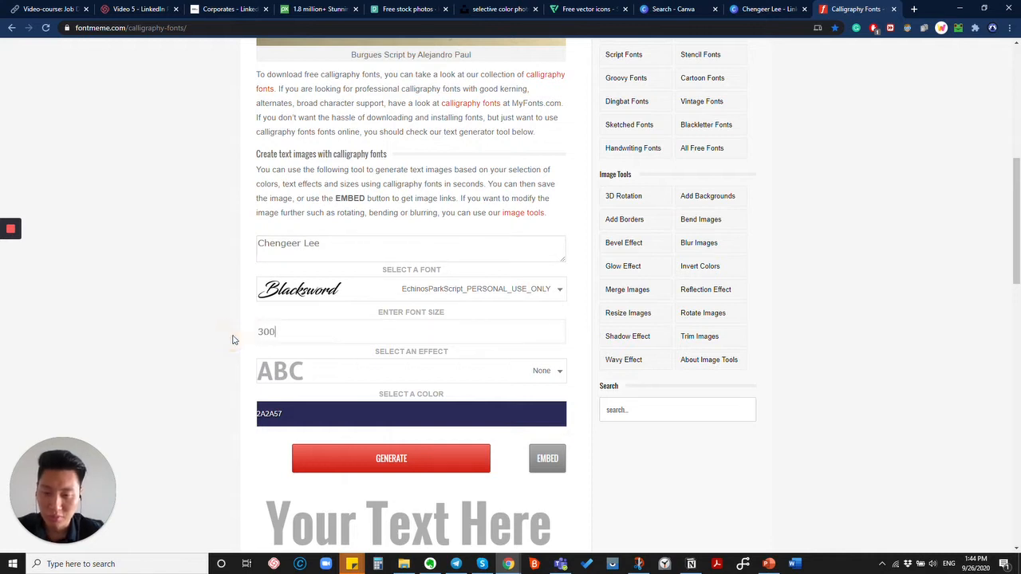
left_click(462, 415)
left_click_drag(362, 469, 415, 513)
left_click_drag(406, 471, 407, 425)
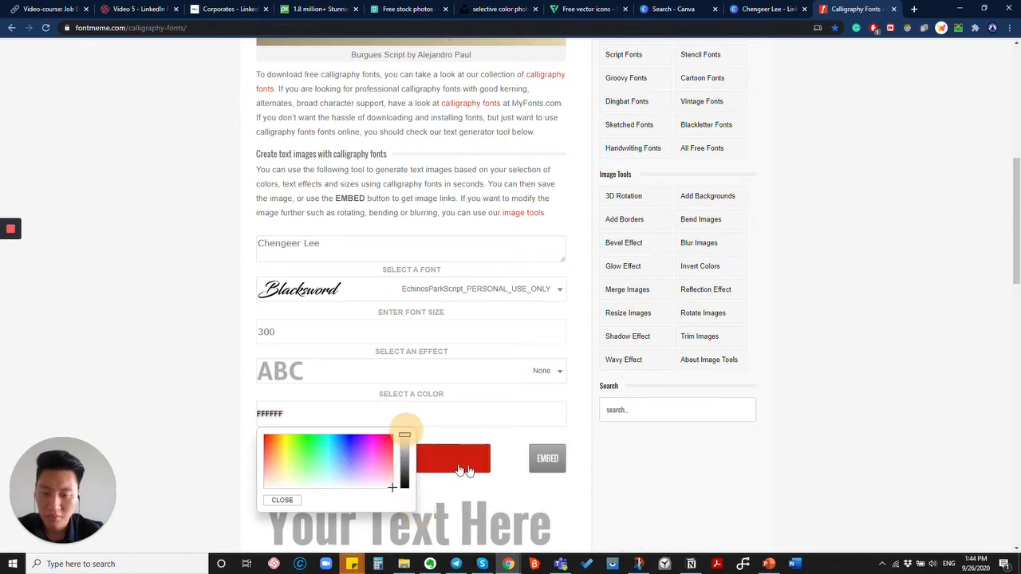
left_click(451, 468)
Copy the generated script name image and paste it onto Canva's page 3.
scroll(441, 384, "down", 3)
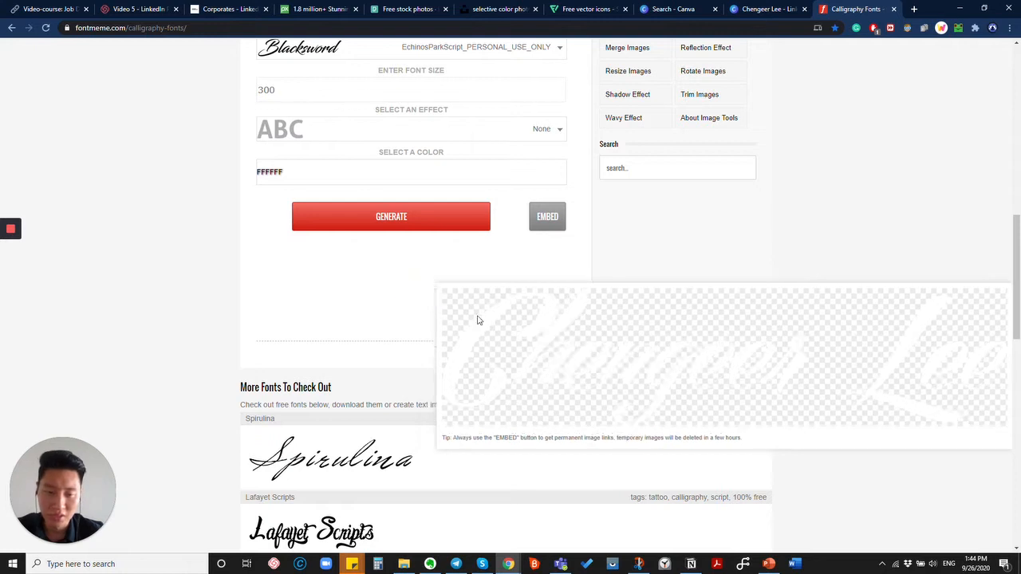
right_click(423, 298)
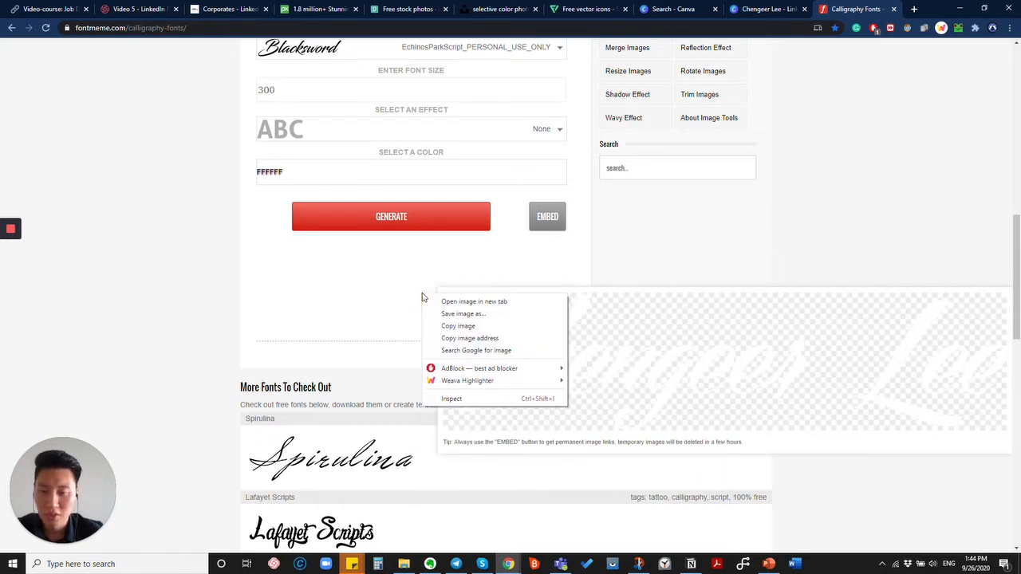
left_click(459, 325)
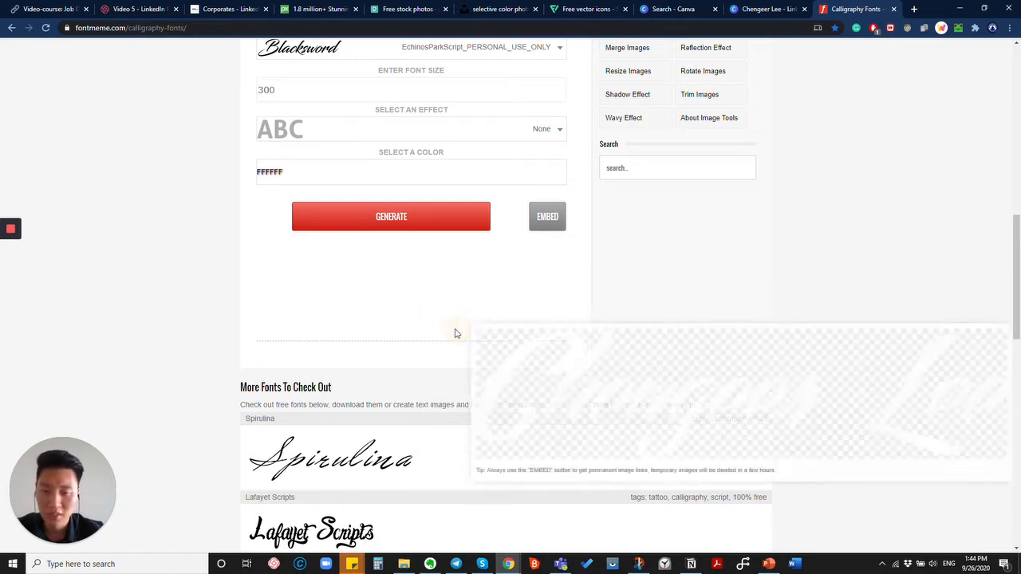
left_click(786, 11)
key("ctrl+v")
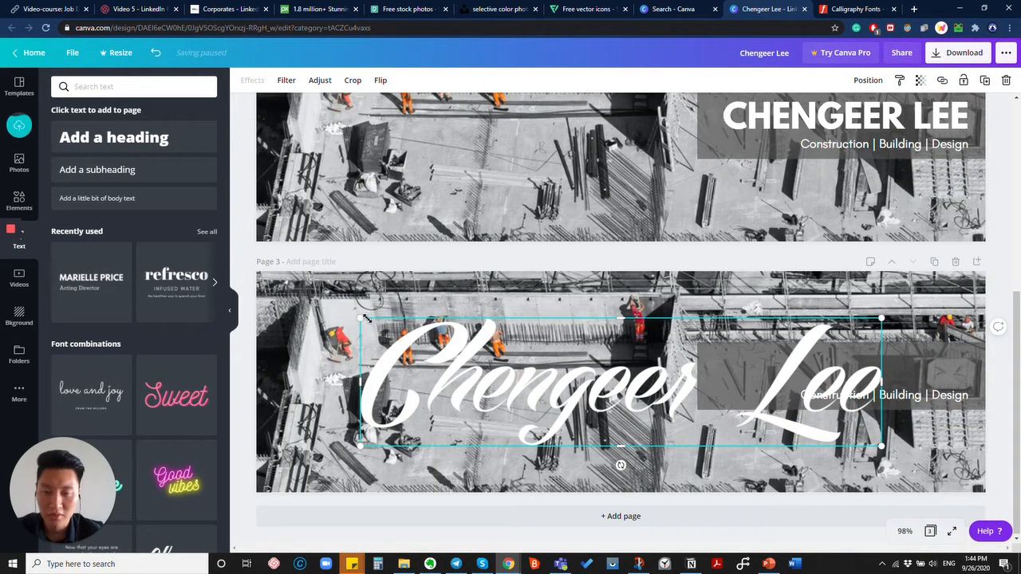
Scale down the script name and set it on the grey box above 'Construction | Building | Design'.
left_click_drag(363, 318, 712, 450)
left_click_drag(785, 418, 864, 369)
left_click(764, 322)
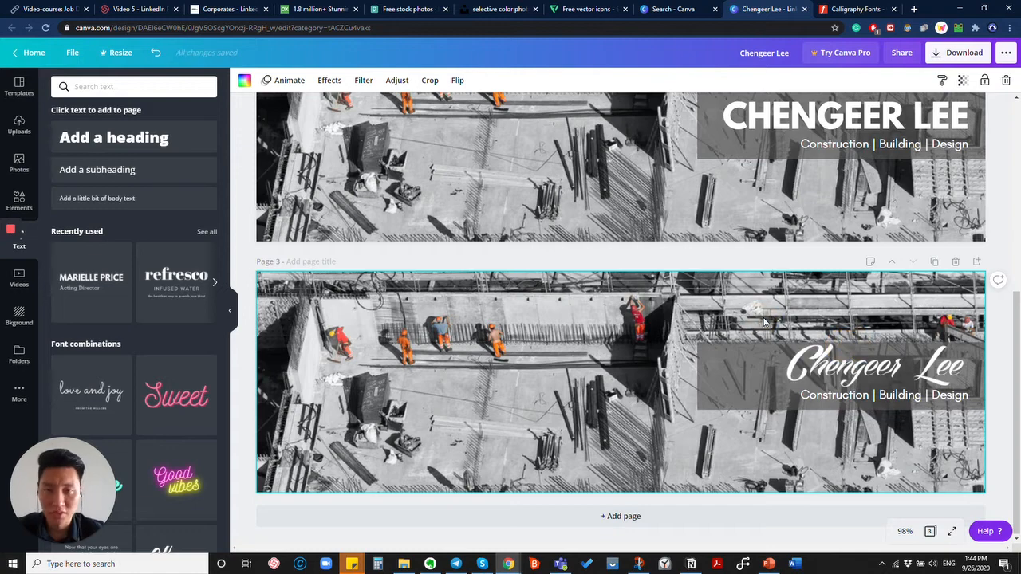
left_click(848, 6)
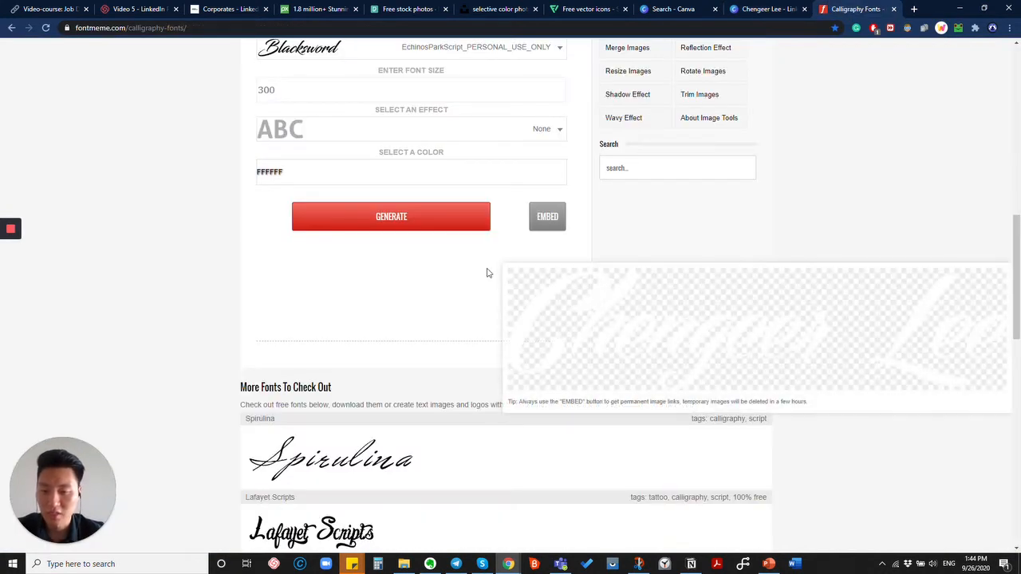
scroll(454, 183, "up", 4)
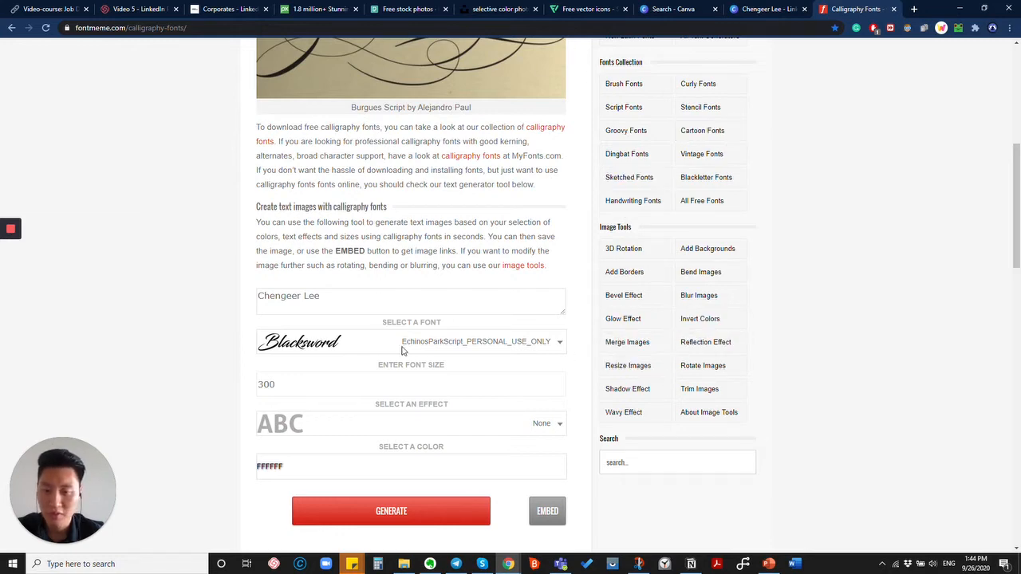
scroll(403, 351, "down", 2)
left_click(361, 342)
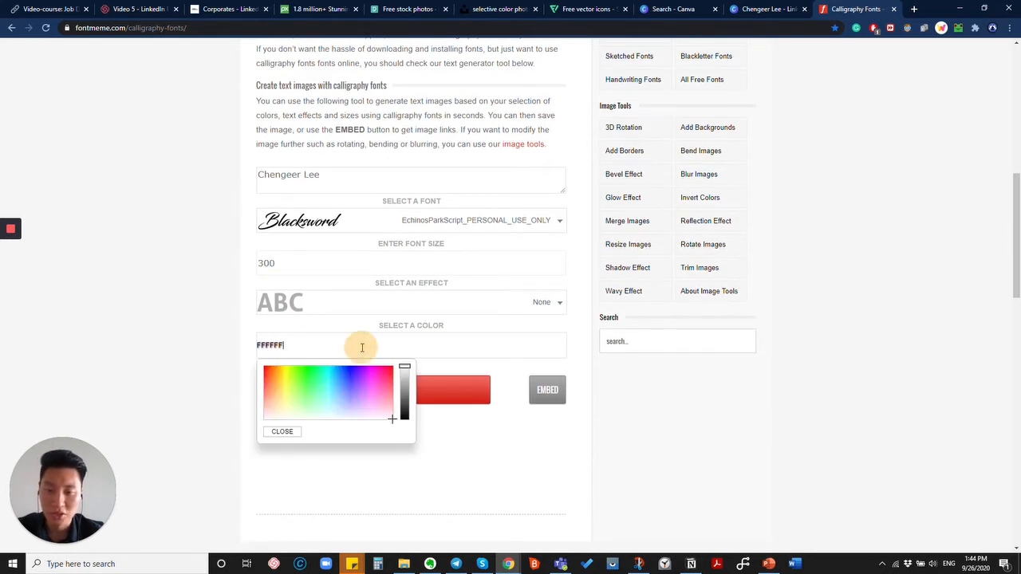
left_click(331, 288)
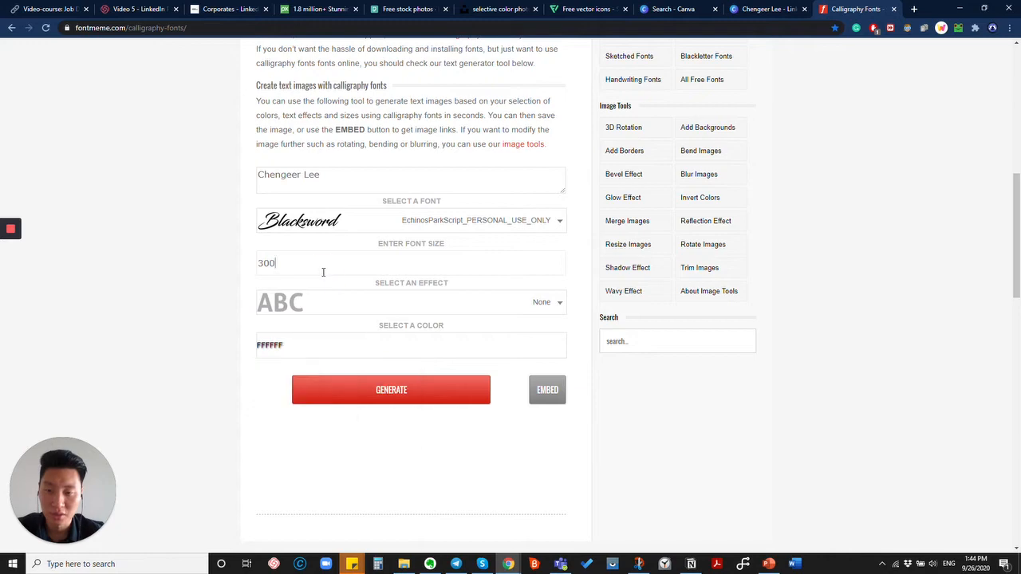
left_click(368, 230)
scroll(359, 306, "down", 6)
scroll(407, 271, "up", 1)
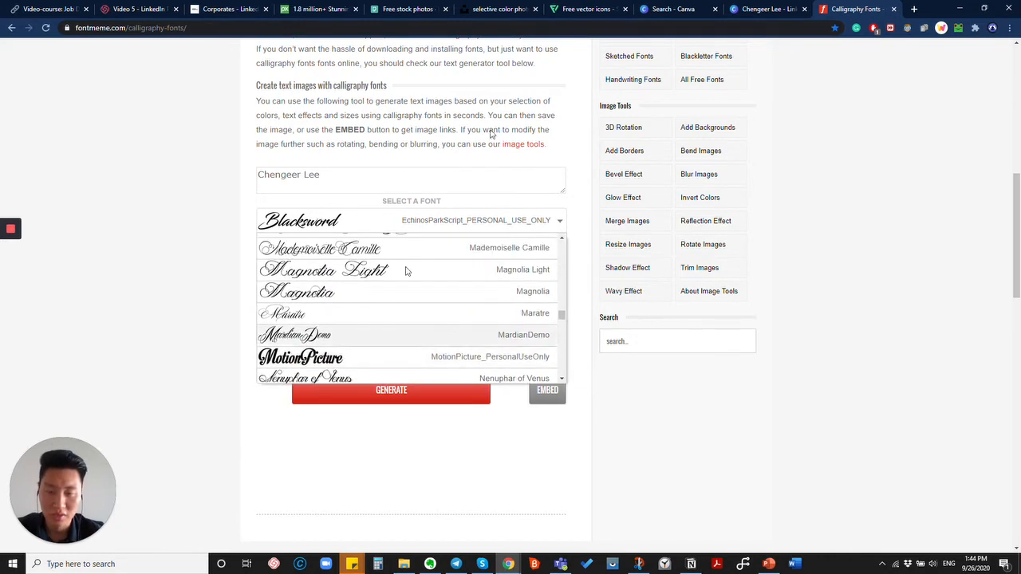
left_click(768, 9)
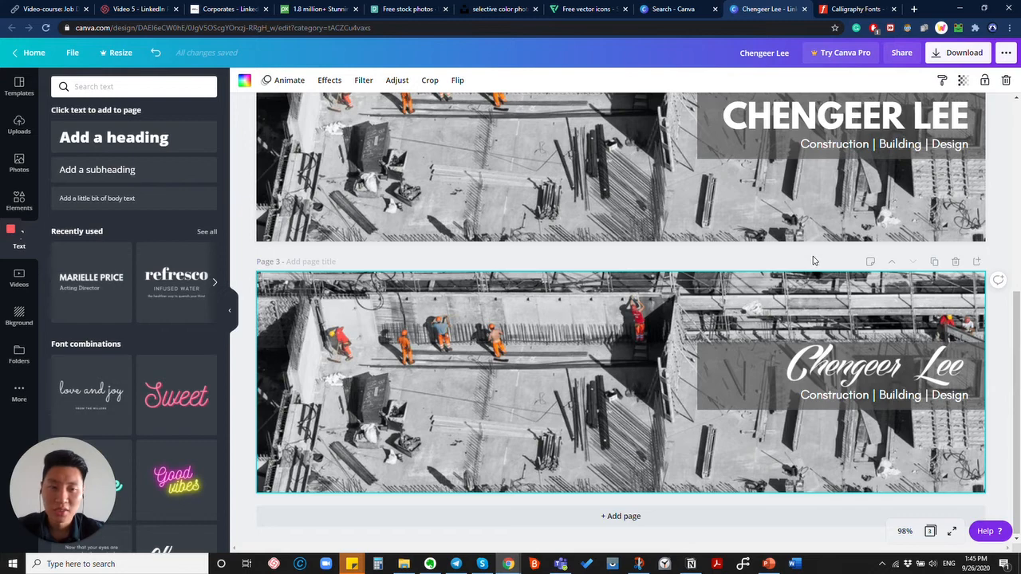
Rotate the dark box on page 1 to about -98° and stretch it diagonally down-right.
scroll(814, 261, "up", 5)
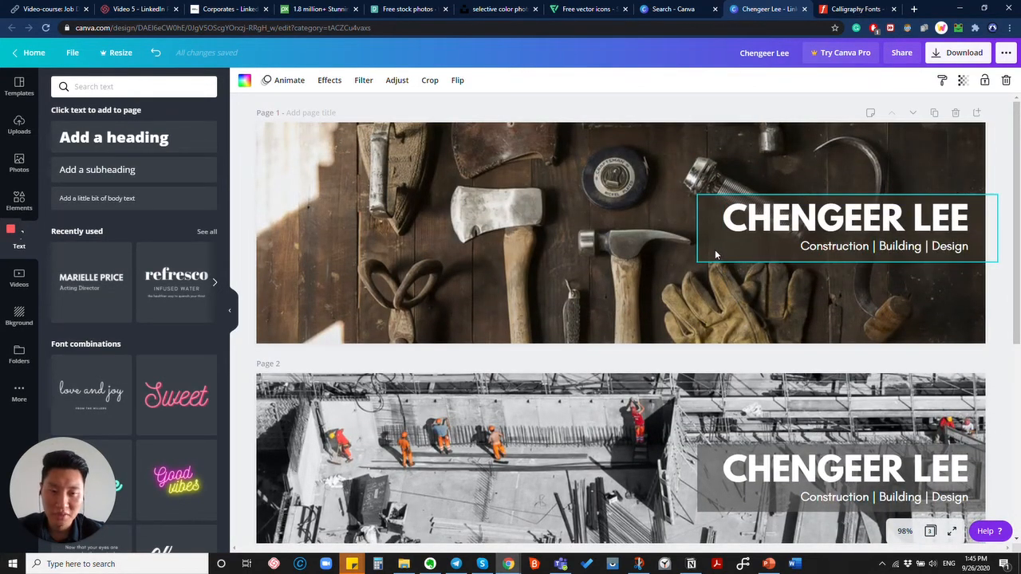
left_click(715, 254)
left_click(727, 242)
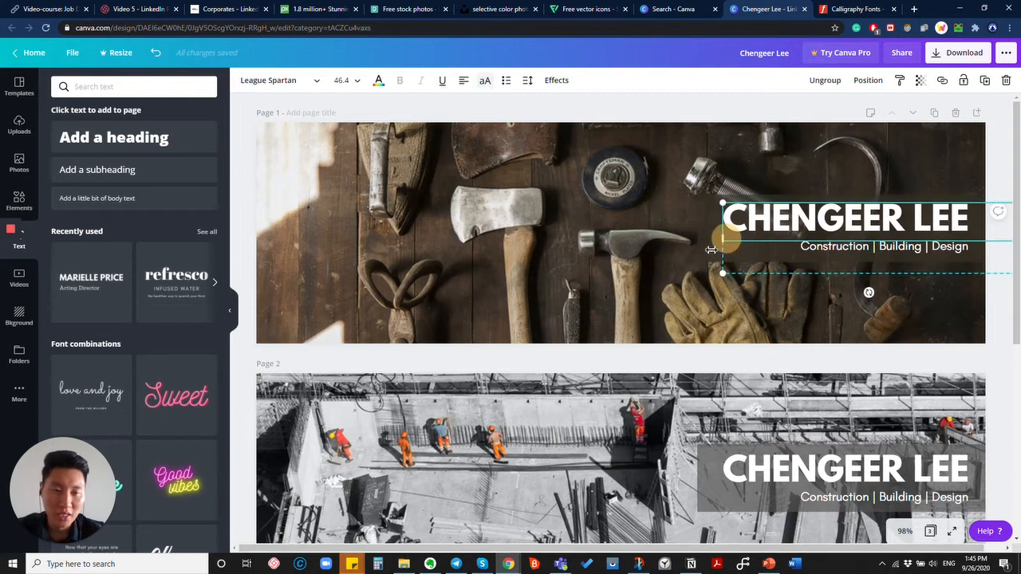
left_click_drag(728, 243, 654, 266)
key("ctrl+z")
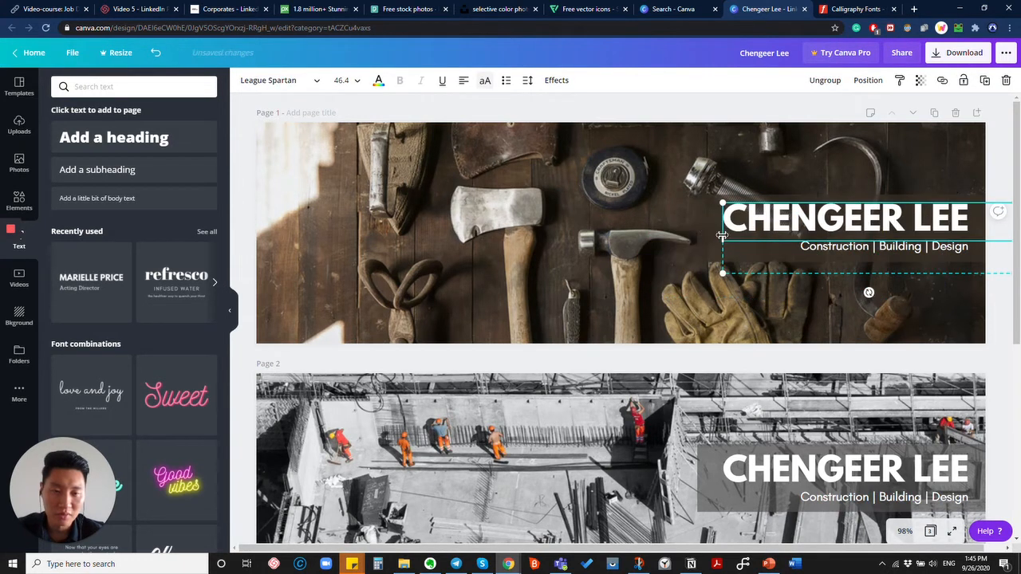
left_click(695, 229)
left_click(713, 228)
left_click_drag(713, 229, 559, 262)
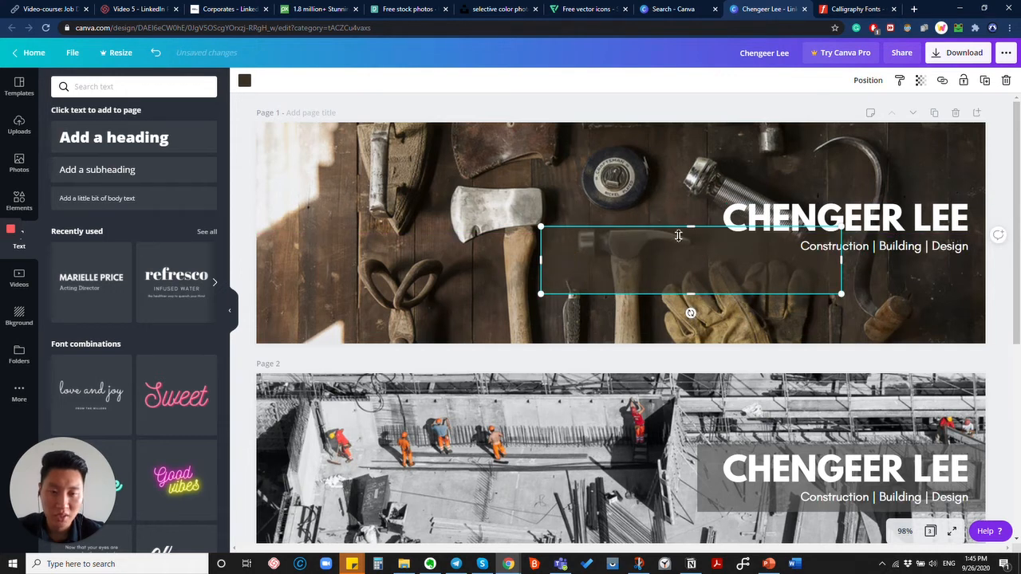
left_click_drag(689, 232, 666, 166)
left_click_drag(691, 313, 980, 365)
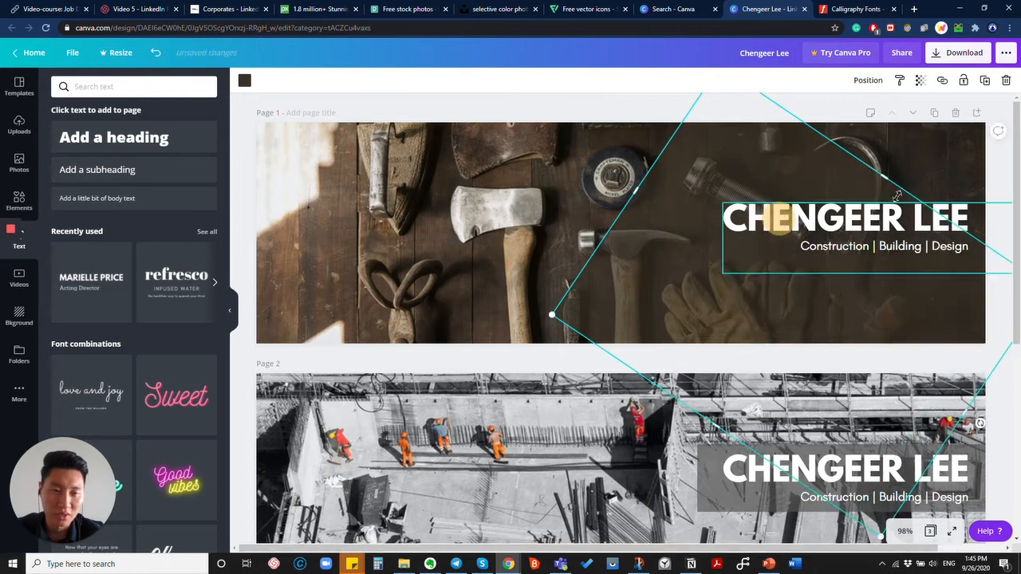
left_click_drag(888, 181, 968, 106)
left_click_drag(732, 231, 796, 273)
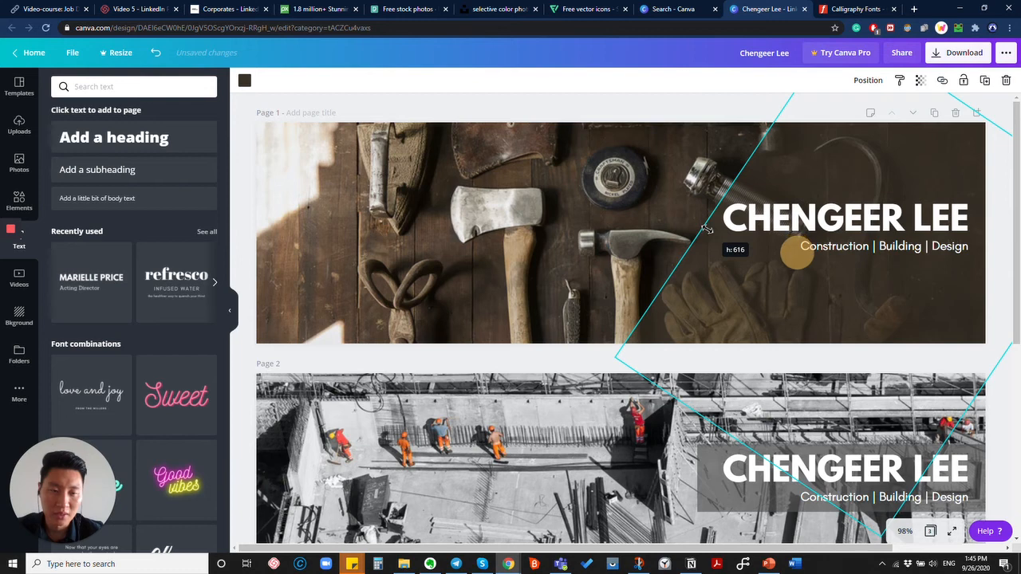
left_click(642, 118)
Move the subtitle and name heading to the lower right, shrinking the heading.
left_click(802, 253)
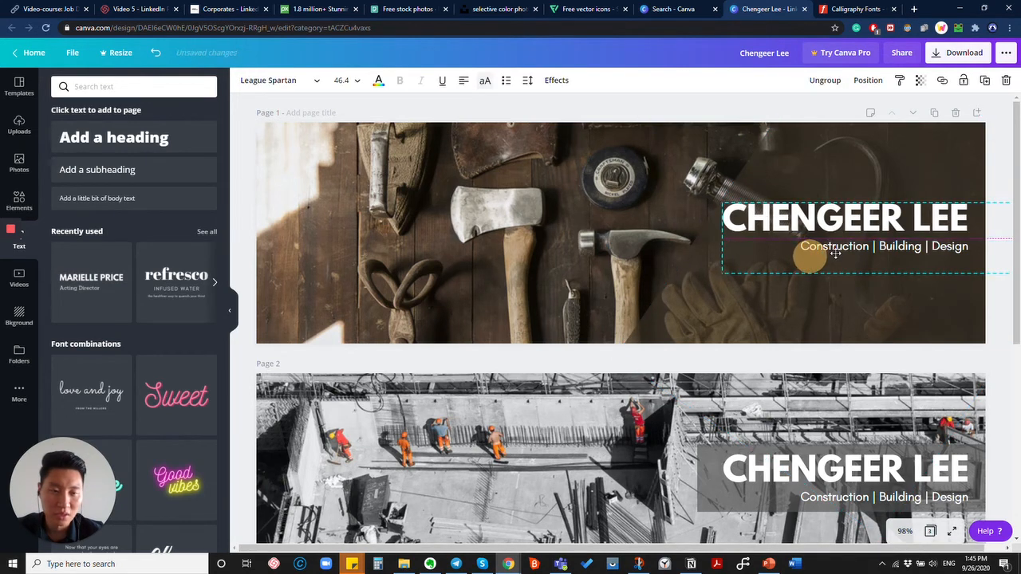
left_click_drag(835, 253, 832, 321)
left_click(837, 253)
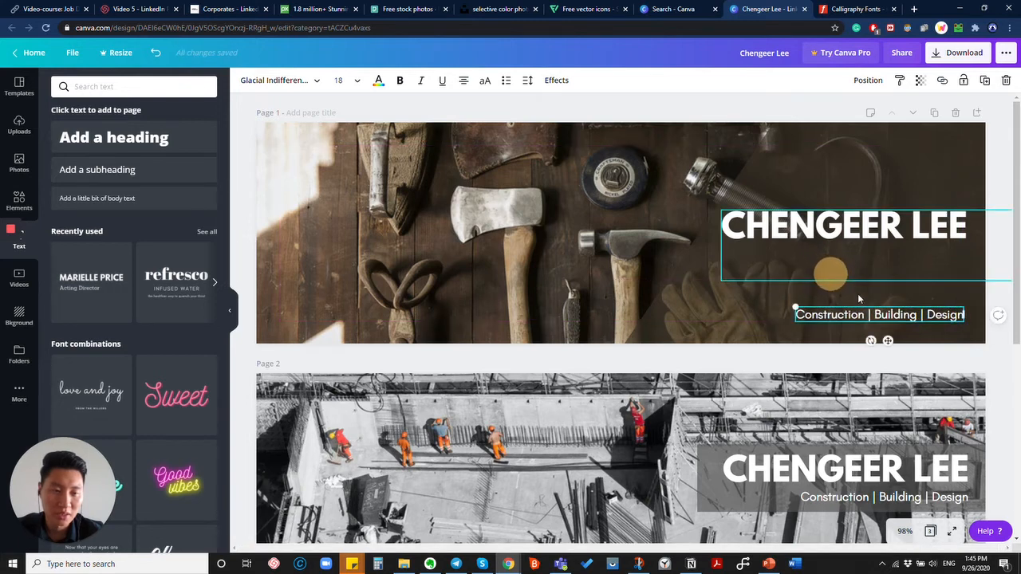
left_click_drag(839, 225, 838, 285)
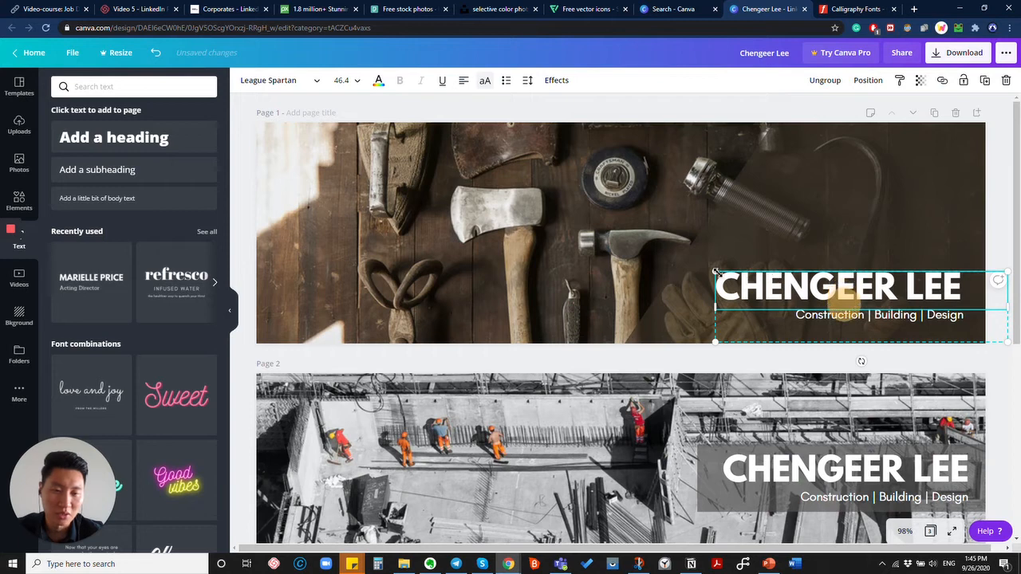
left_click_drag(715, 272, 780, 288)
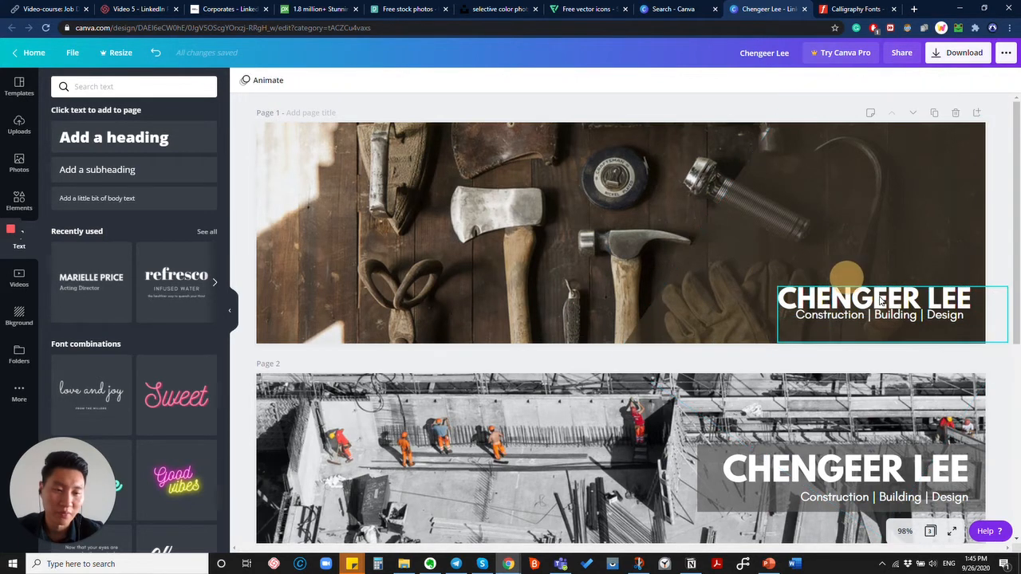
mouse_move(873, 291)
left_mouse_down()
mouse_move(861, 285)
mouse_move(876, 289)
left_mouse_up()
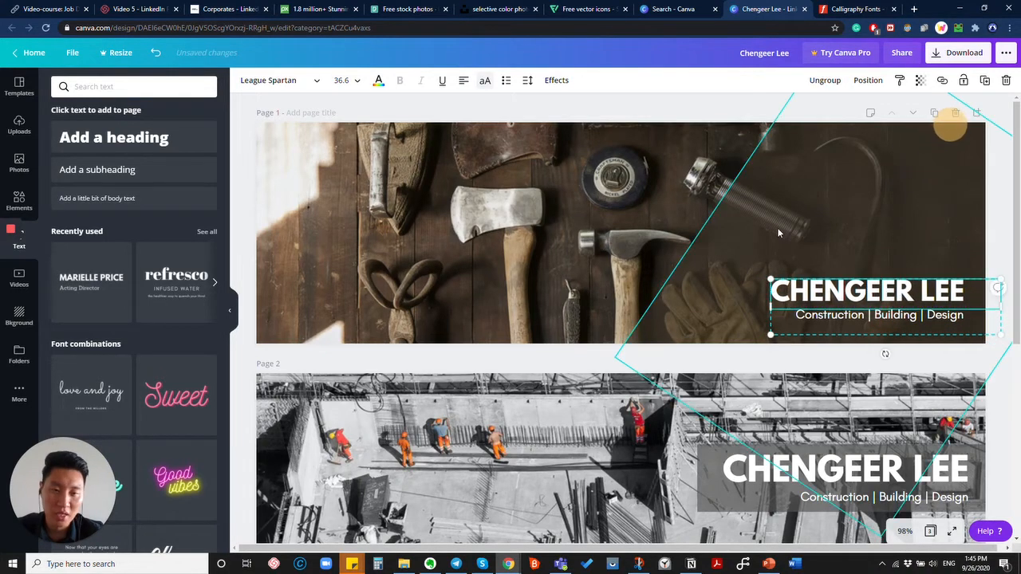
Lengthen the rotated dark shape slightly.
left_click(726, 189)
left_click_drag(786, 231, 785, 220)
left_click(878, 200)
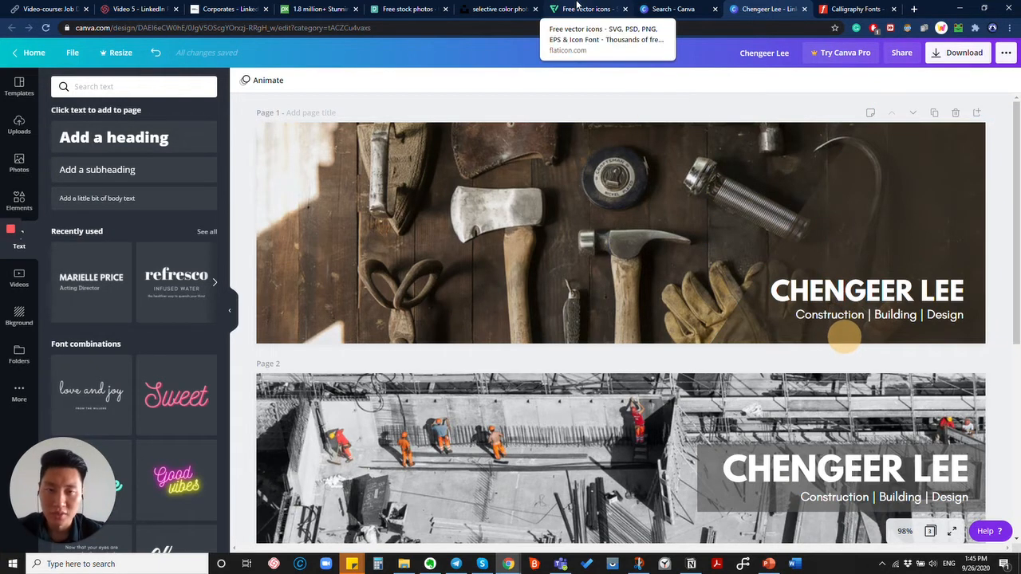
Search Flaticon for 'construction' icons.
left_click(577, 9)
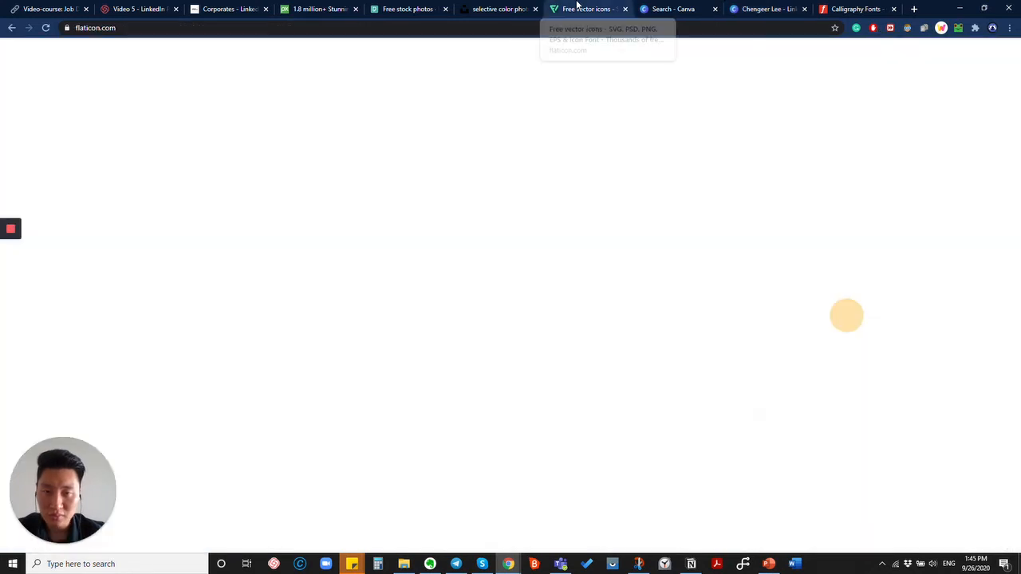
left_click(416, 186)
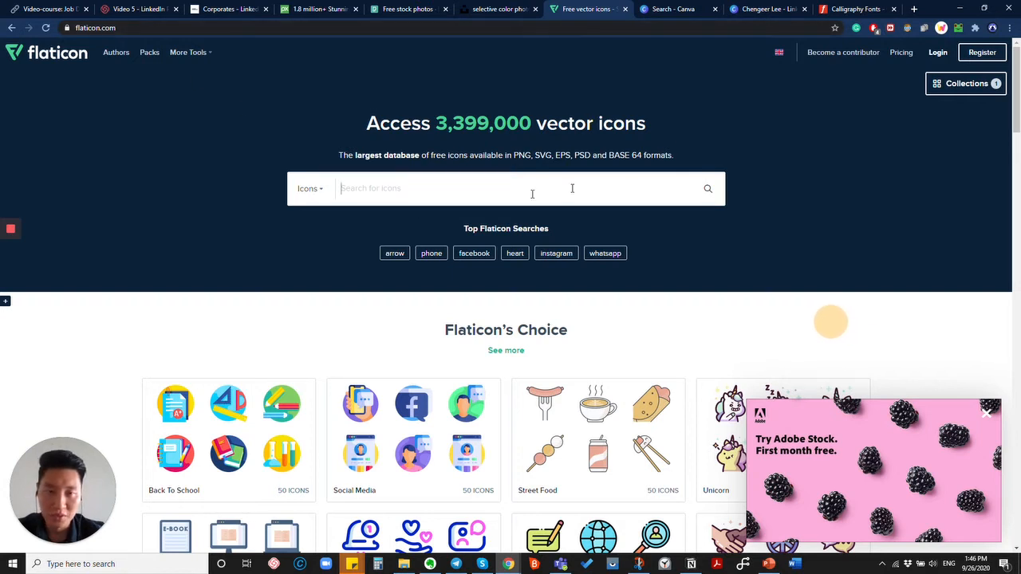
type("cons")
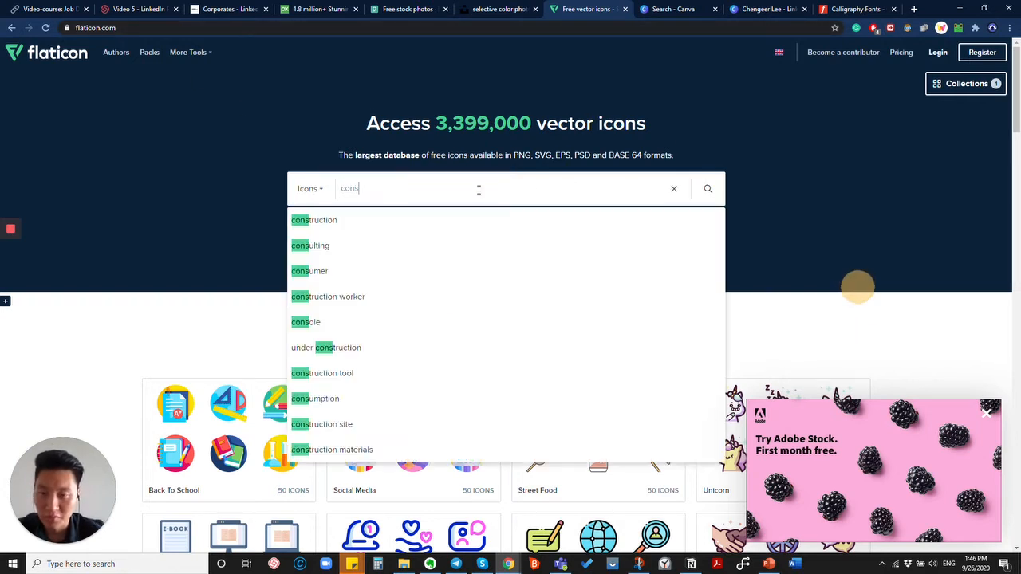
type("truction")
key("Return")
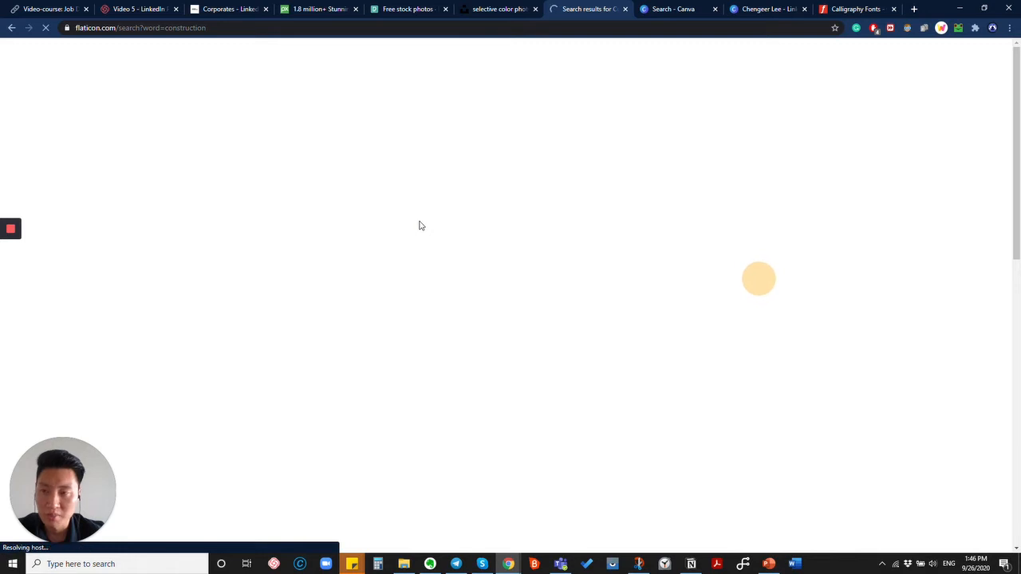
Browse the construction results for the crossed wrench-and-screwdriver icon.
mouse_move(421, 226)
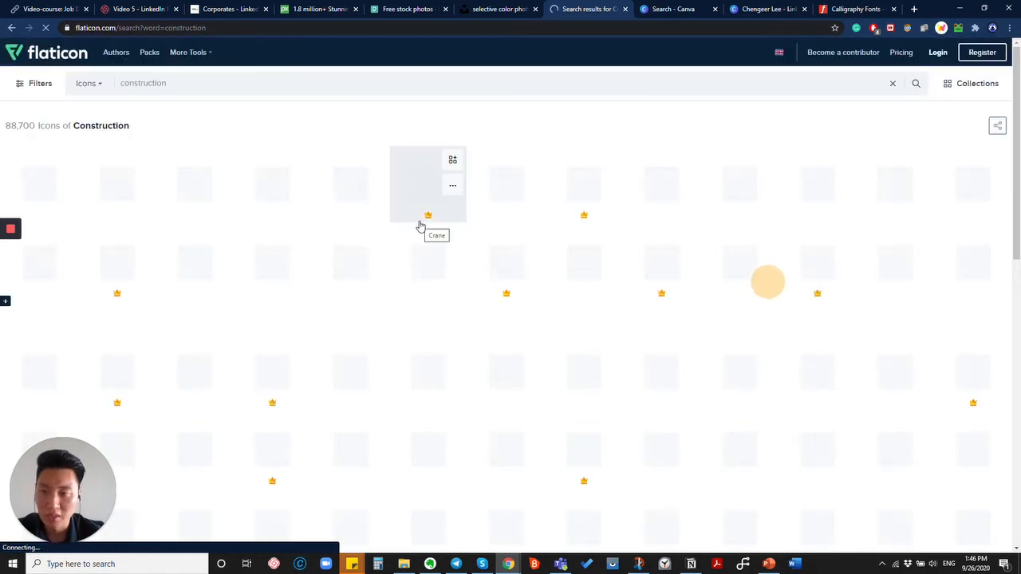
scroll(303, 289, "down", 3)
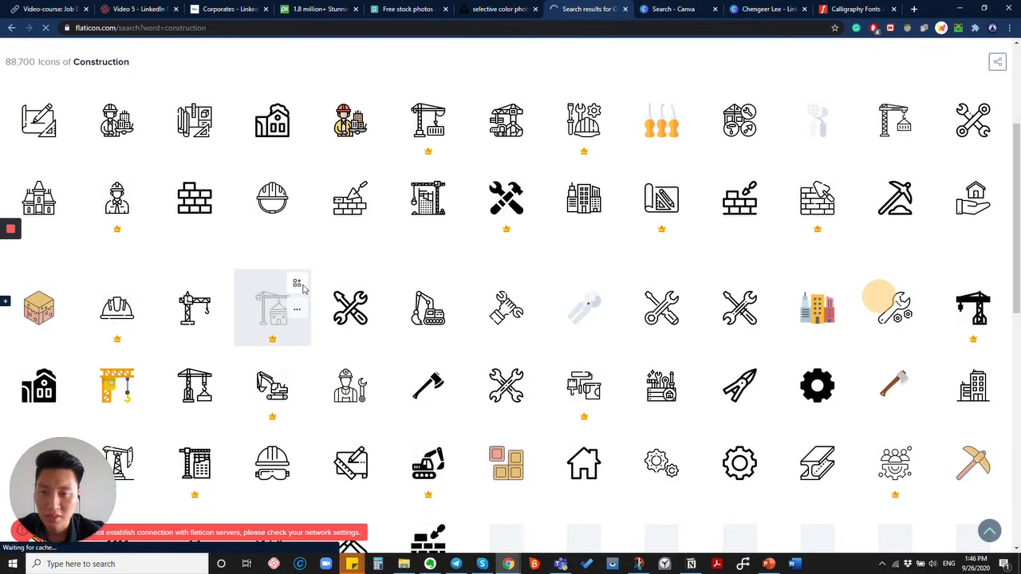
scroll(286, 205, "up", 1)
scroll(286, 205, "down", 2)
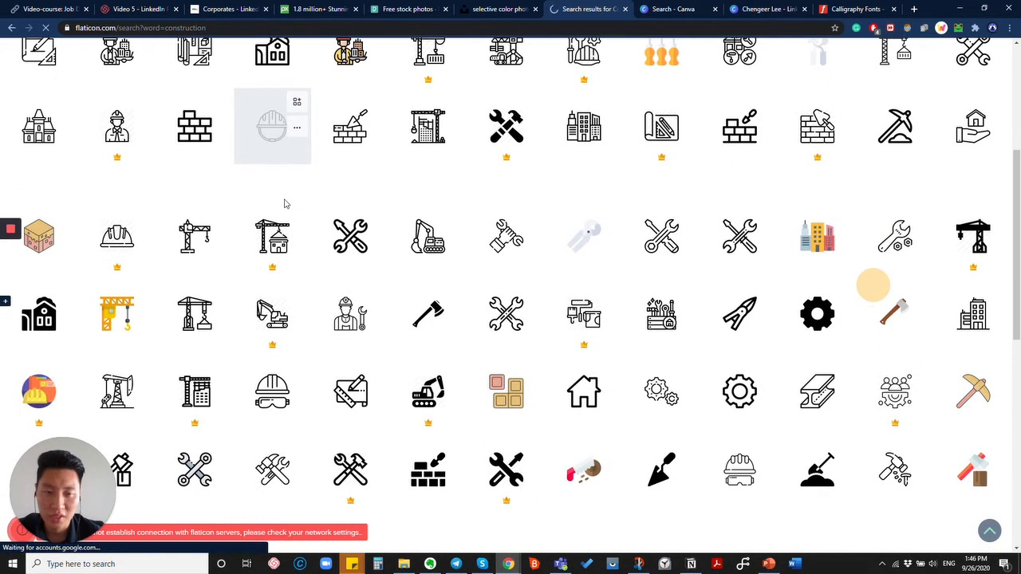
scroll(286, 205, "up", 1)
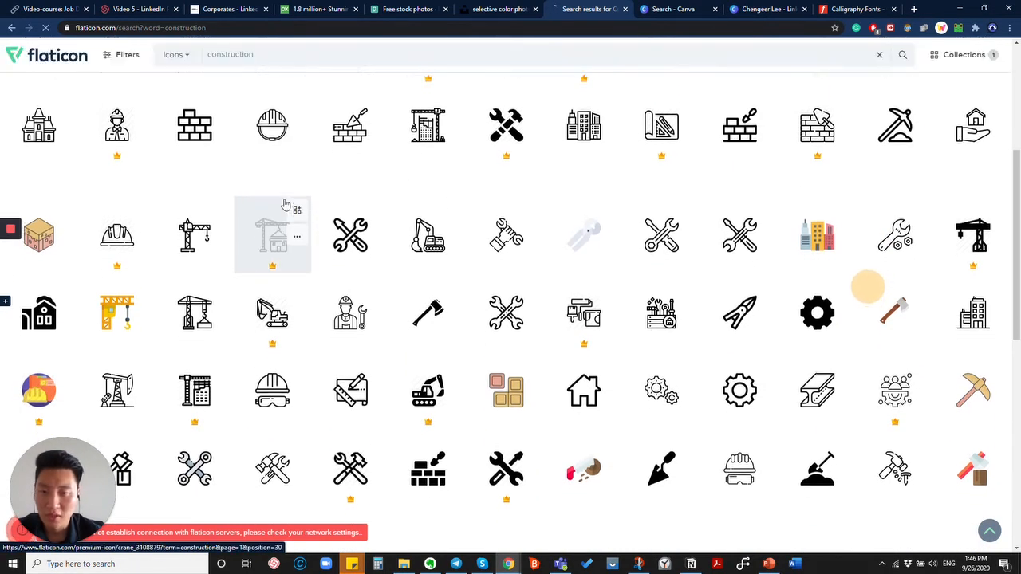
scroll(300, 289, "down", 5)
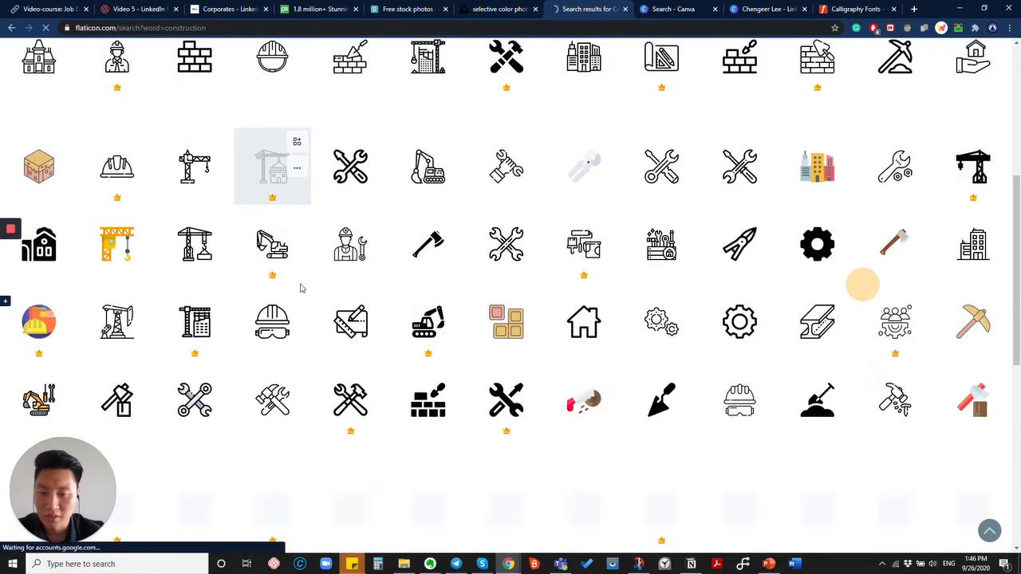
scroll(341, 205, "up", 1)
scroll(342, 204, "up", 3)
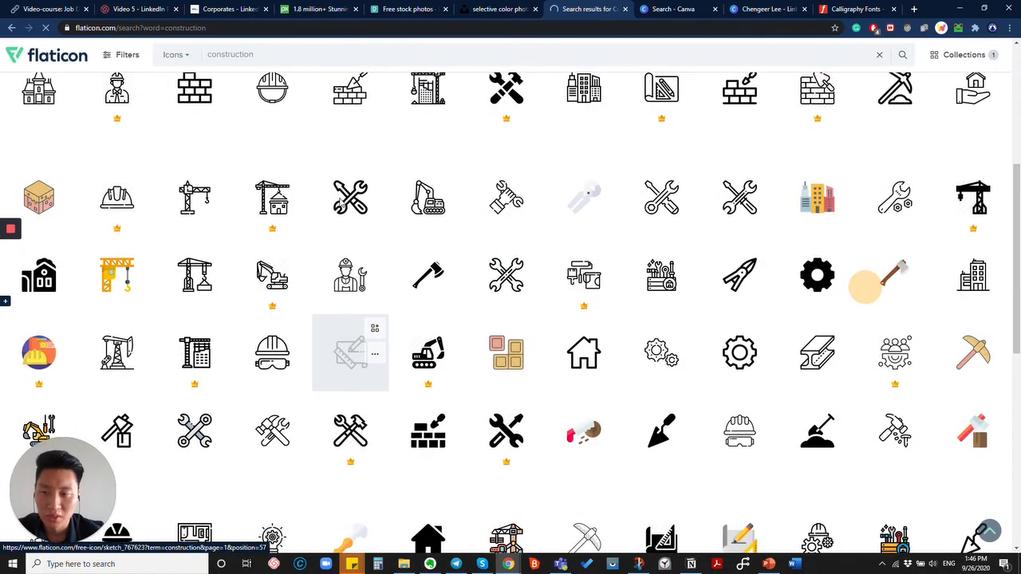
scroll(342, 204, "down", 4)
scroll(341, 204, "up", 5)
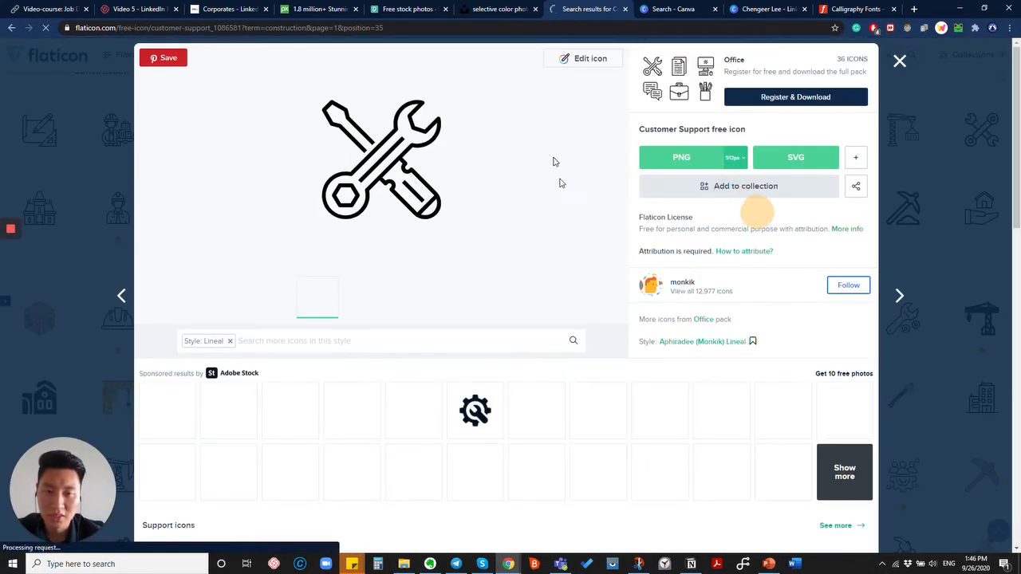
Start editing the wrench-and-screwdriver icon and complete the Google sign-in it requires.
left_click(566, 62)
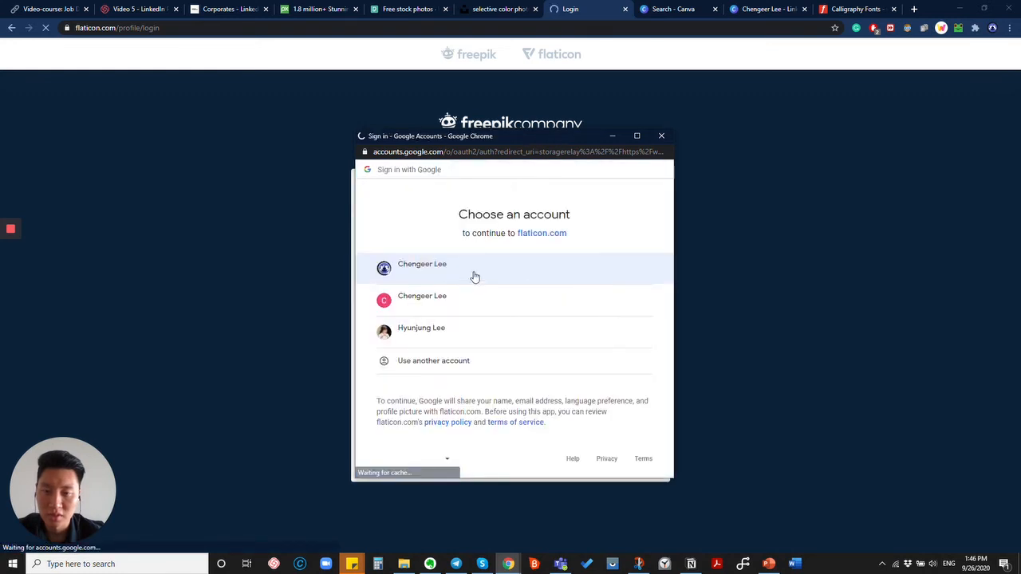
left_click(433, 266)
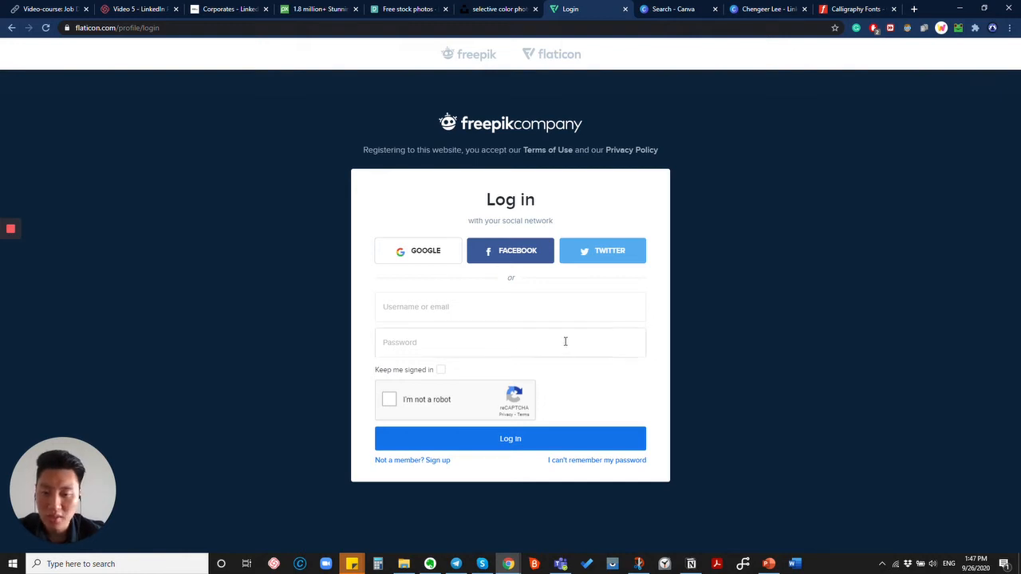
left_click(436, 267)
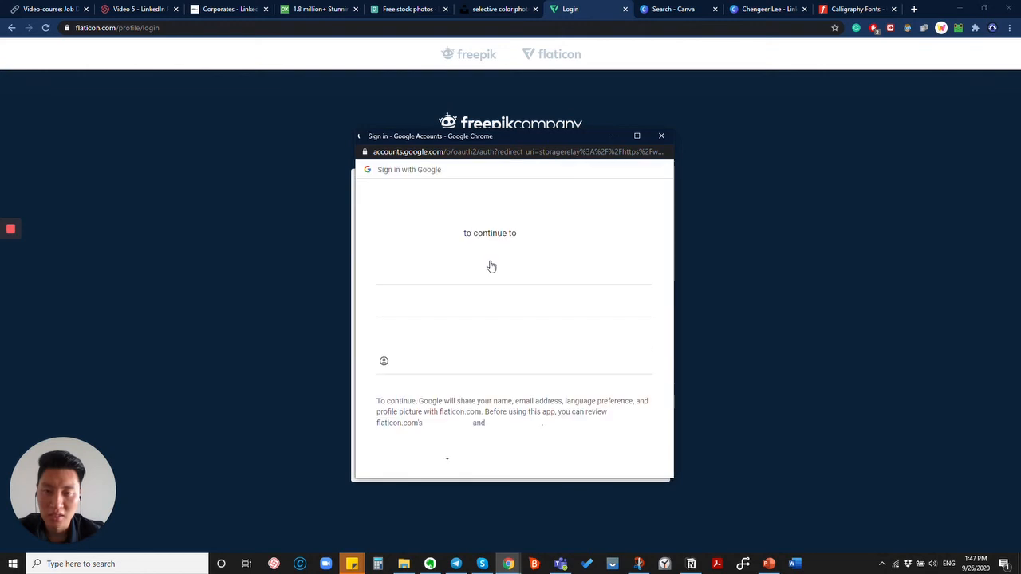
left_click(463, 267)
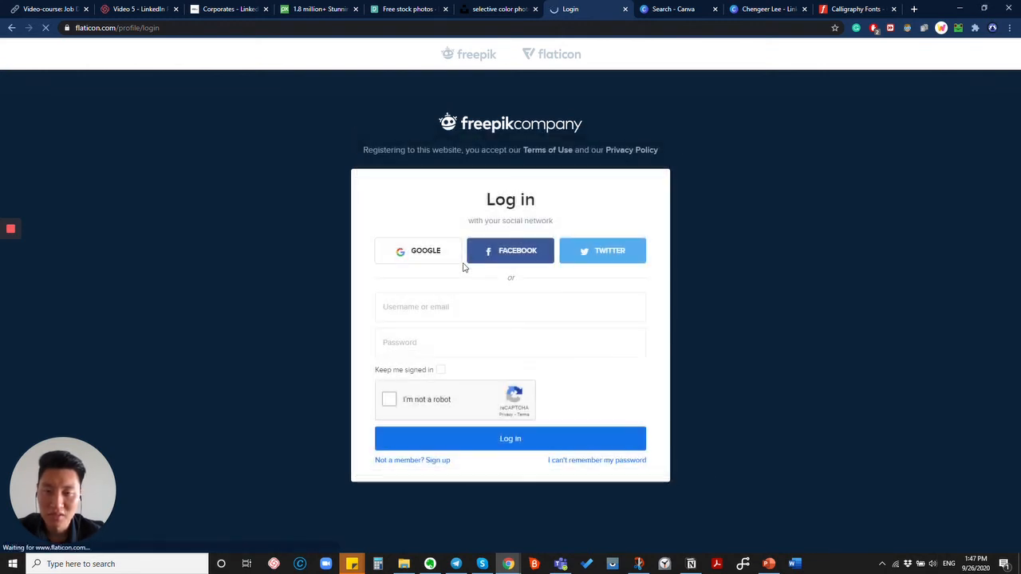
left_click(574, 31)
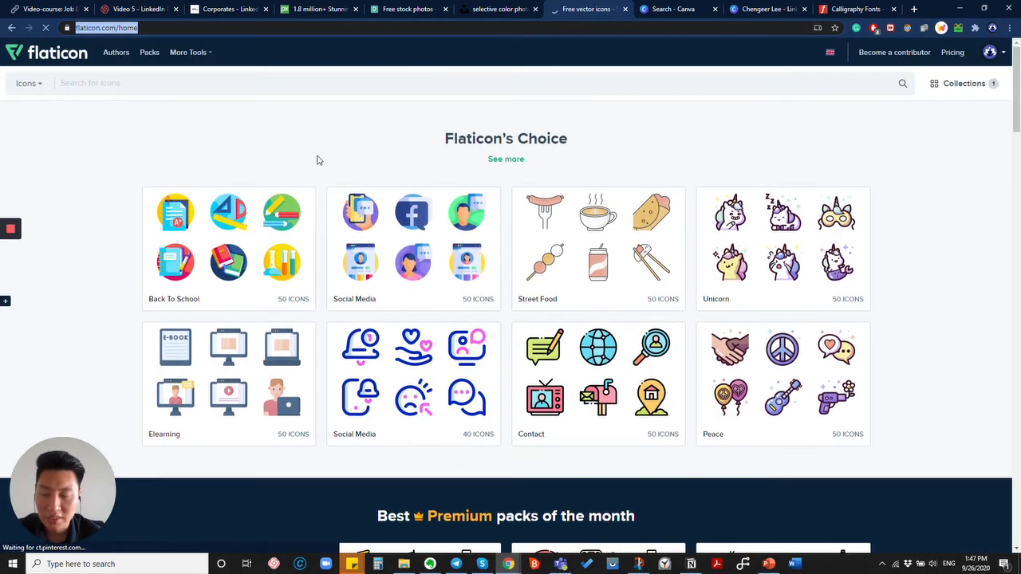
Search Flaticon for 'construction' and open the lineal crossed wrench-and-screwdriver icon for editing.
left_click(196, 88)
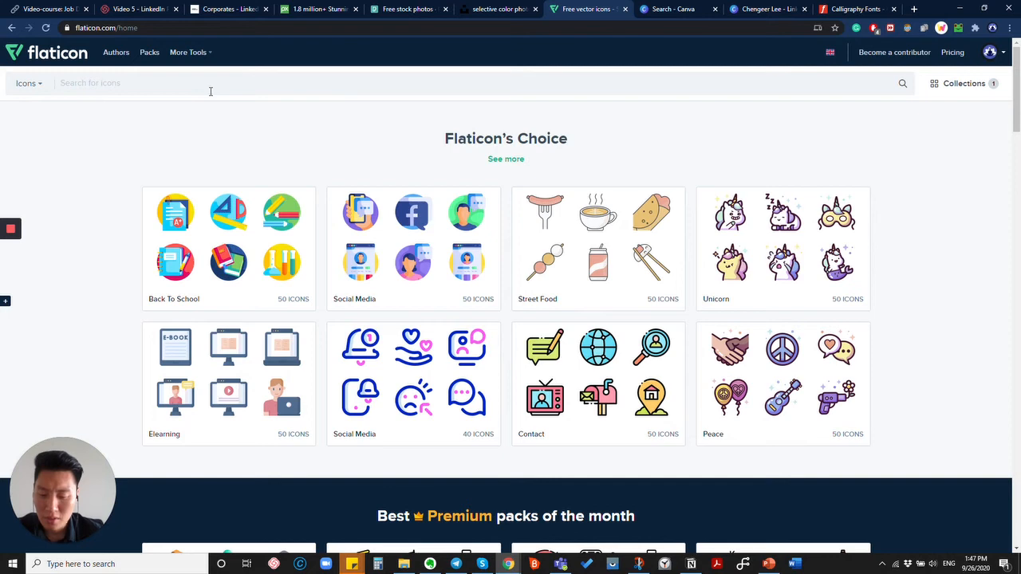
type("construction")
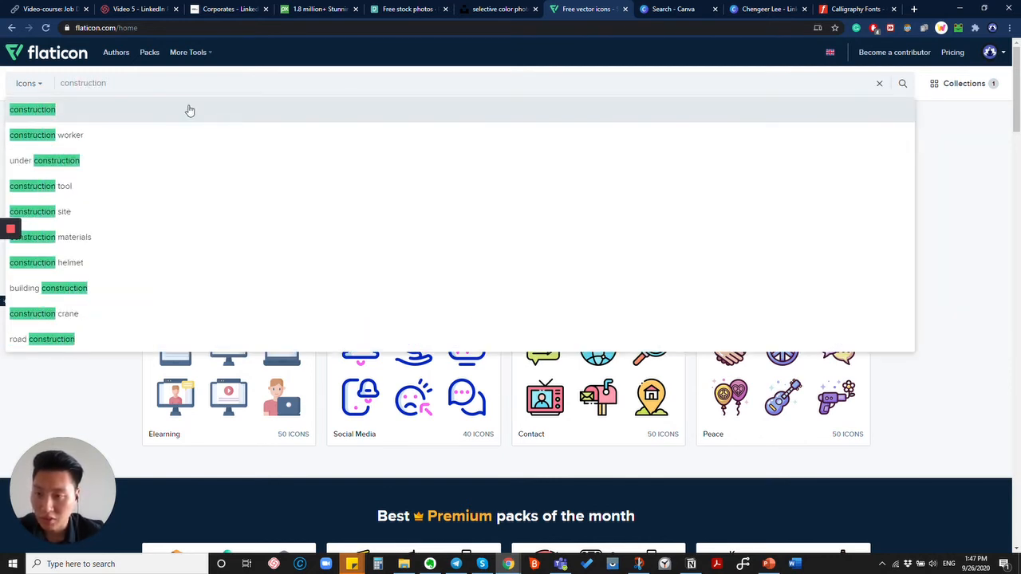
left_click(186, 108)
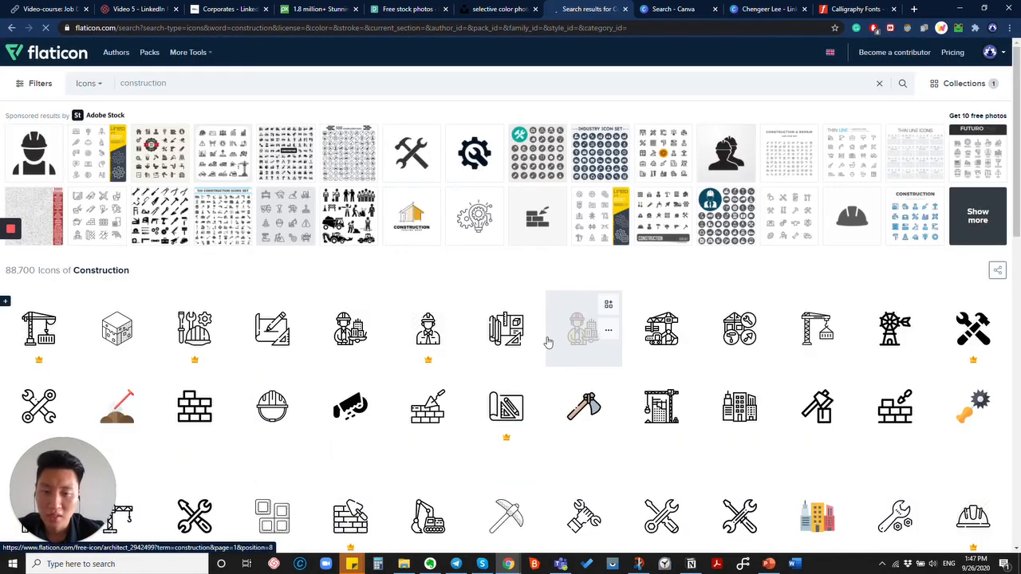
scroll(548, 342, "down", 3)
left_click(661, 306)
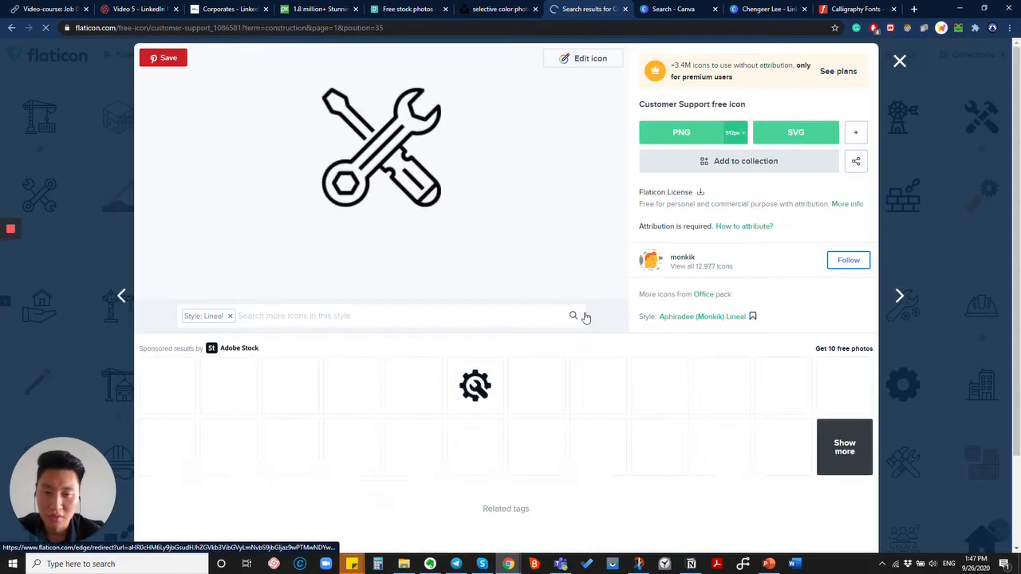
left_click(578, 60)
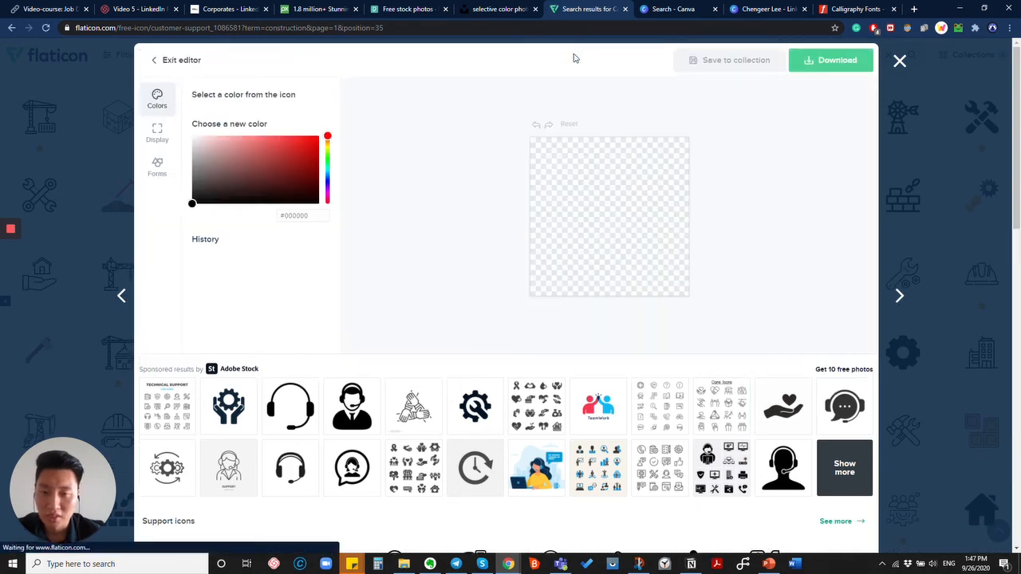
Recolour the wrench-and-screwdriver icon white (#FFFFFF) in the icon editor.
left_click(164, 60)
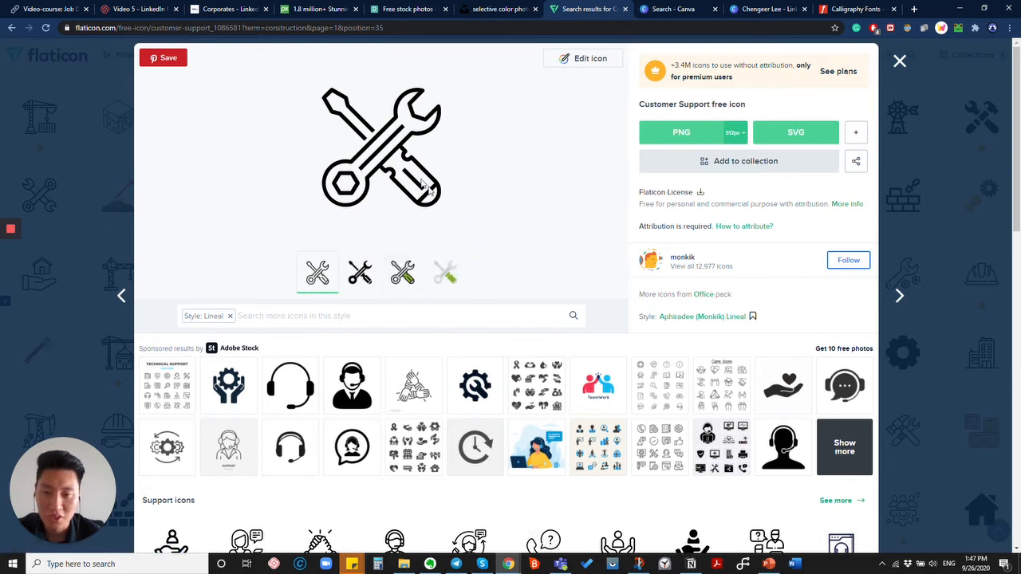
left_click(570, 62)
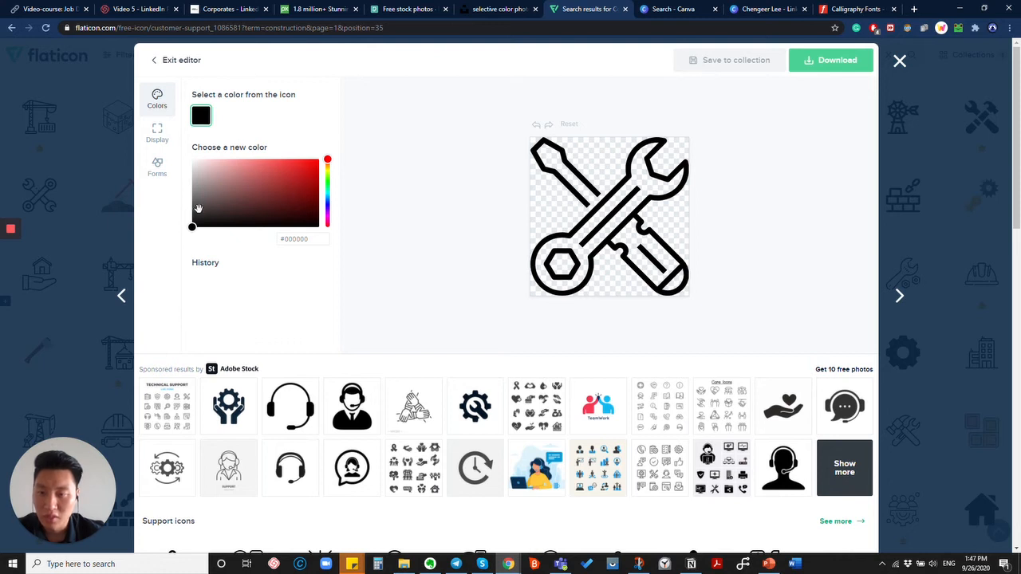
left_click_drag(198, 208, 194, 143)
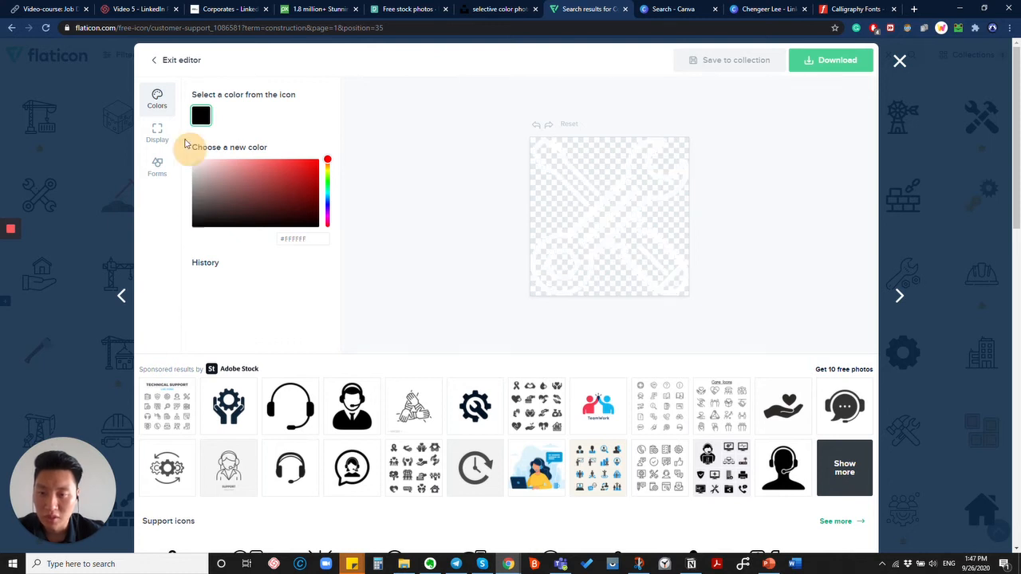
right_click(616, 234)
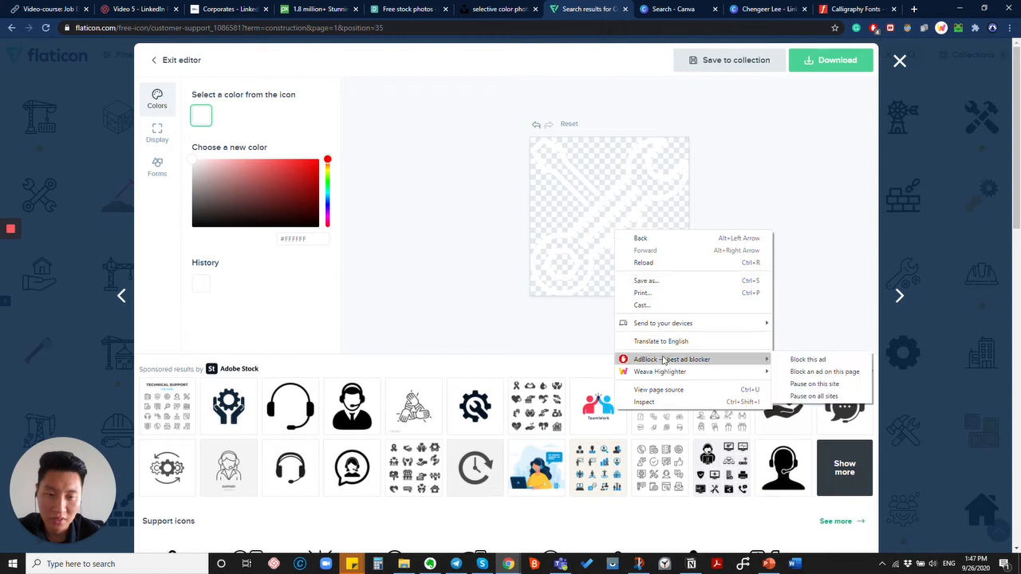
left_click(735, 190)
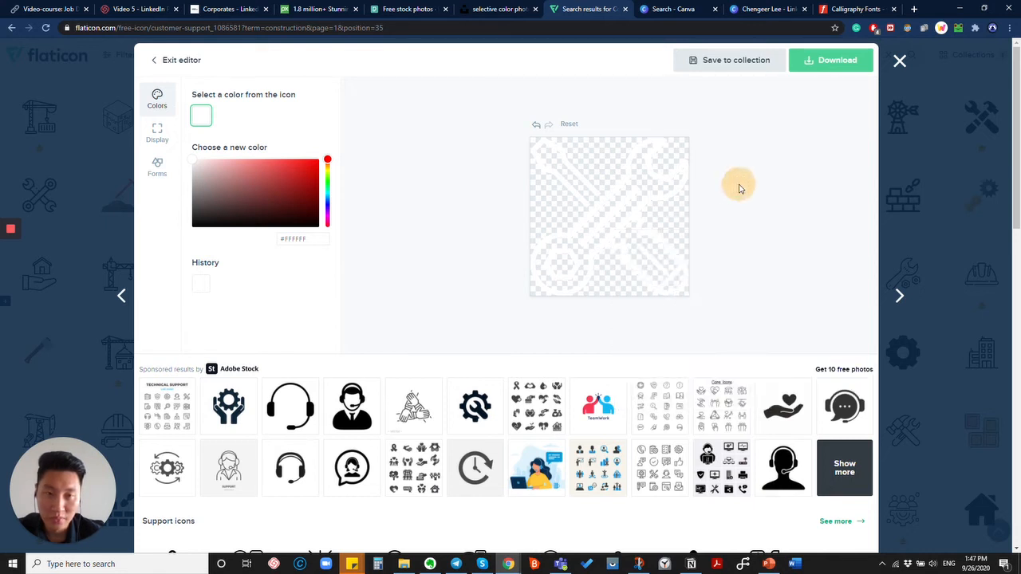
Download the white icon as a PNG image.
left_click(822, 62)
left_click(830, 93)
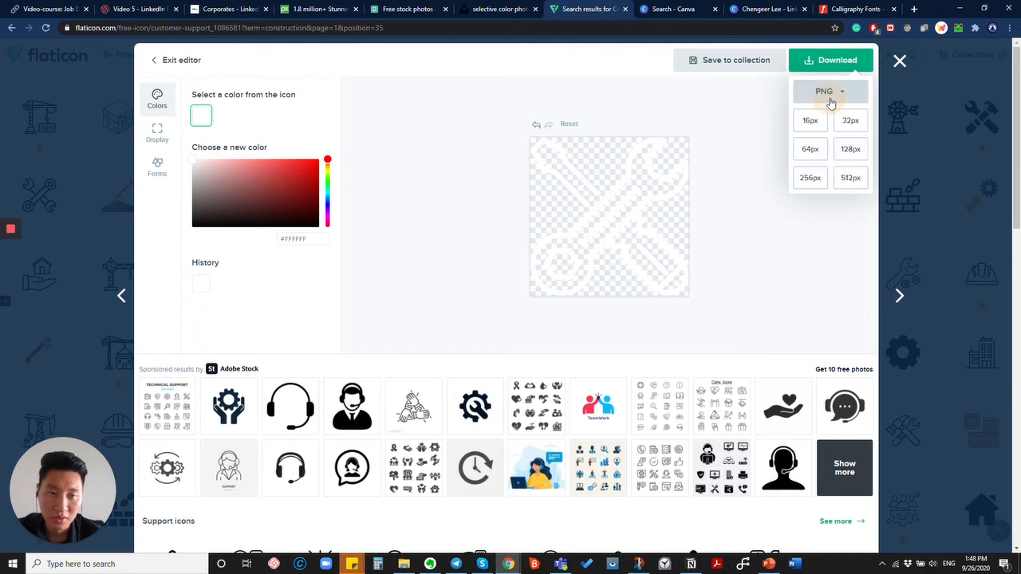
left_click(852, 183)
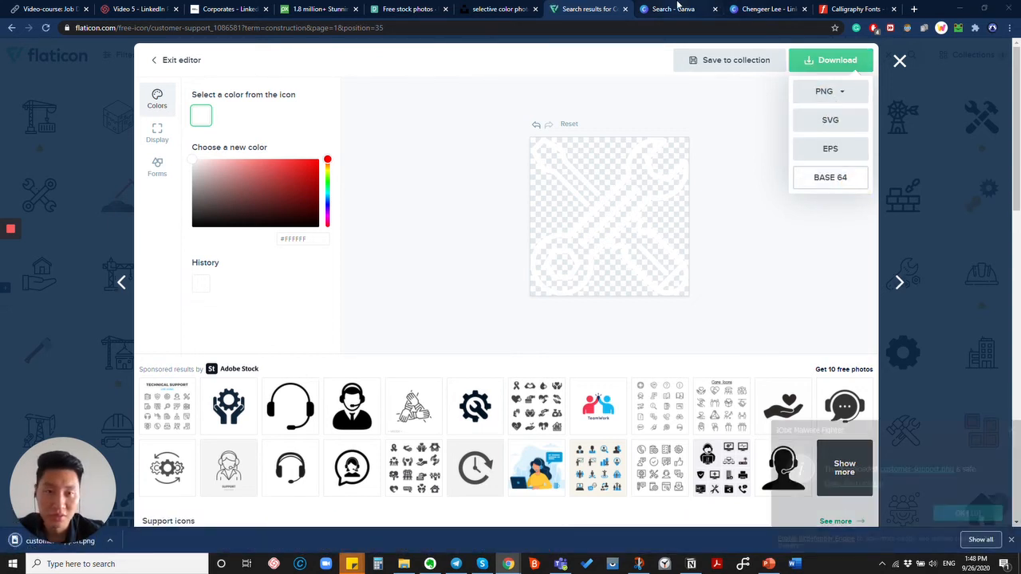
Return to the Canva tools-photo banner tab with a File Explorer window alongside it.
key("ctrl+Tab")
key("ctrl+Tab")
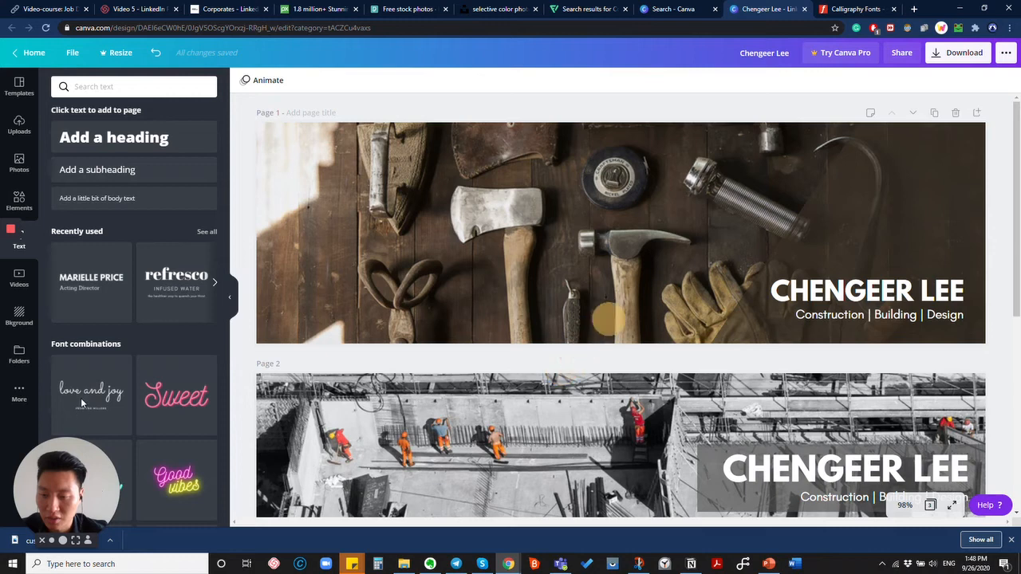
left_click(404, 564)
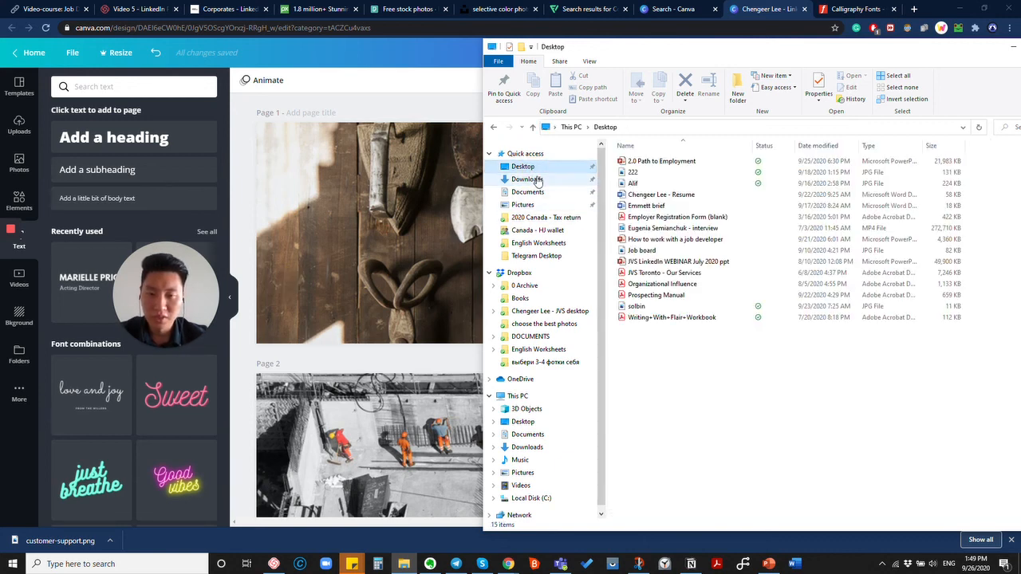
Drag customer-support.png from the Downloads folder onto the Canva banner page.
left_click(526, 179)
left_click(662, 177)
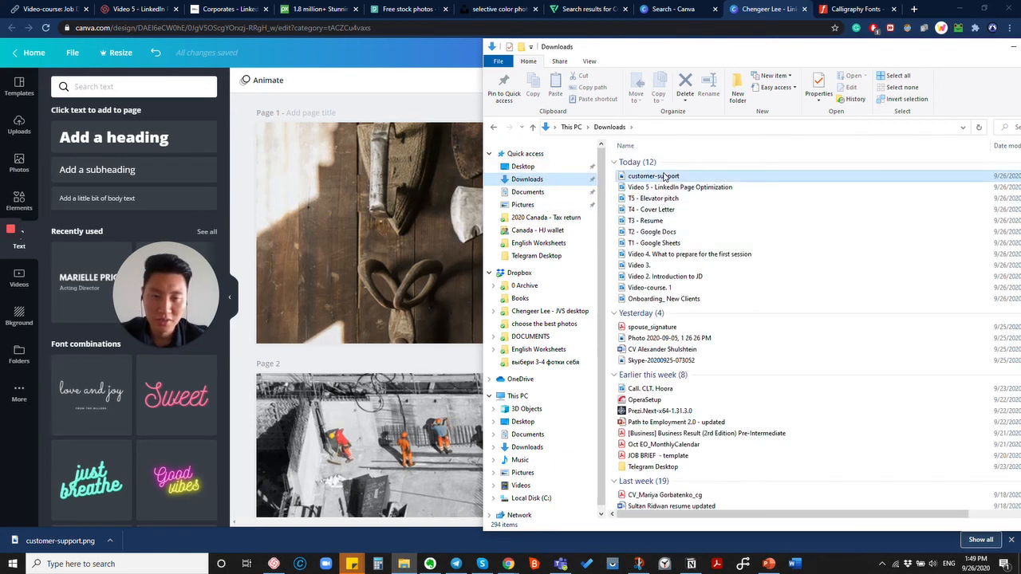
left_click_drag(652, 179, 419, 194)
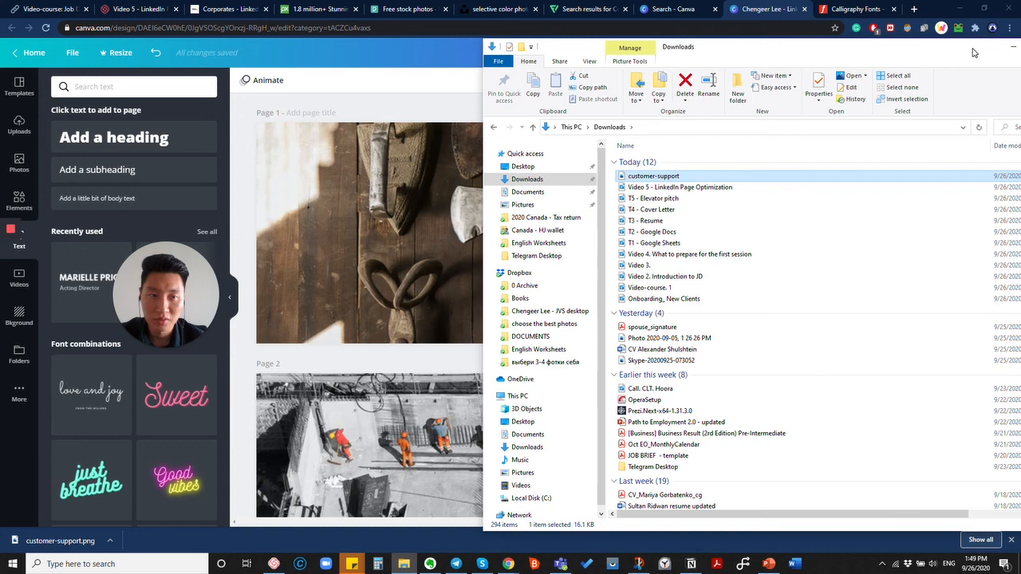
left_click_drag(972, 52, 961, 349)
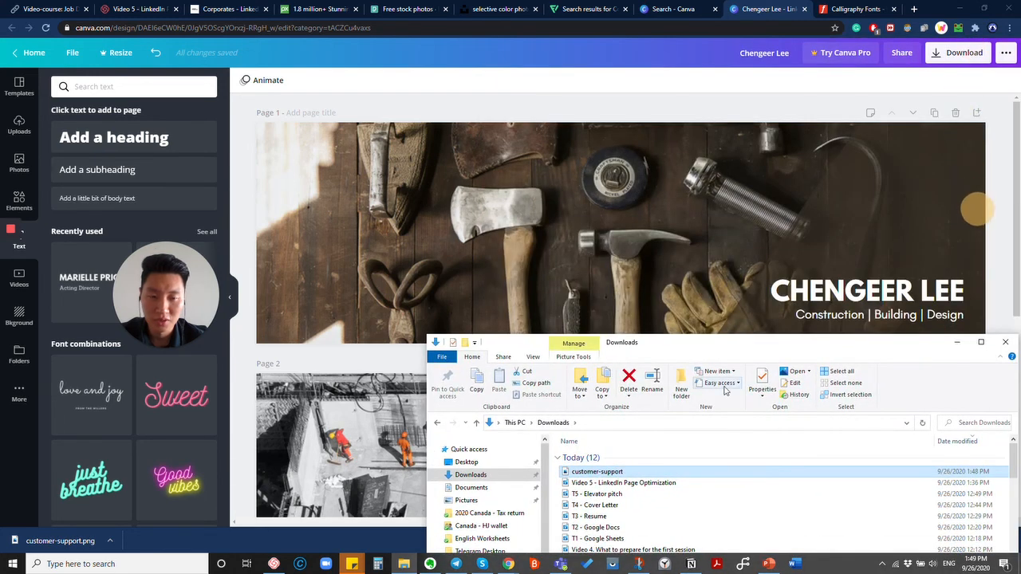
left_click_drag(611, 475, 700, 242)
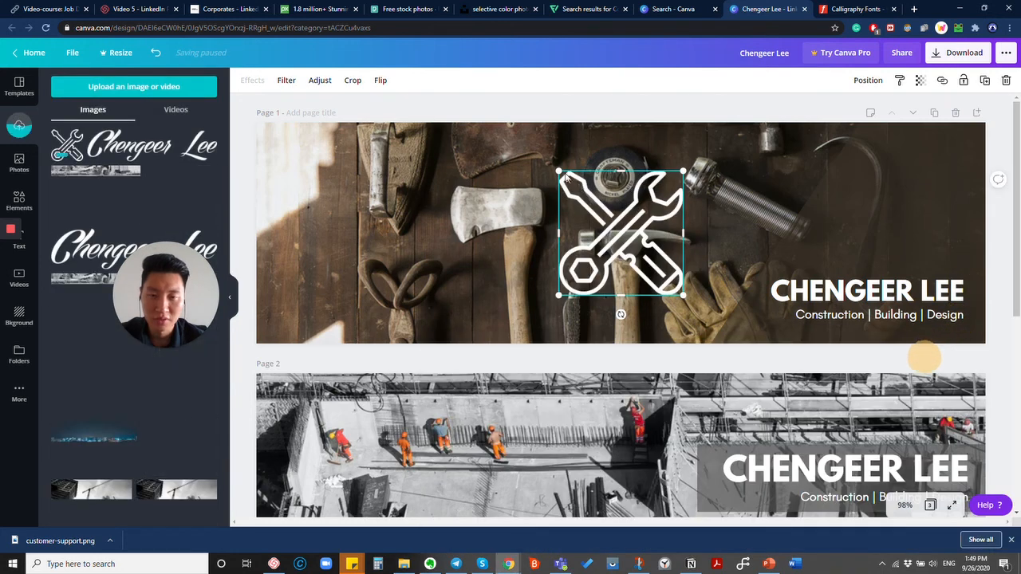
left_click_drag(558, 171, 632, 237)
left_click_drag(661, 278, 889, 229)
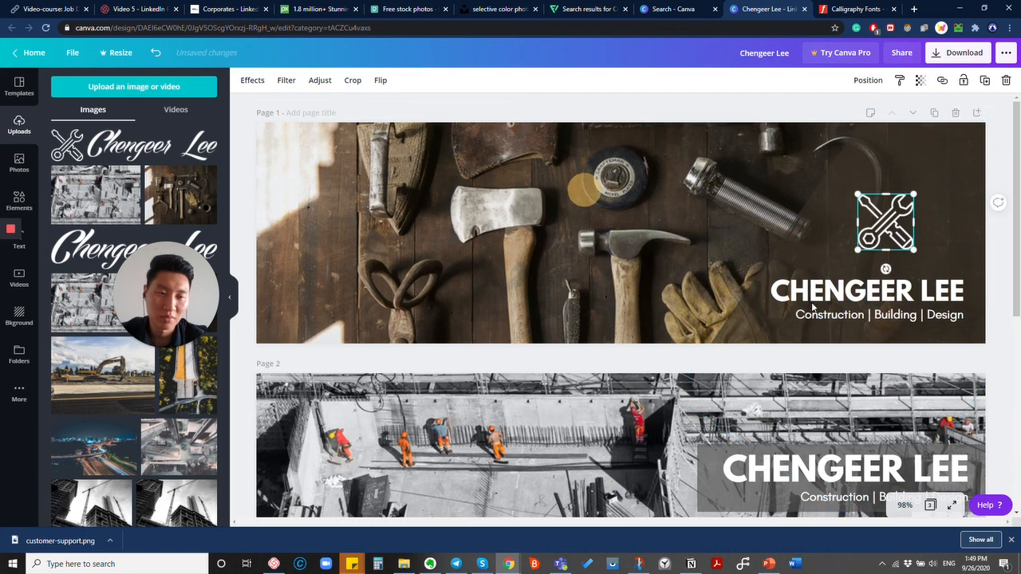
right_click(764, 206)
left_click(995, 242)
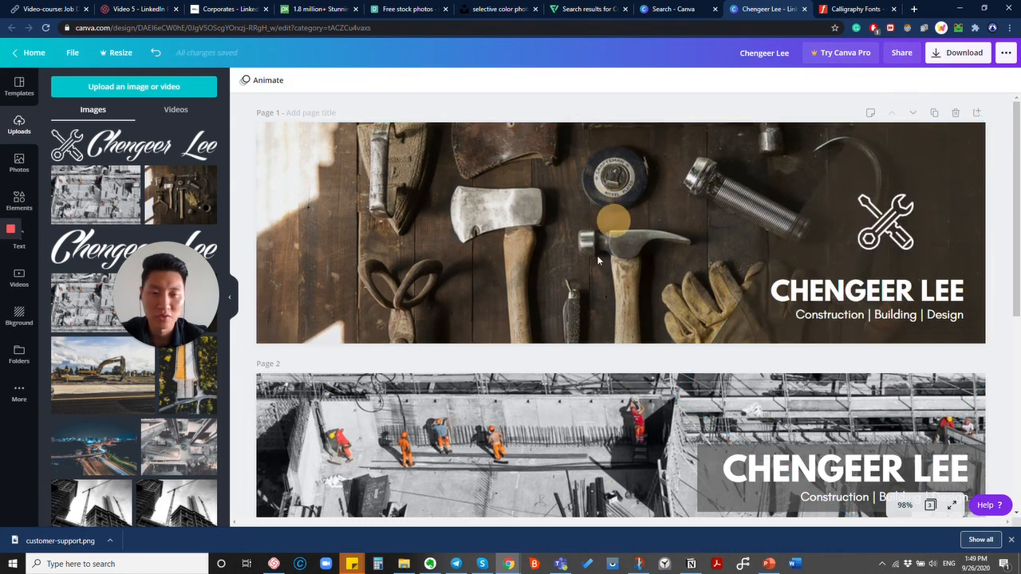